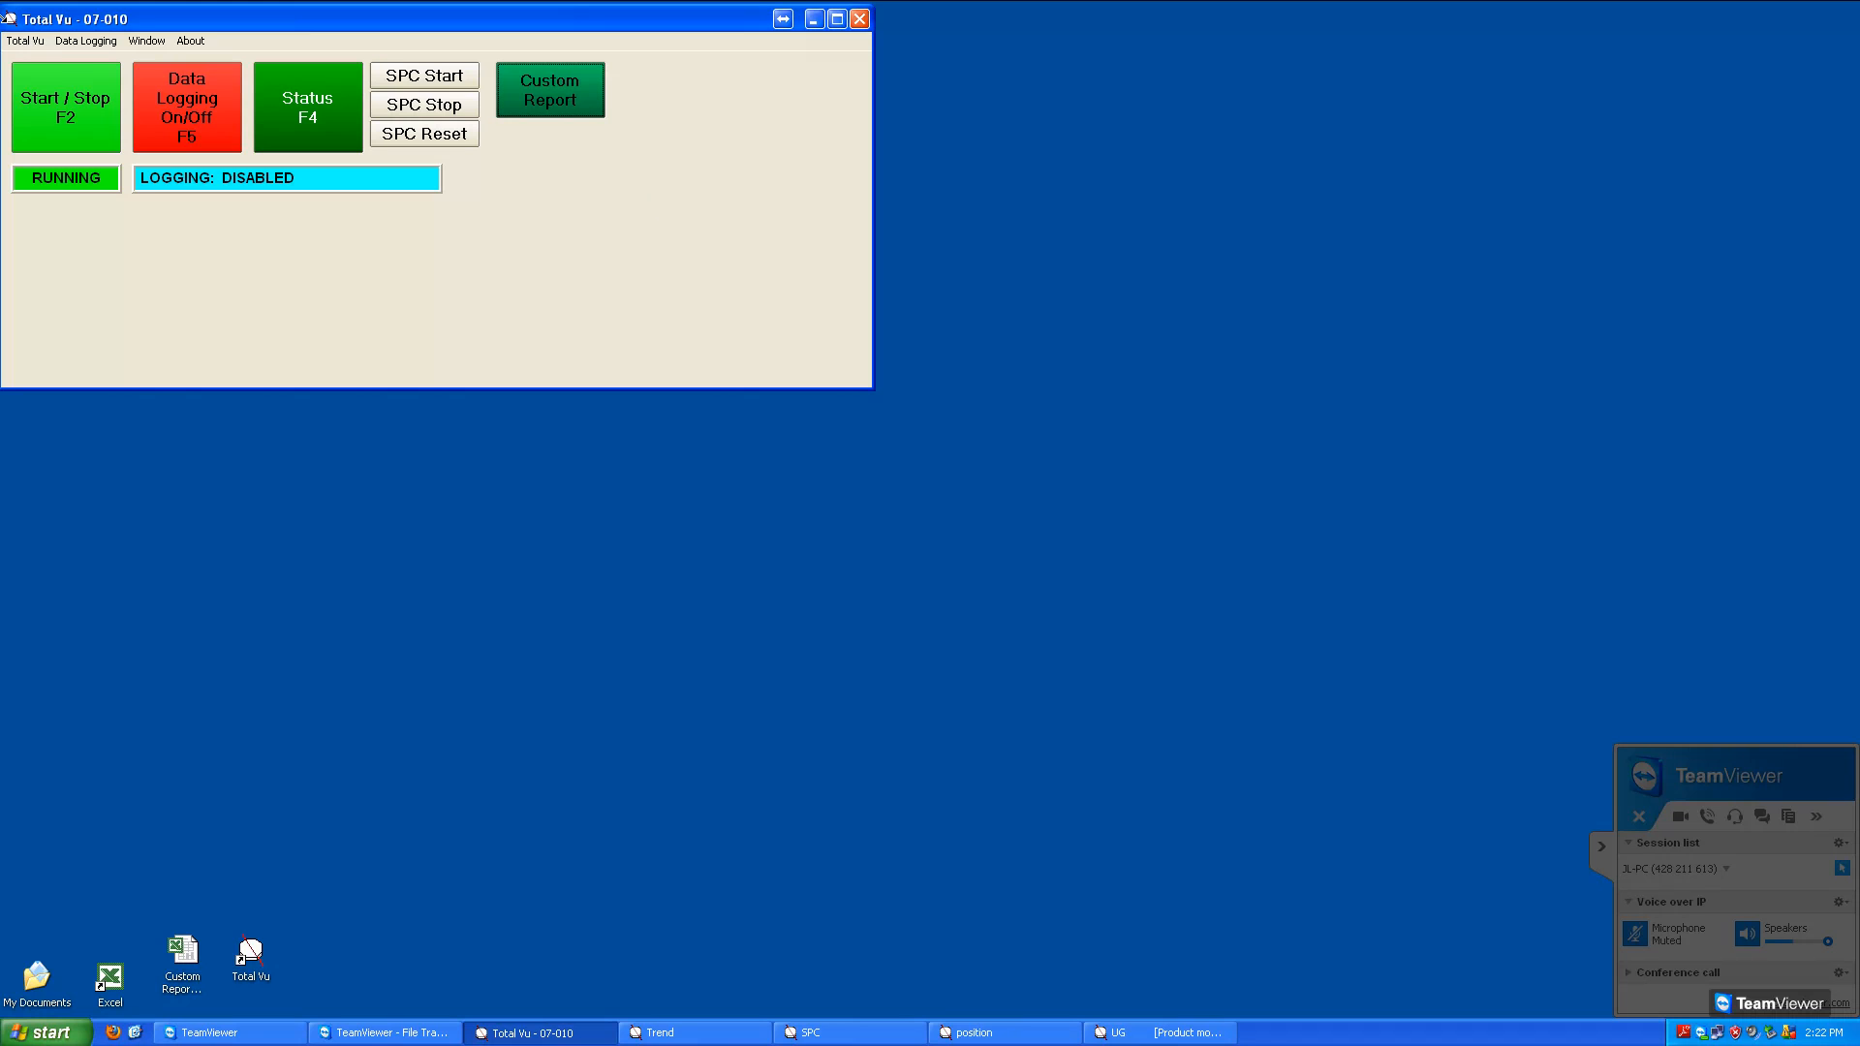
In the full configuration, add a new action of type Total Vu: Show Message named Message 1
click(45, 43)
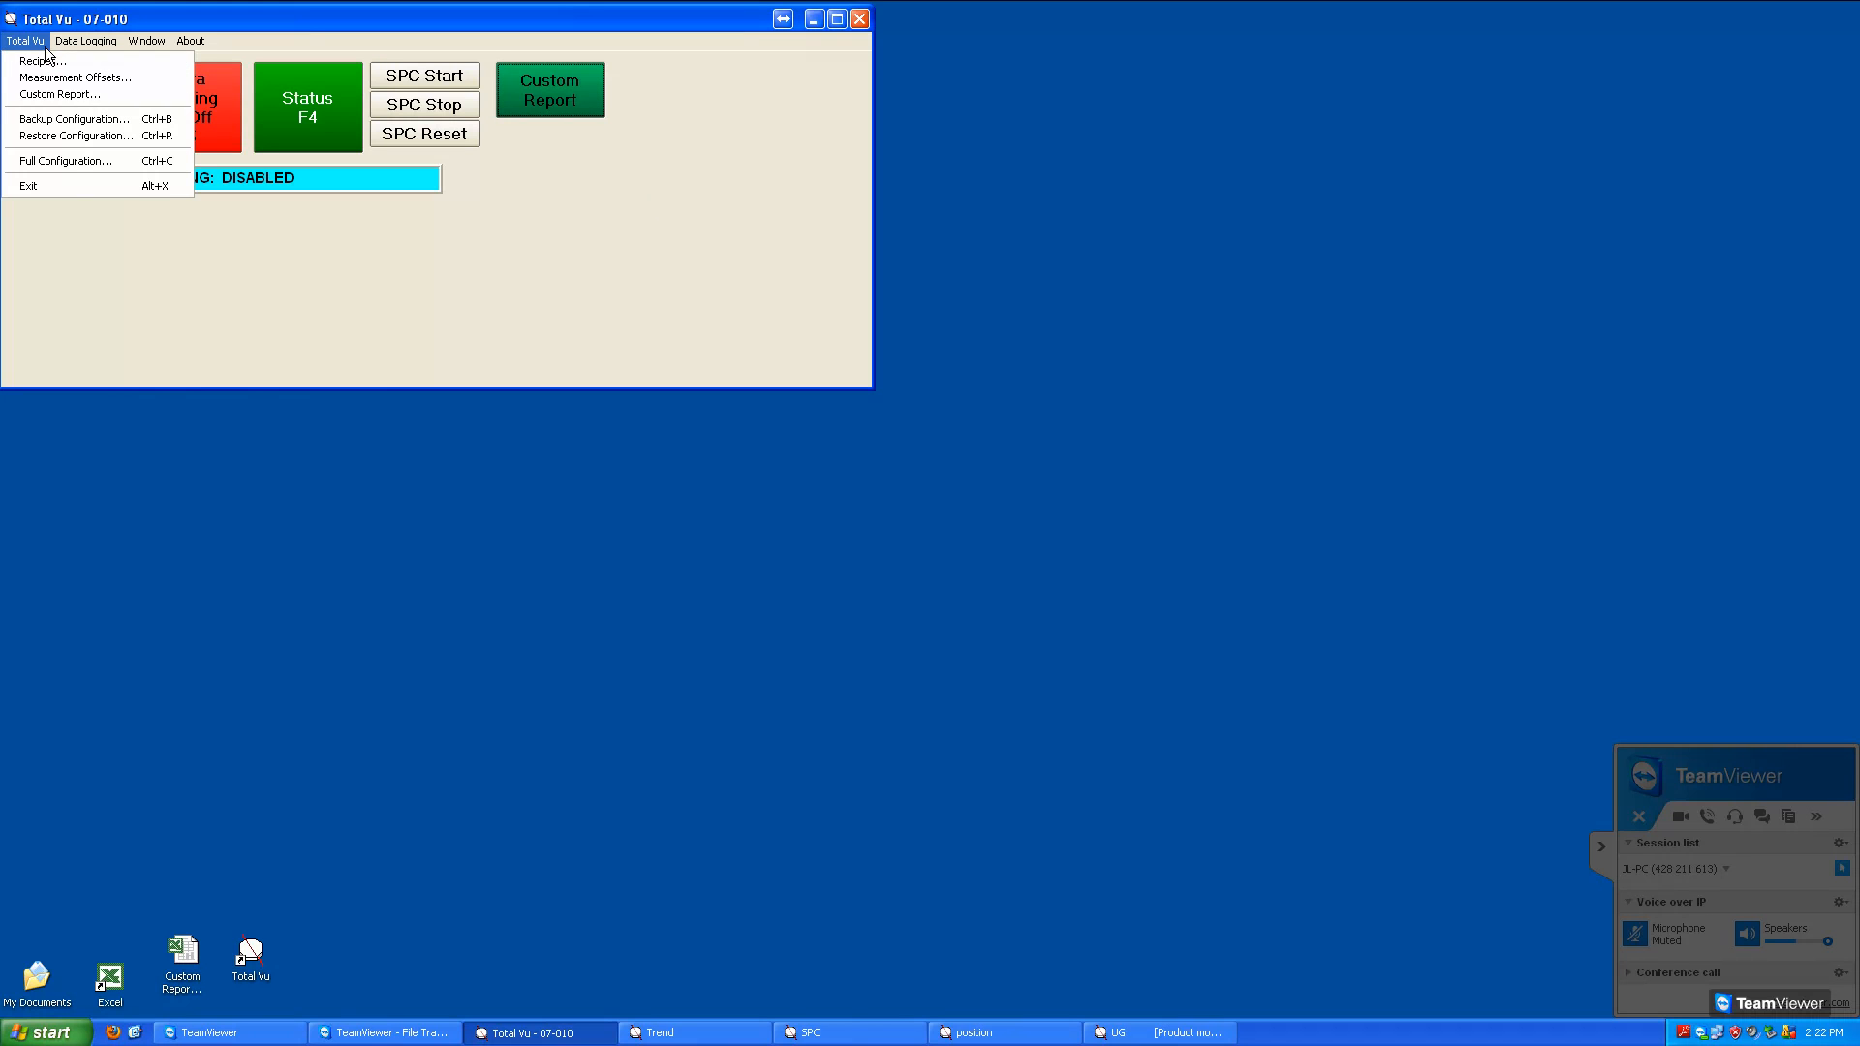
click(65, 160)
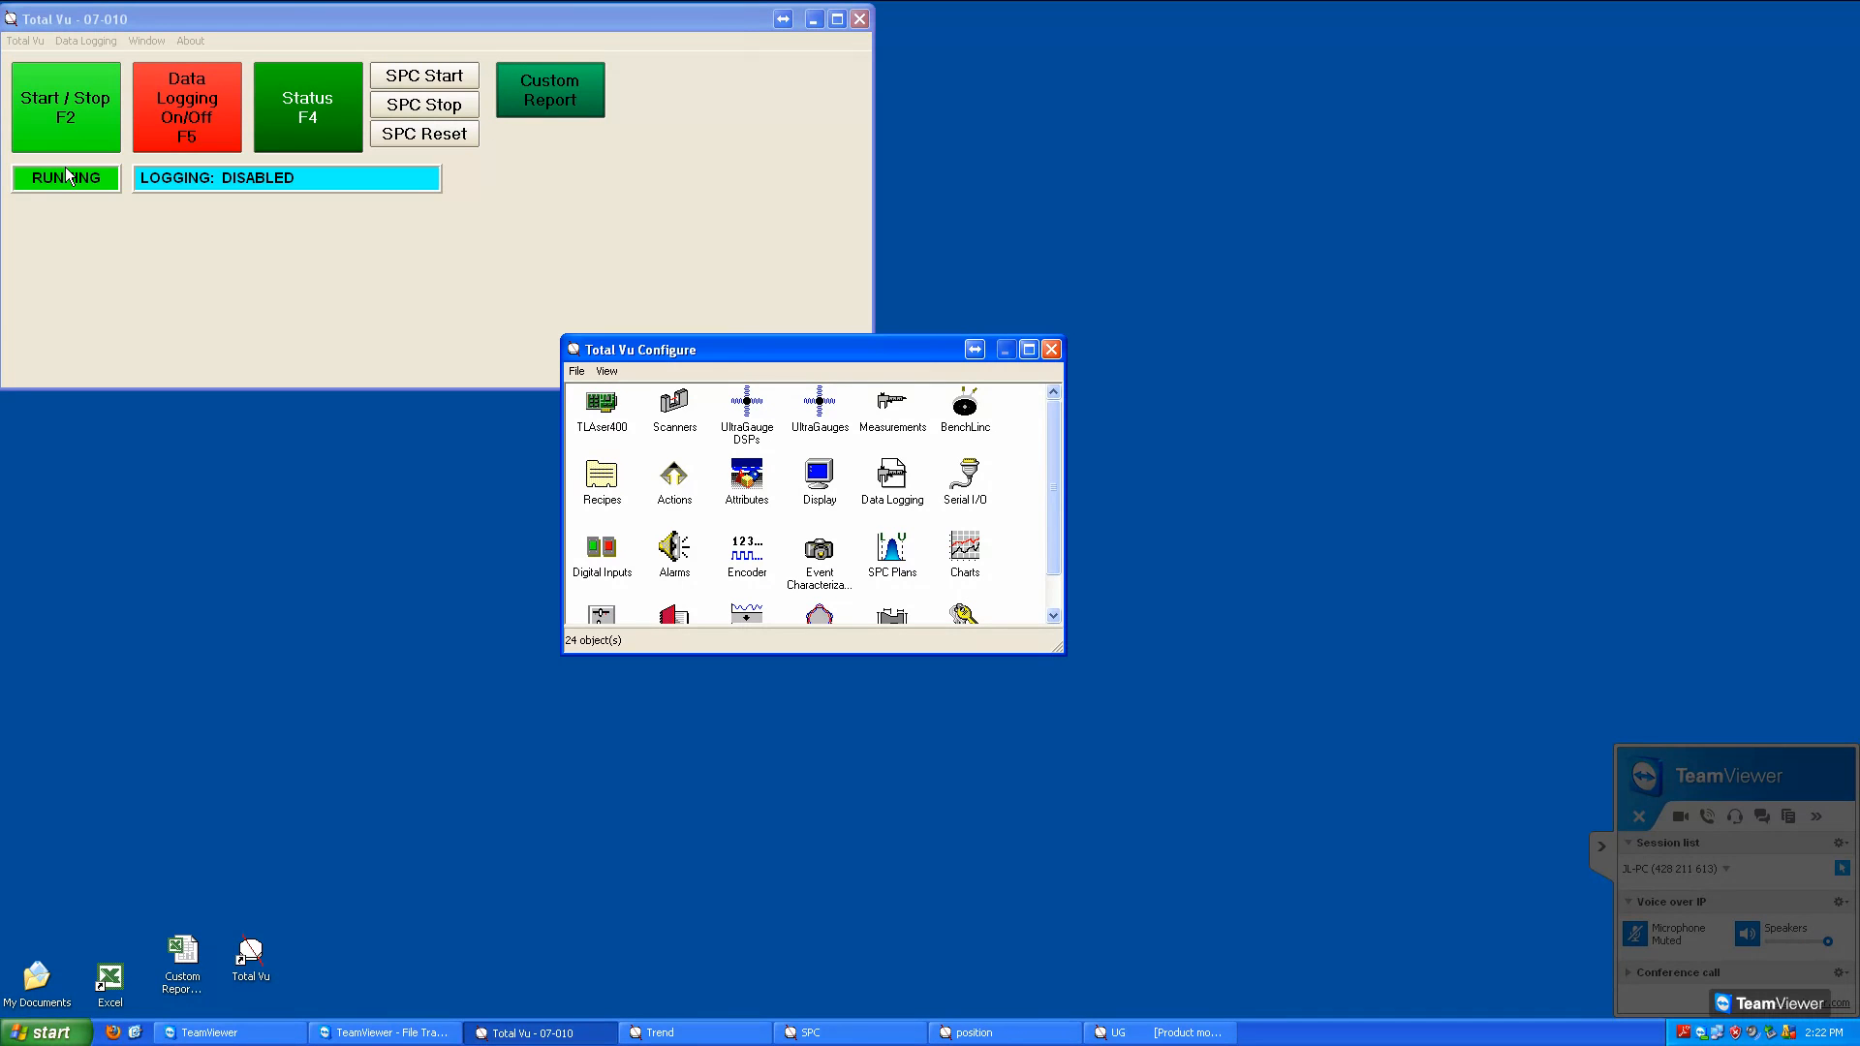
click(680, 488)
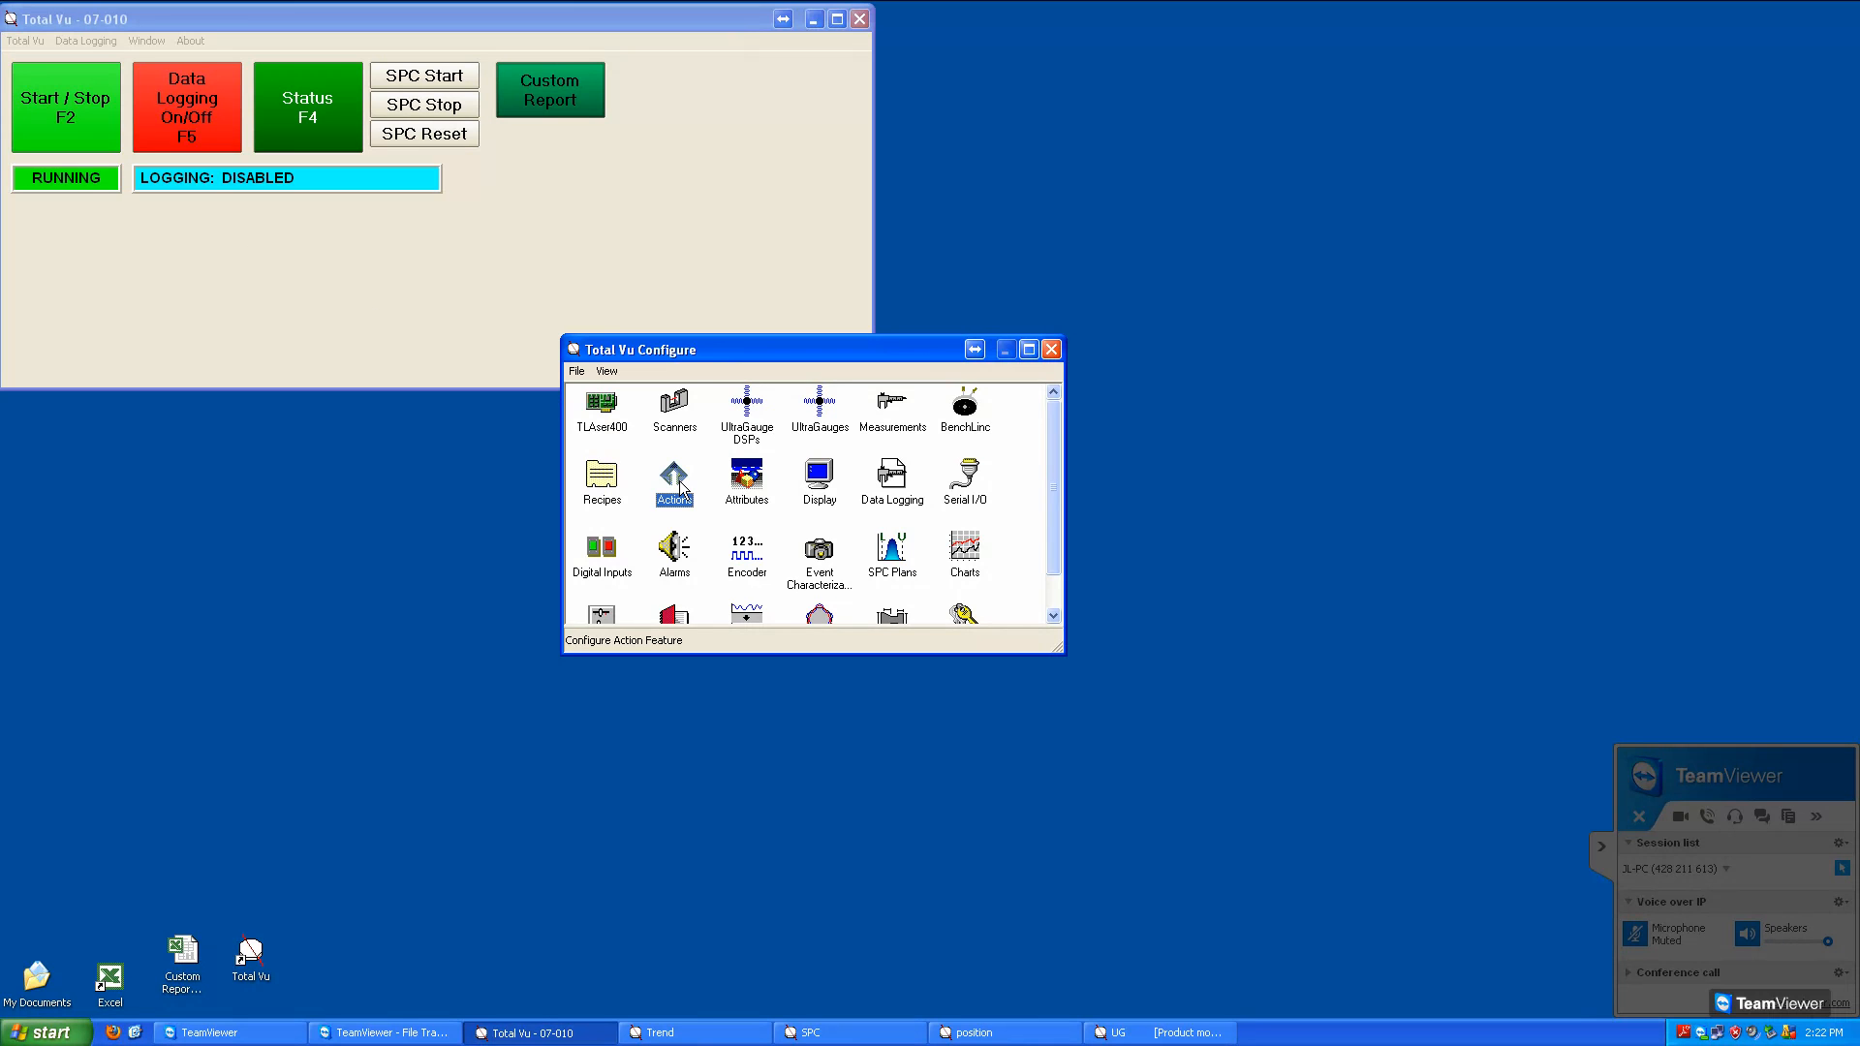
double_click(679, 484)
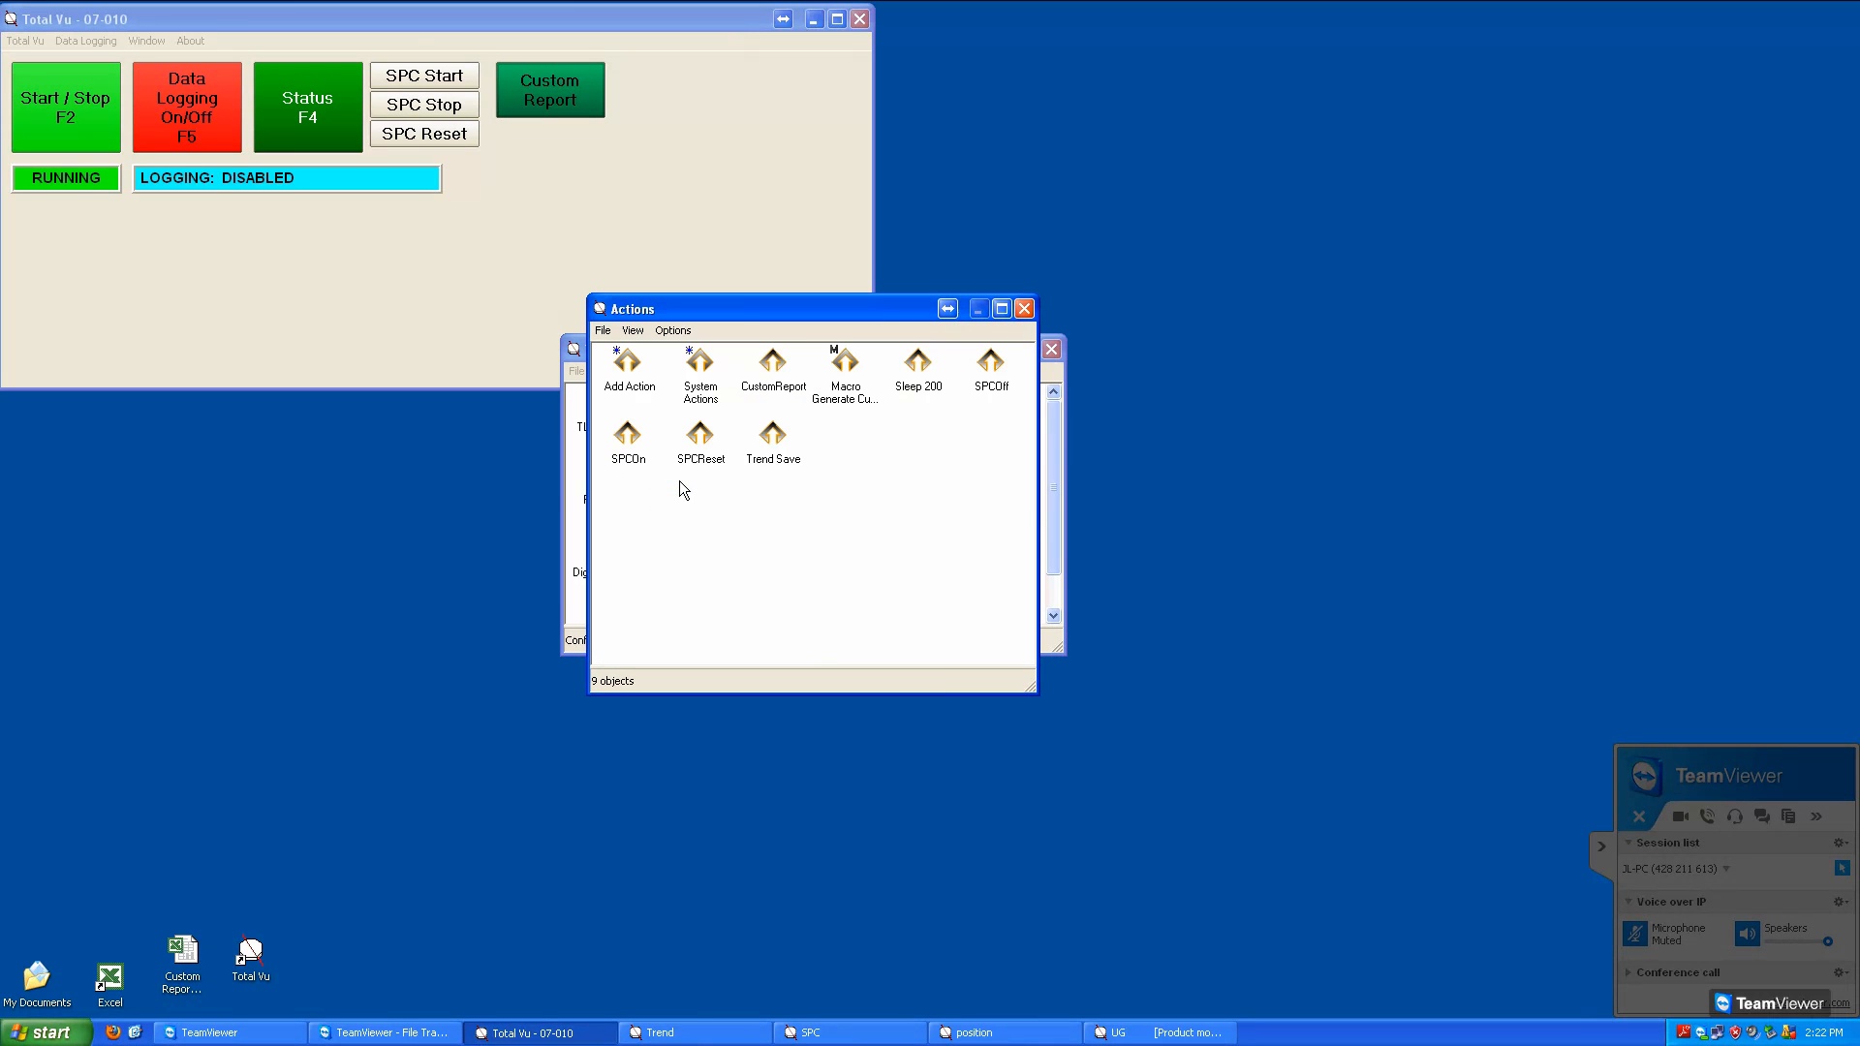
double_click(645, 375)
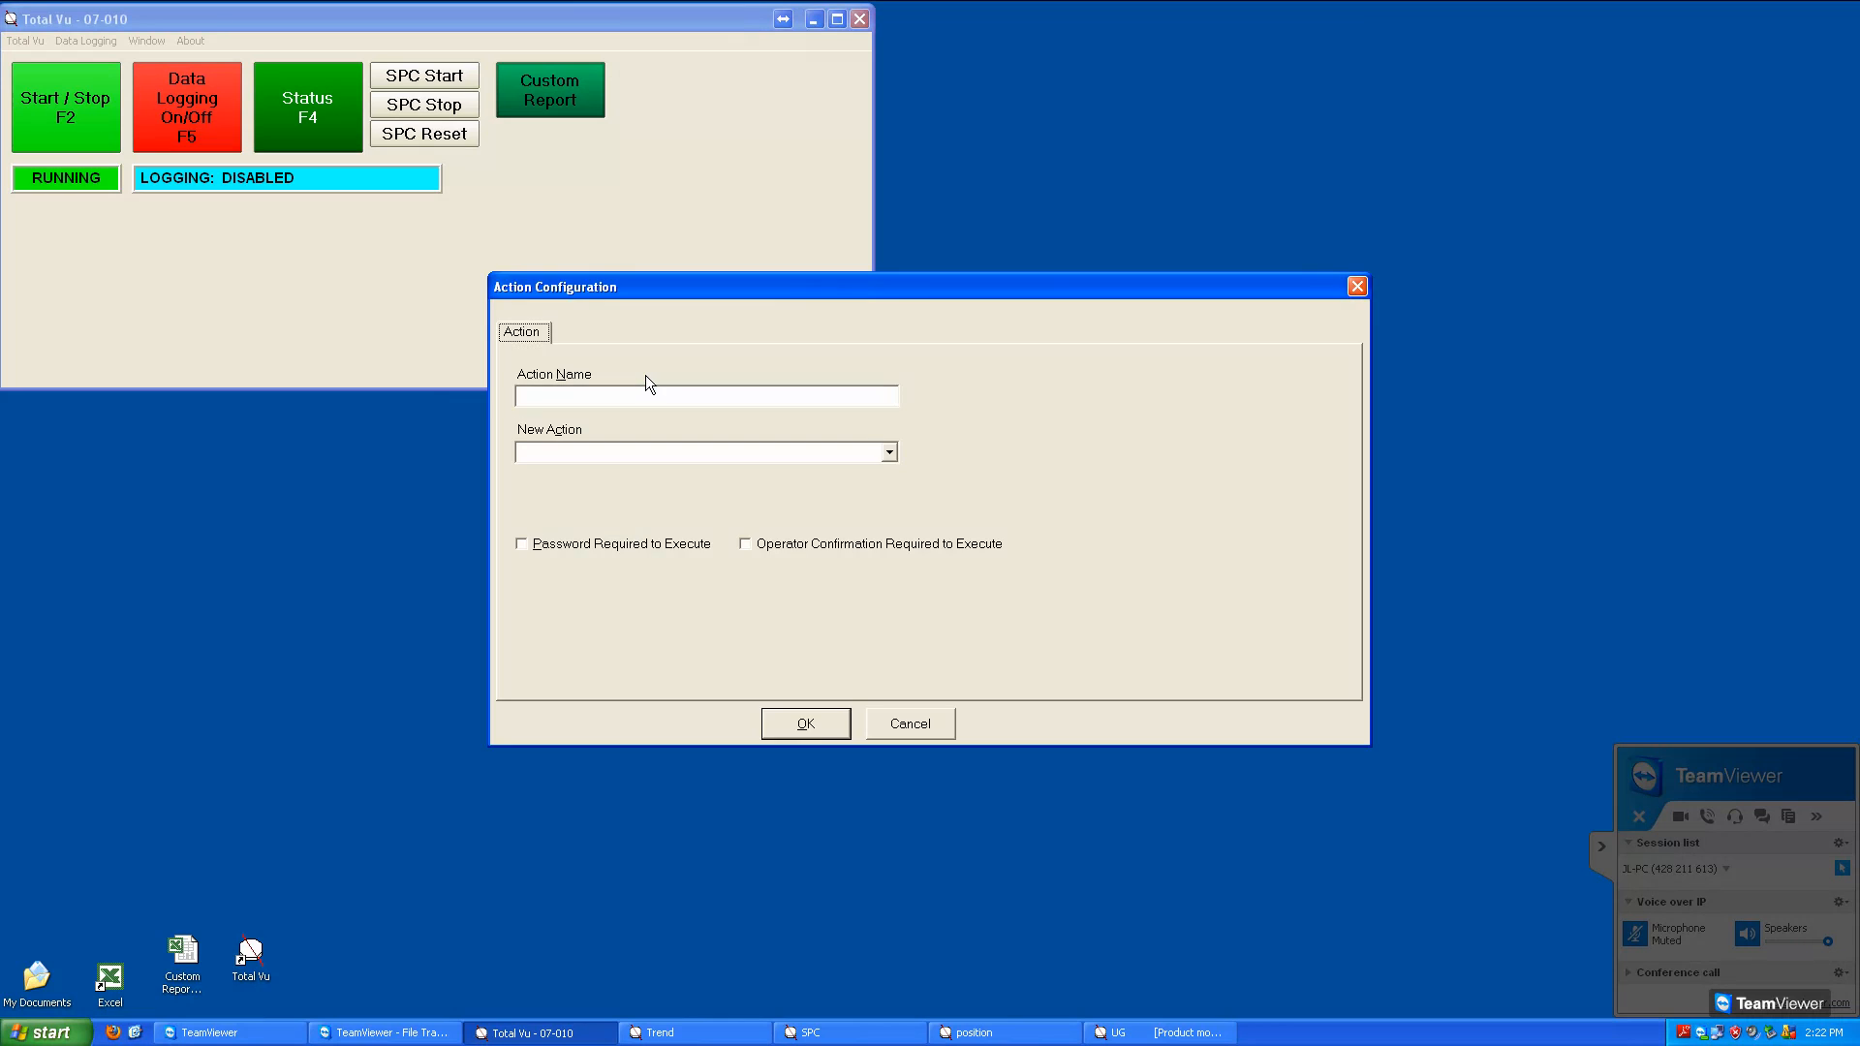
click(696, 460)
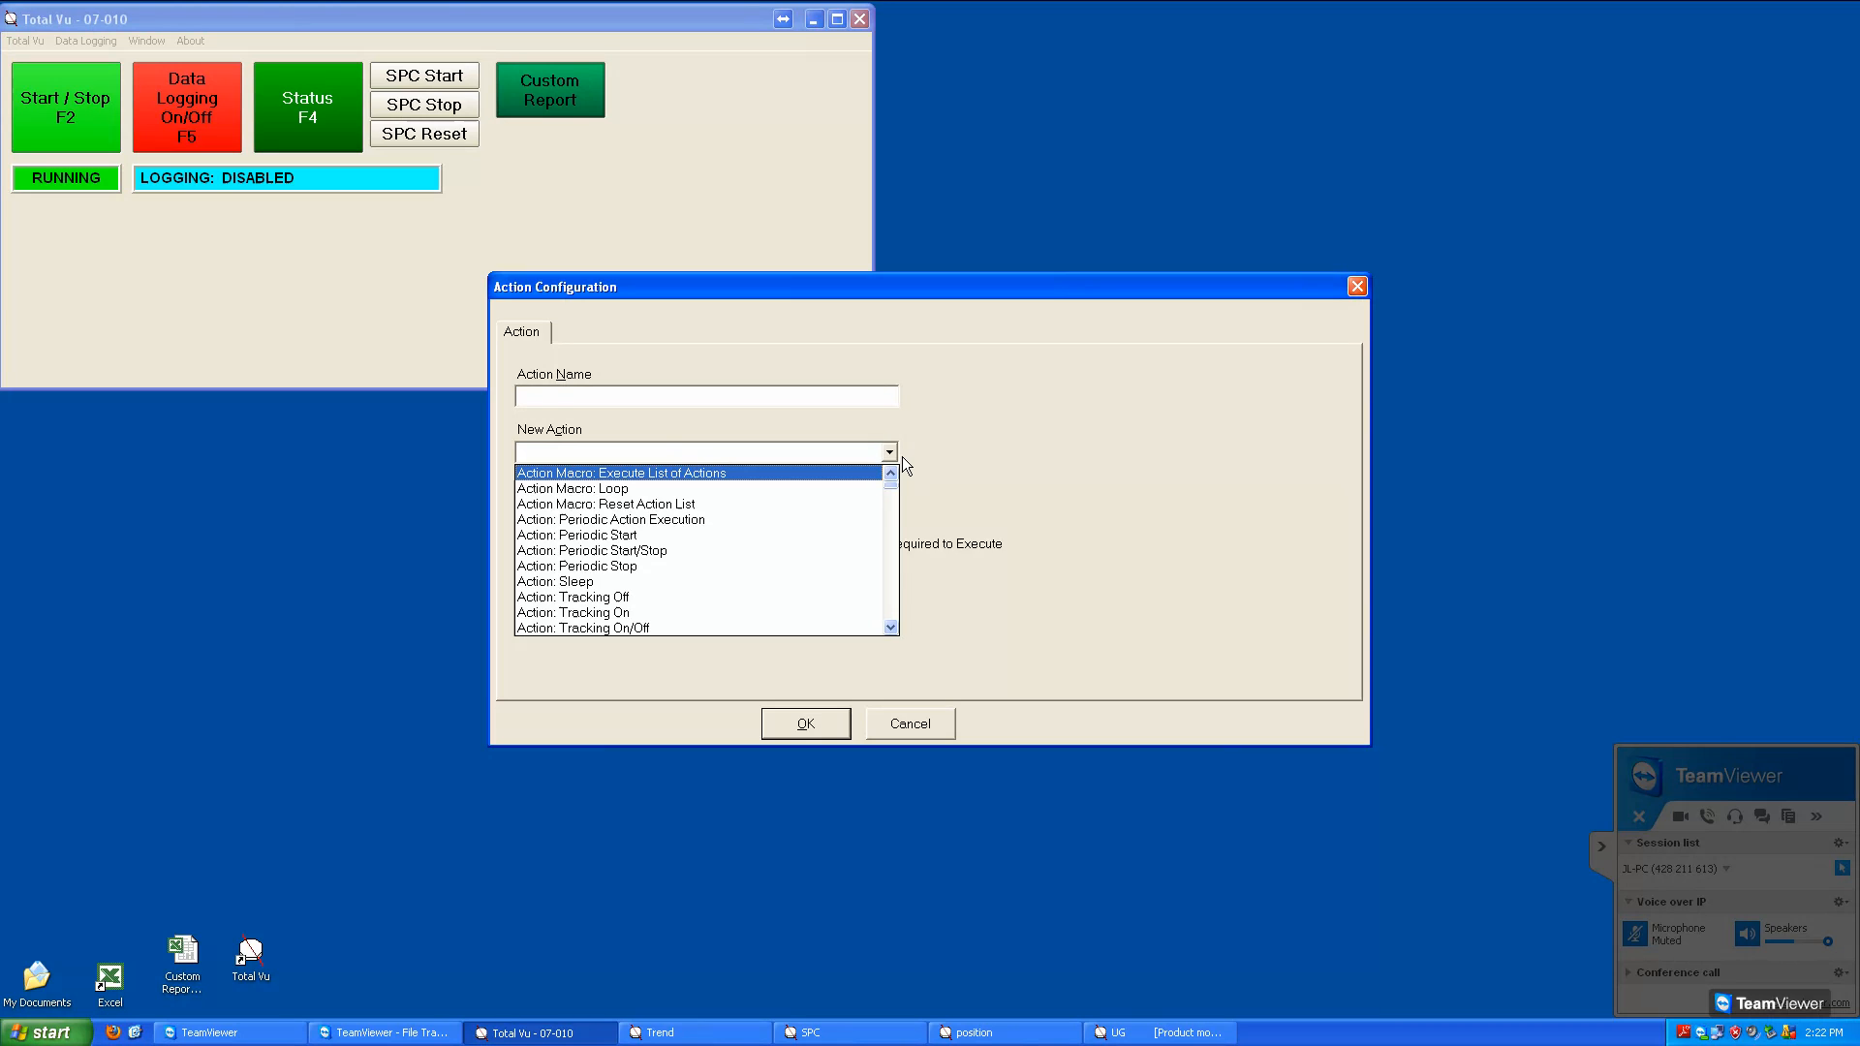
key(t)
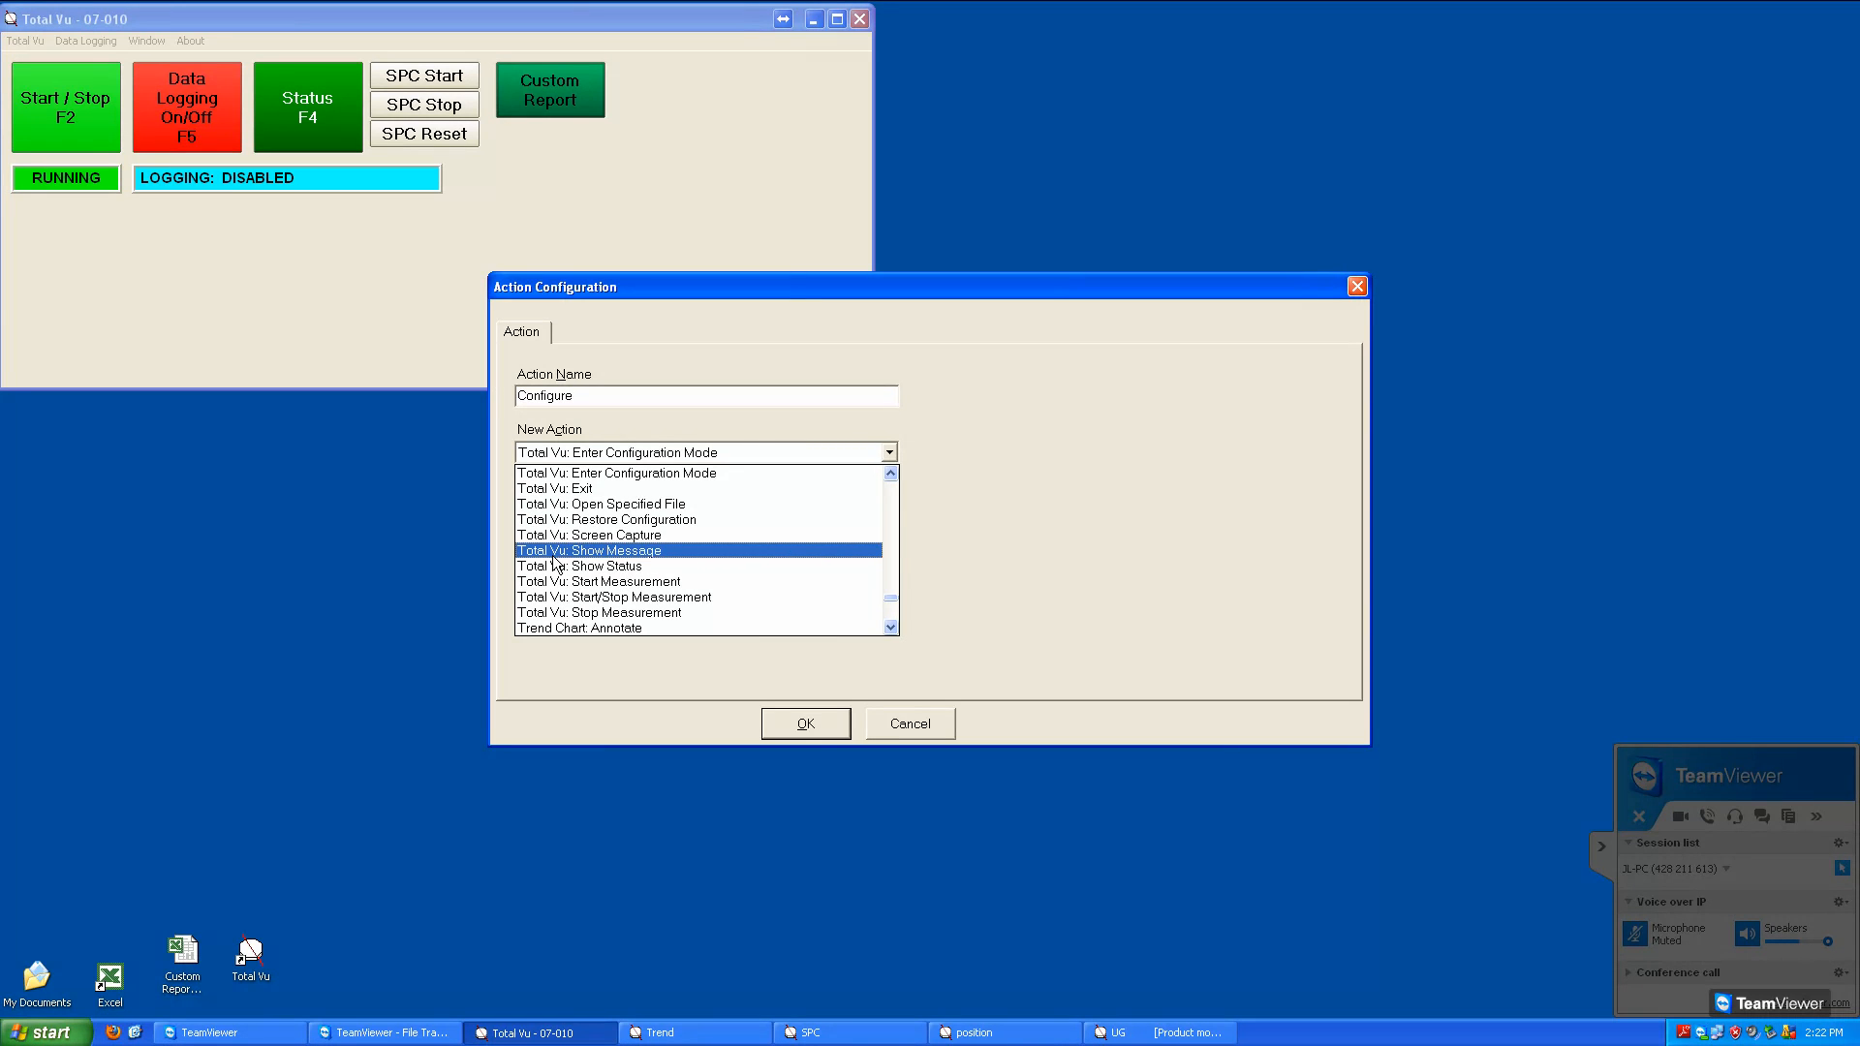
click(611, 552)
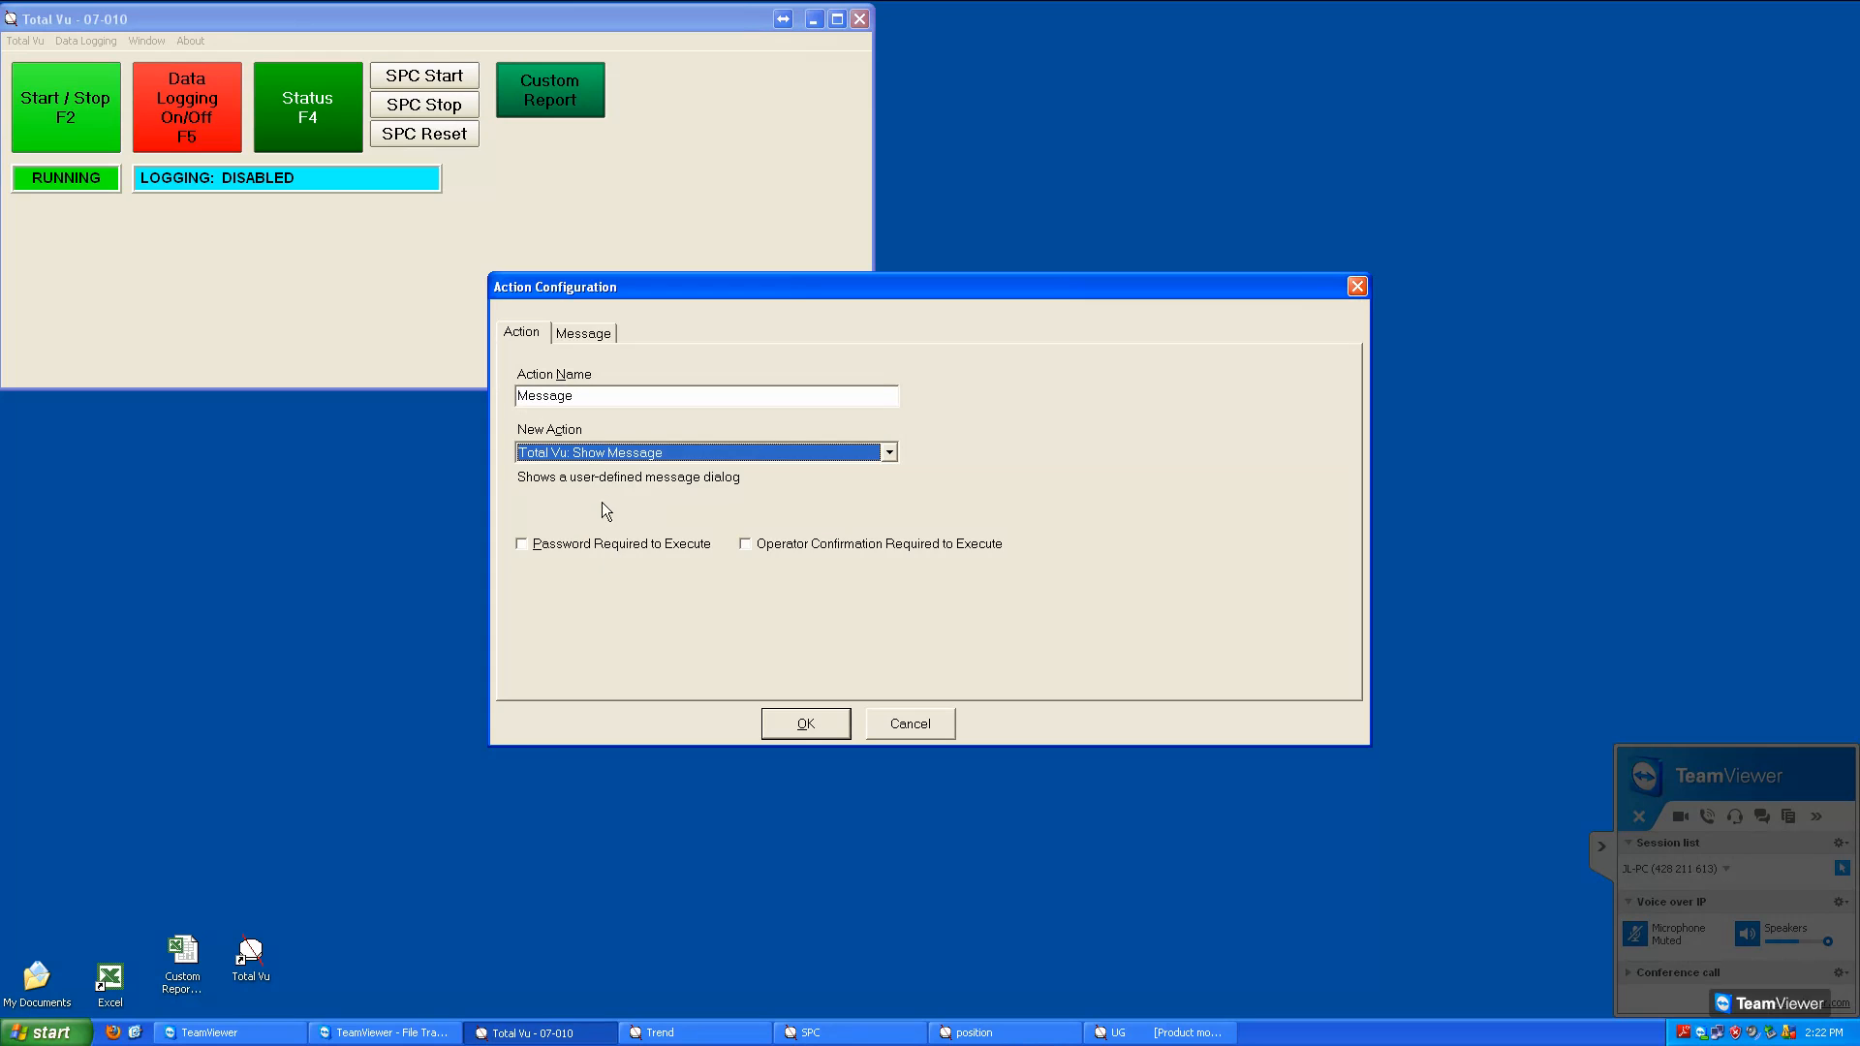
click(592, 400)
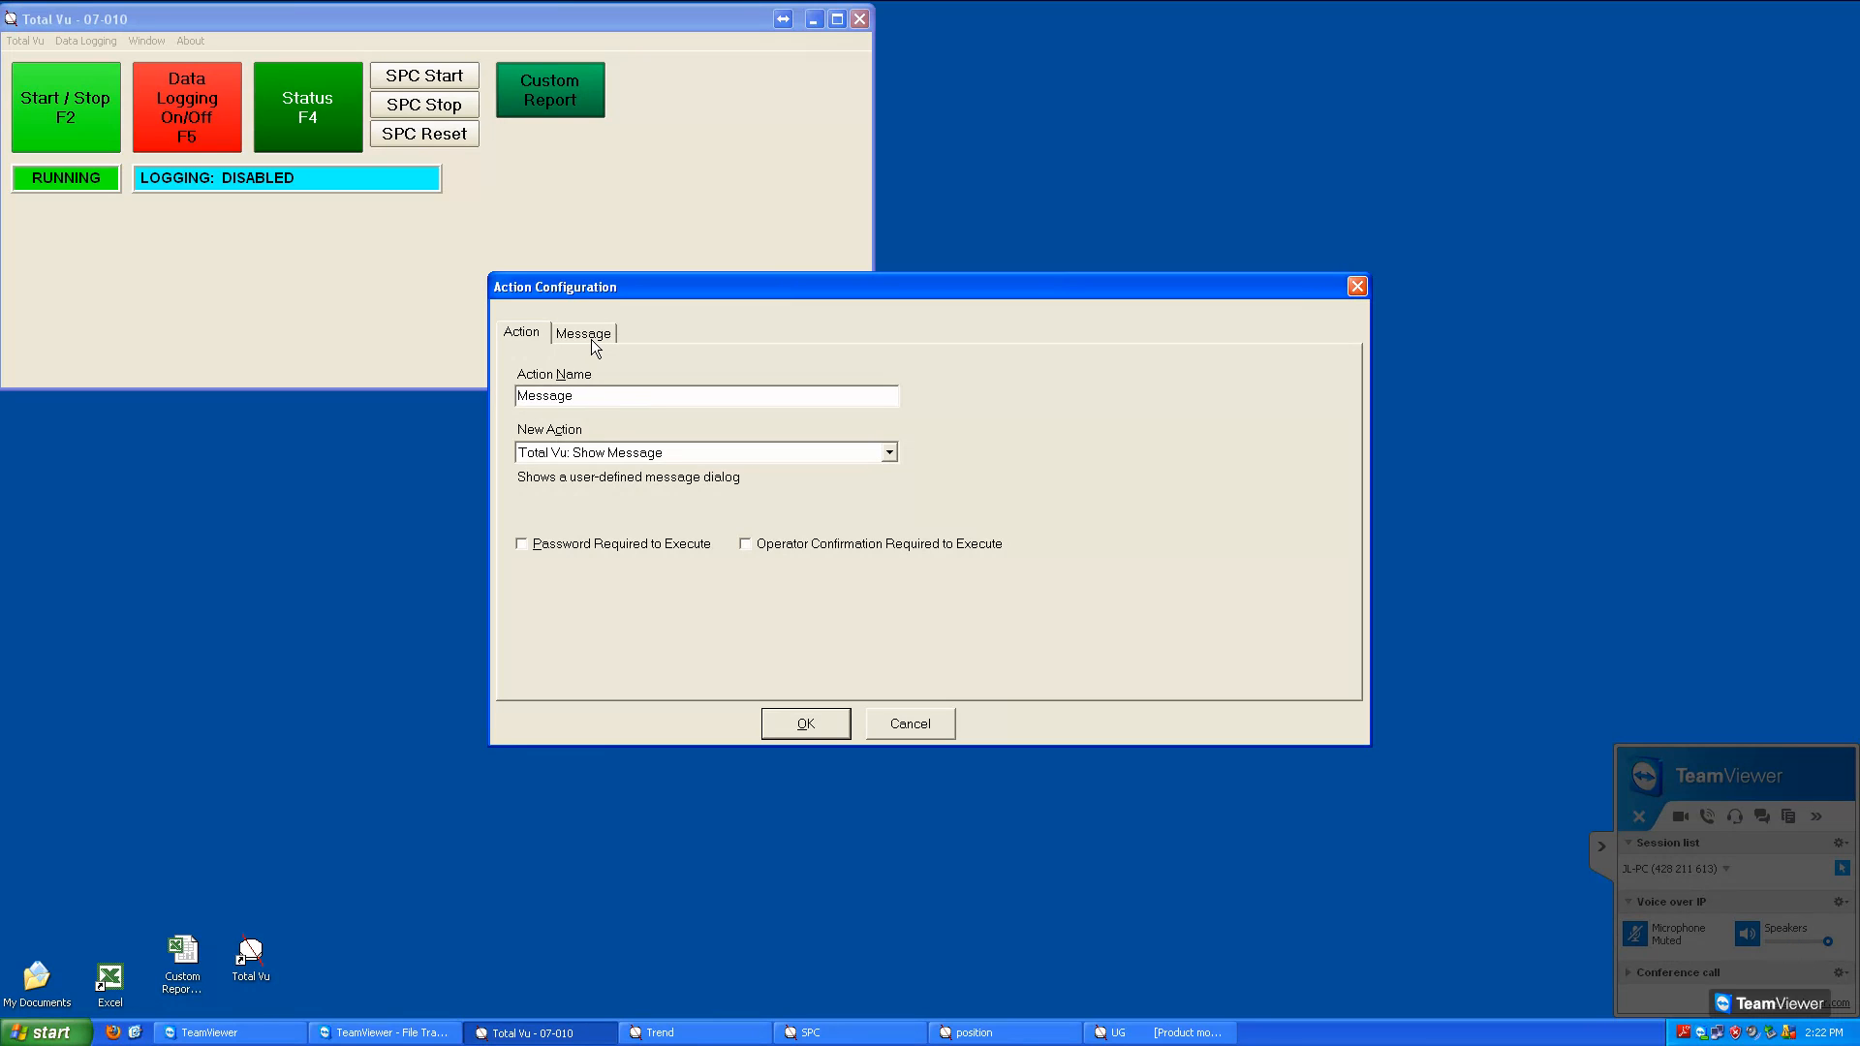
text(1)
Give the Message 1 action the window caption "Caution" and the text "Check job number is correct", and save it
click(586, 334)
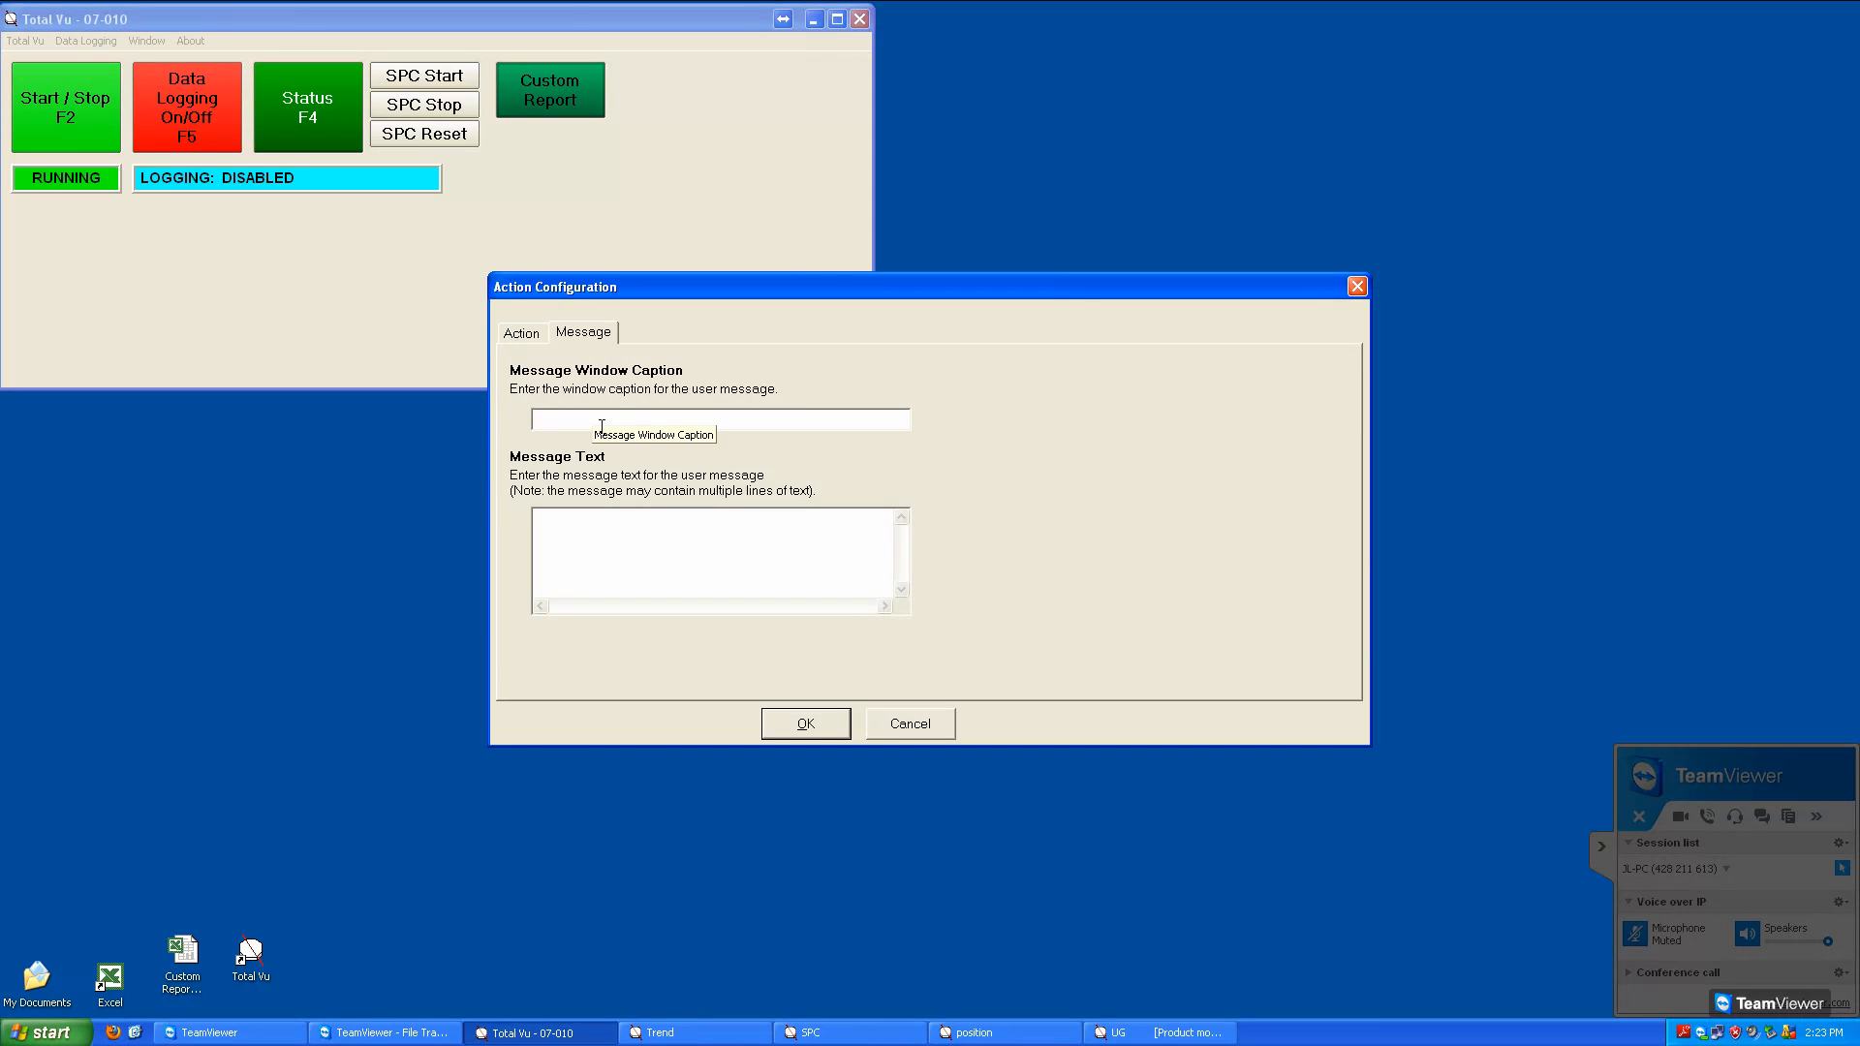
text(CautionCheck jo)
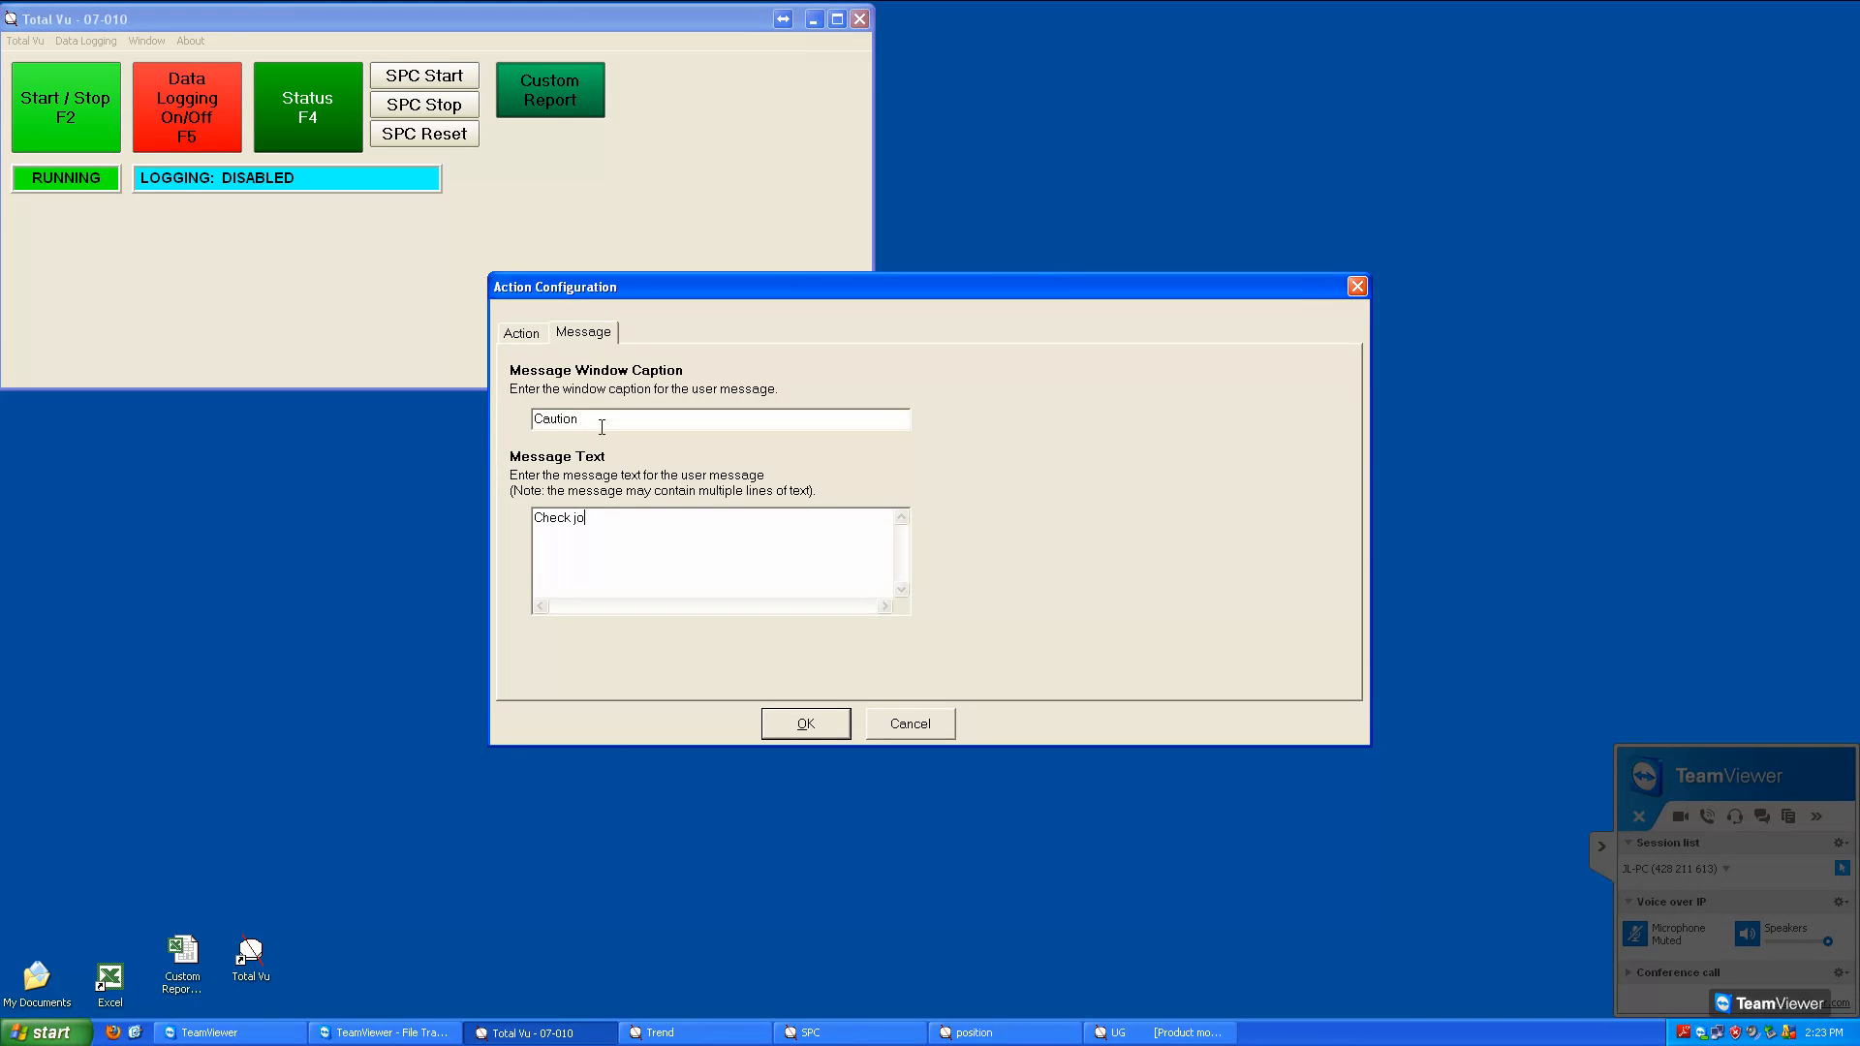
text(b number is correct)
key(Return)
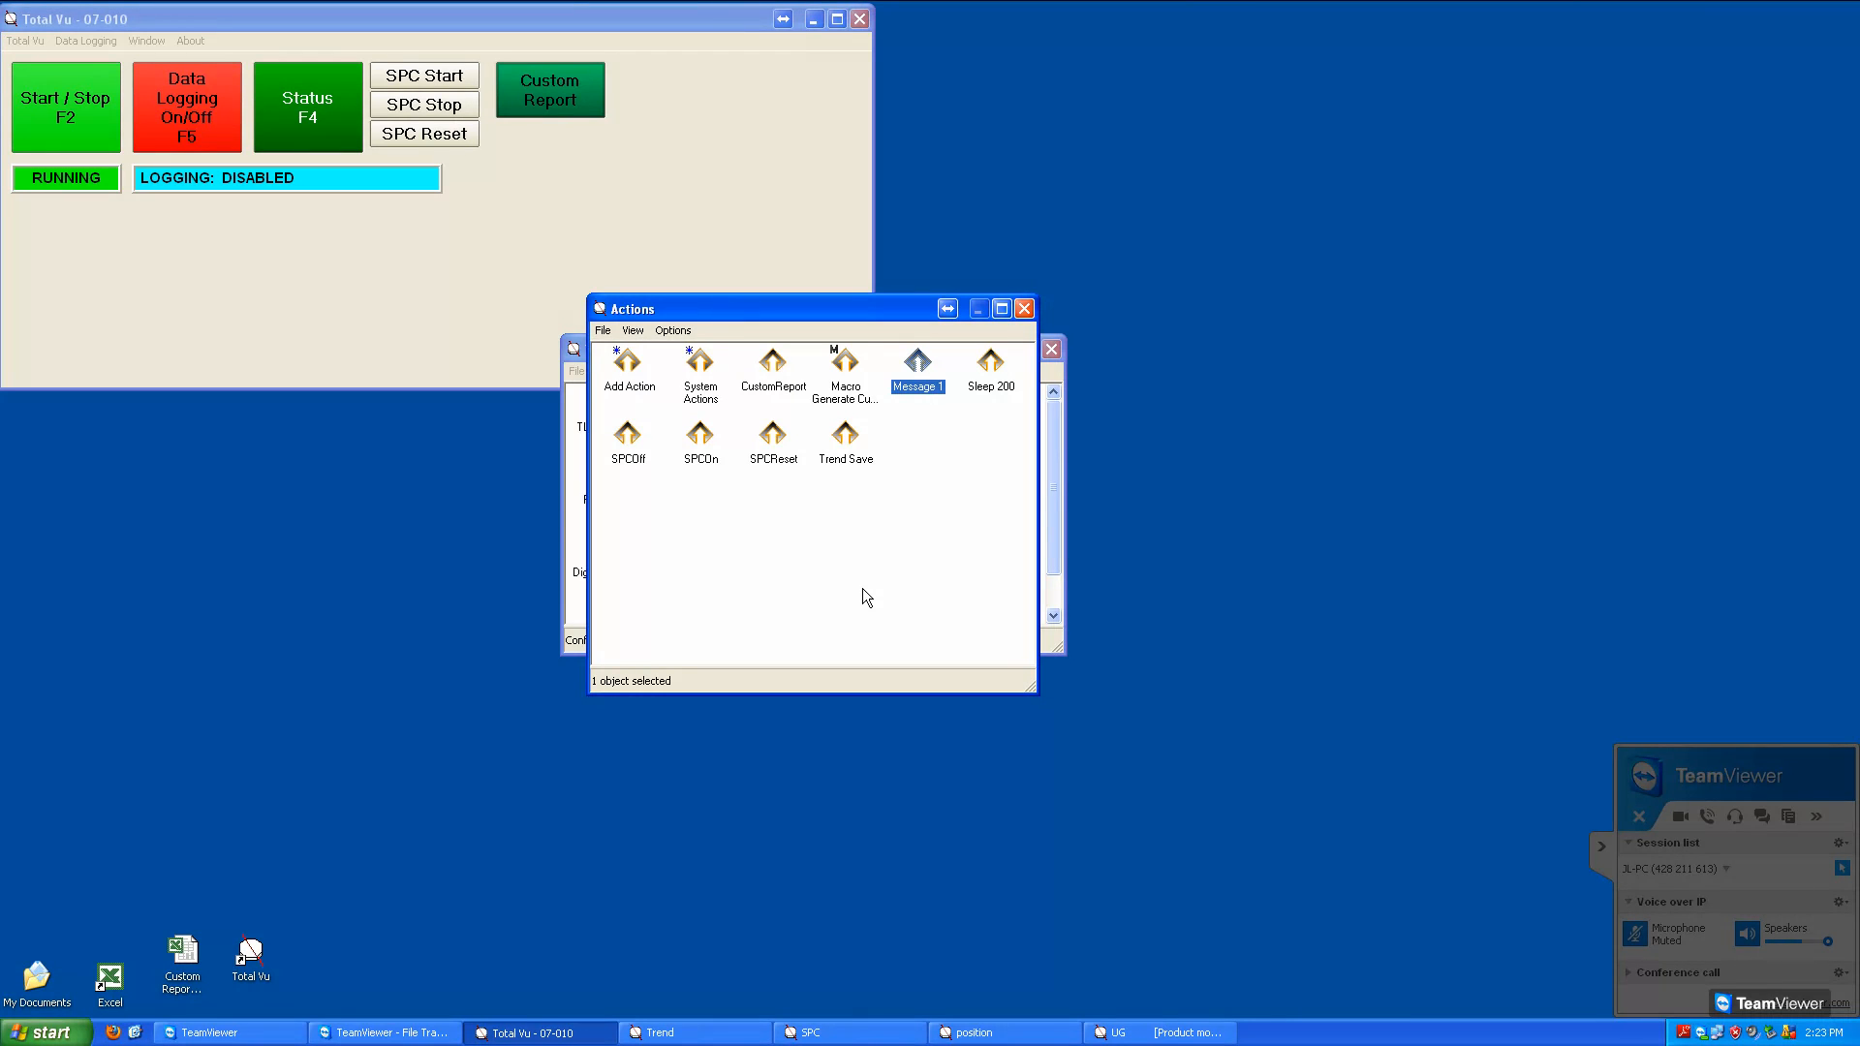
click(1024, 309)
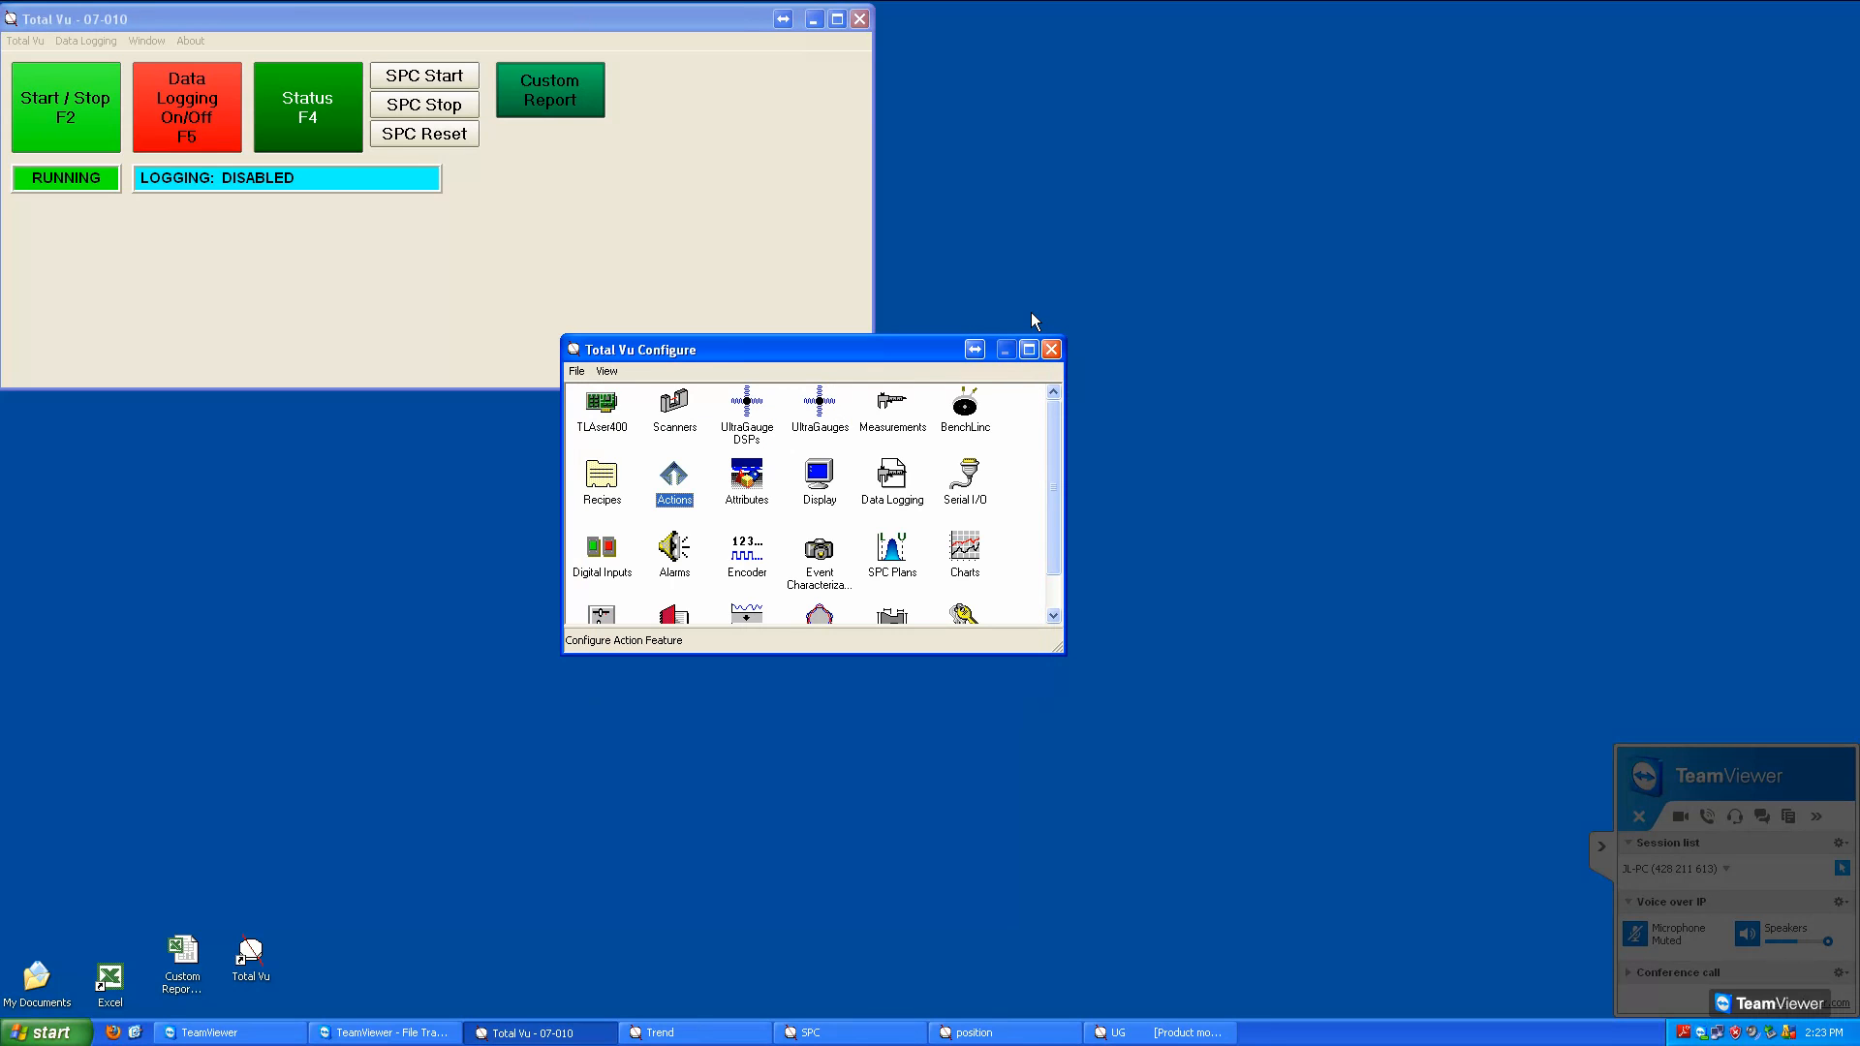
Add a new button named Check Job Number in the display configuration
click(839, 492)
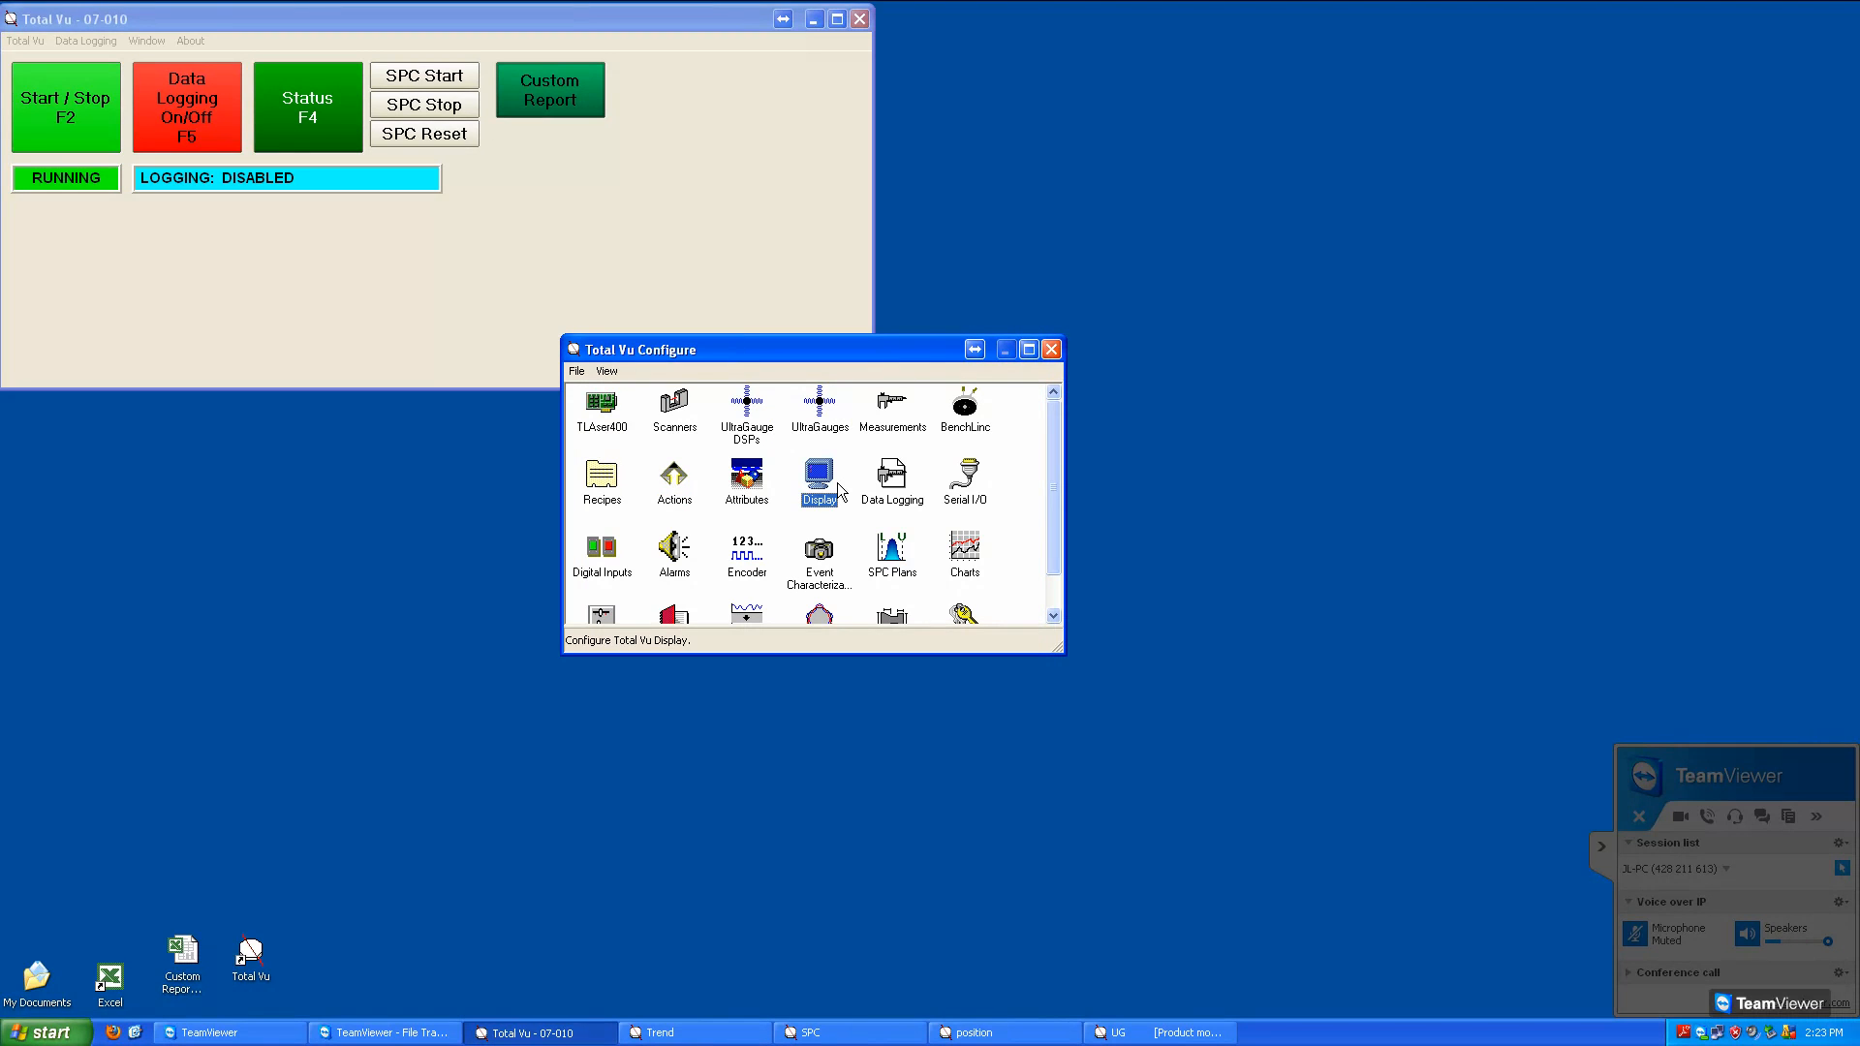
double_click(819, 479)
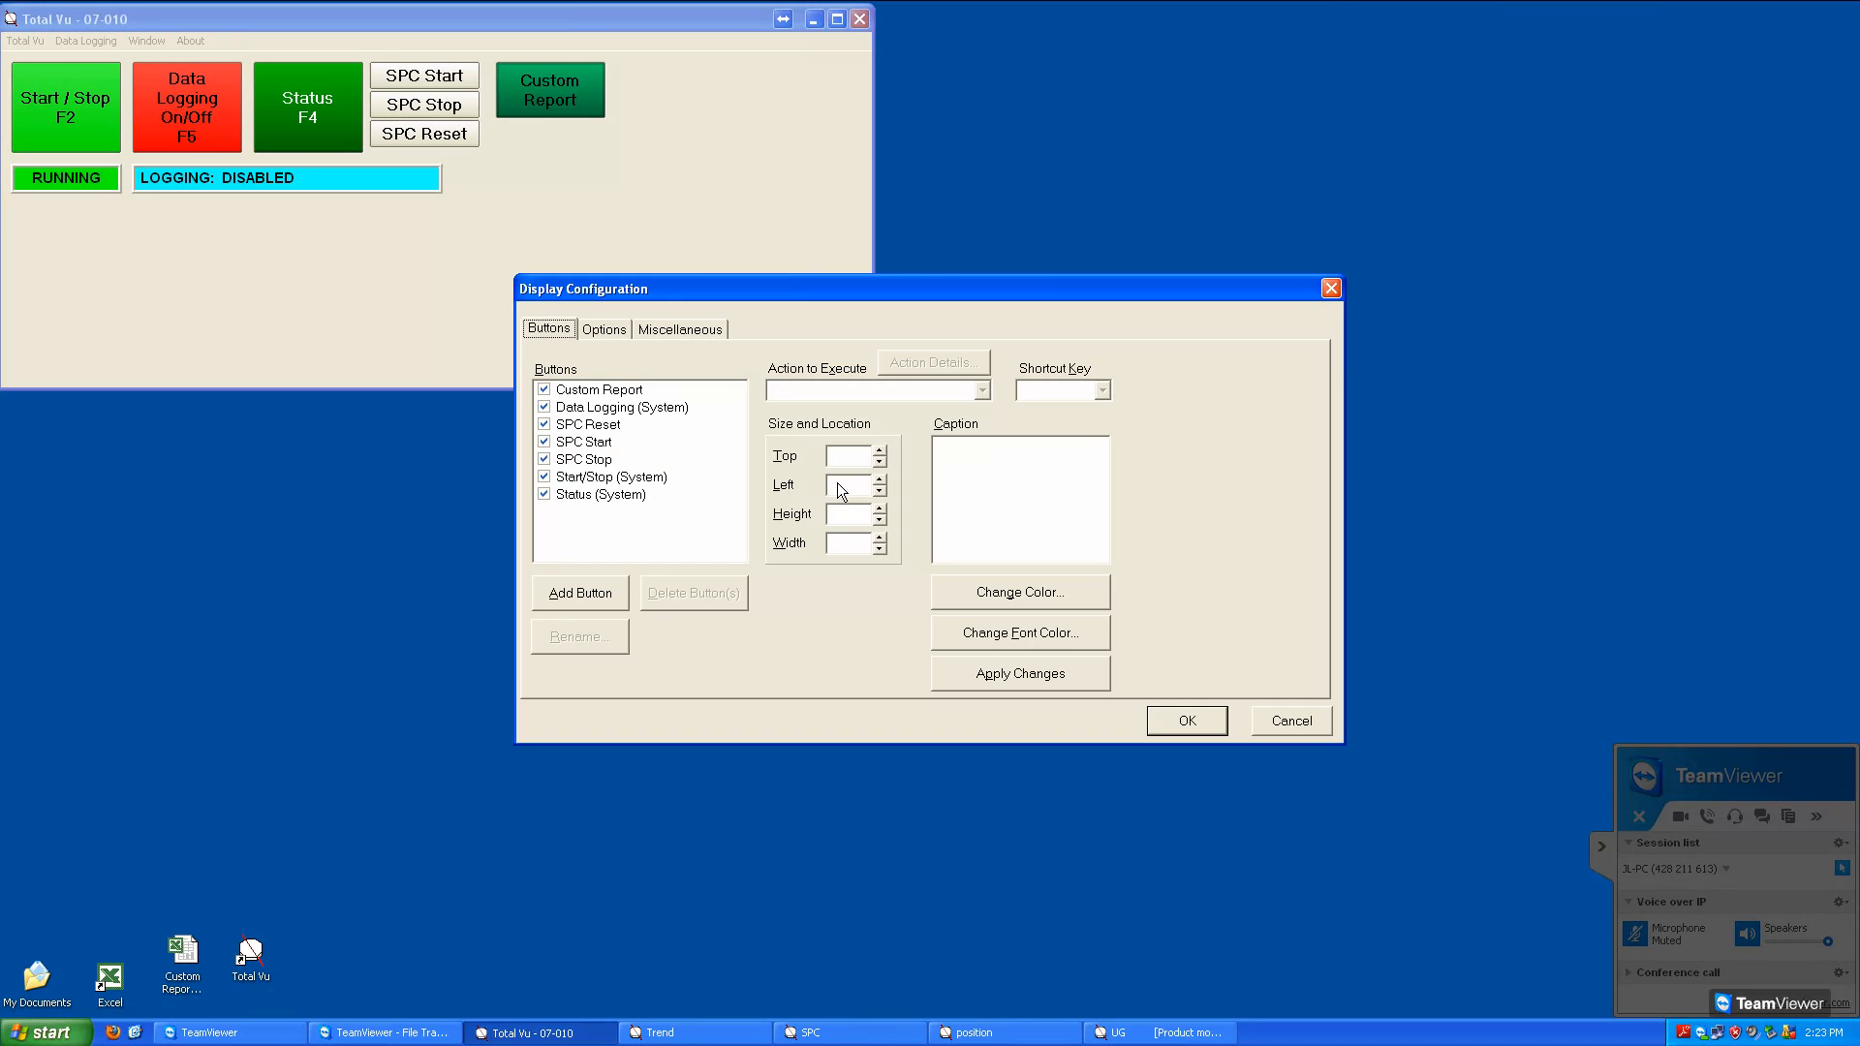
click(594, 602)
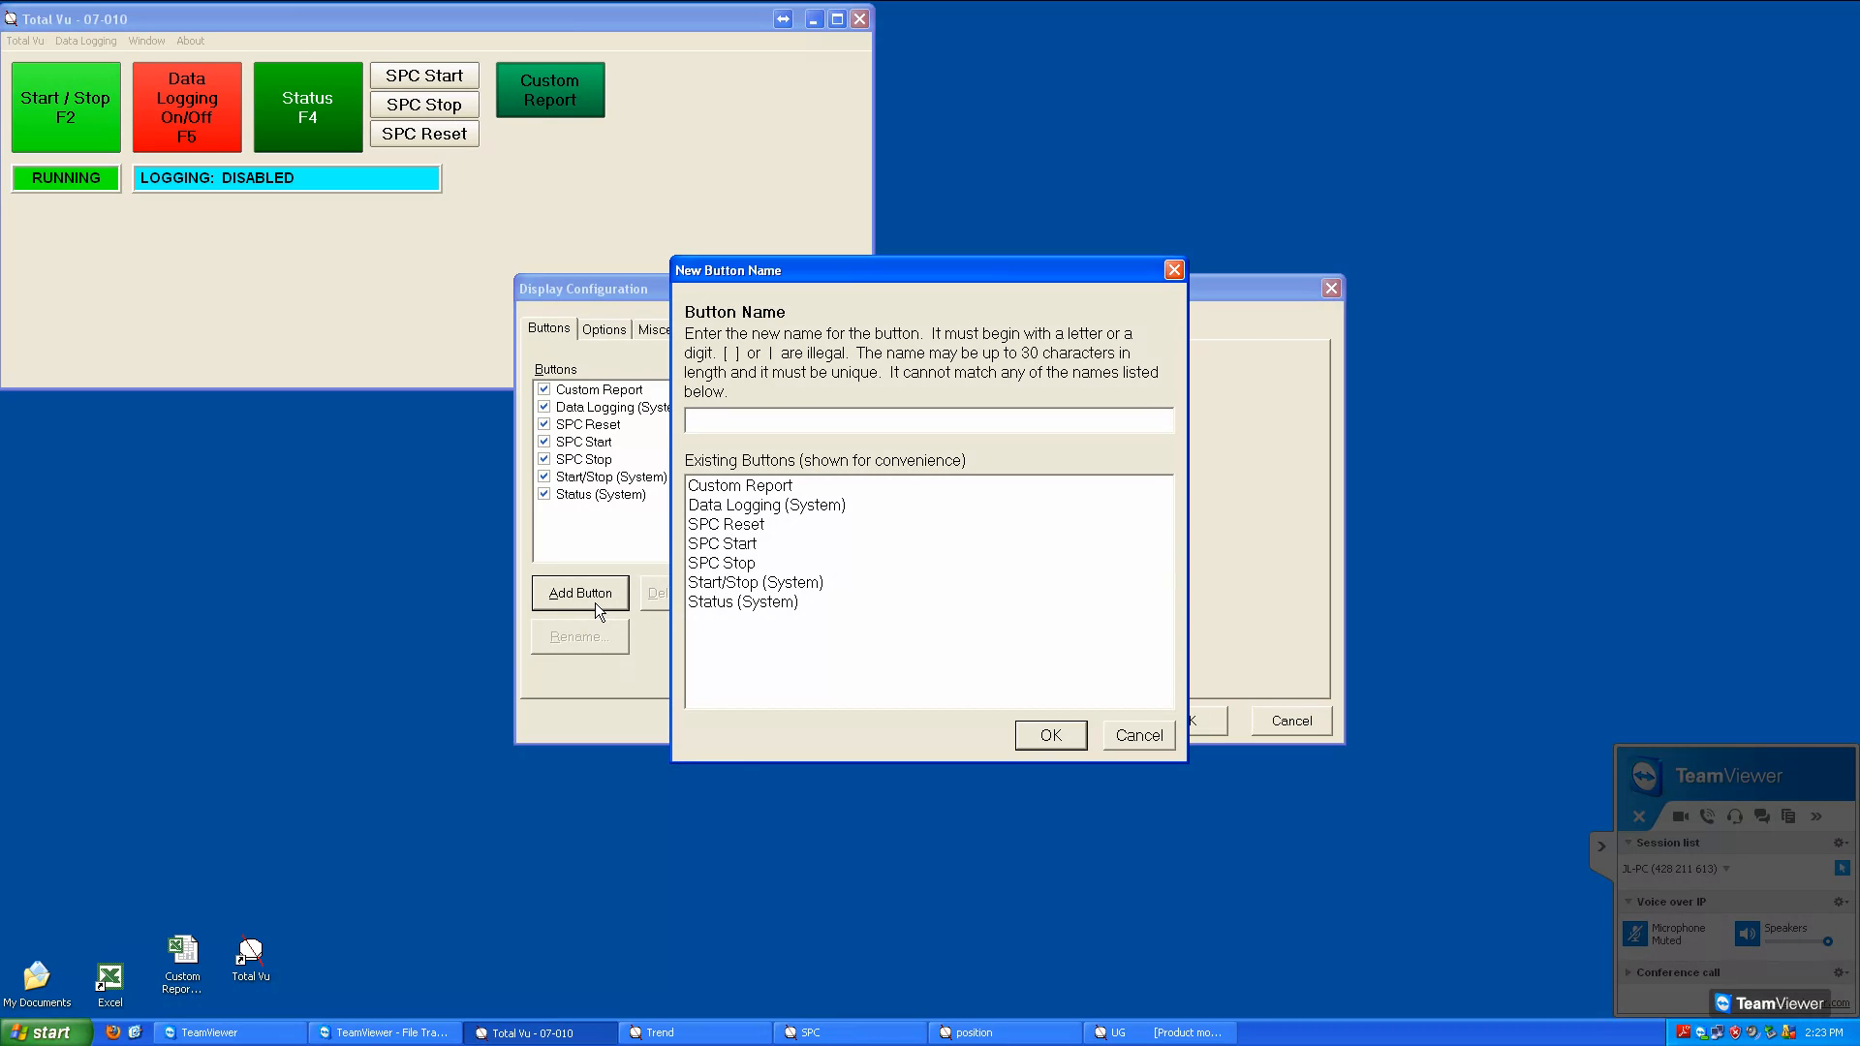
text(Check Job Number)
click(1056, 738)
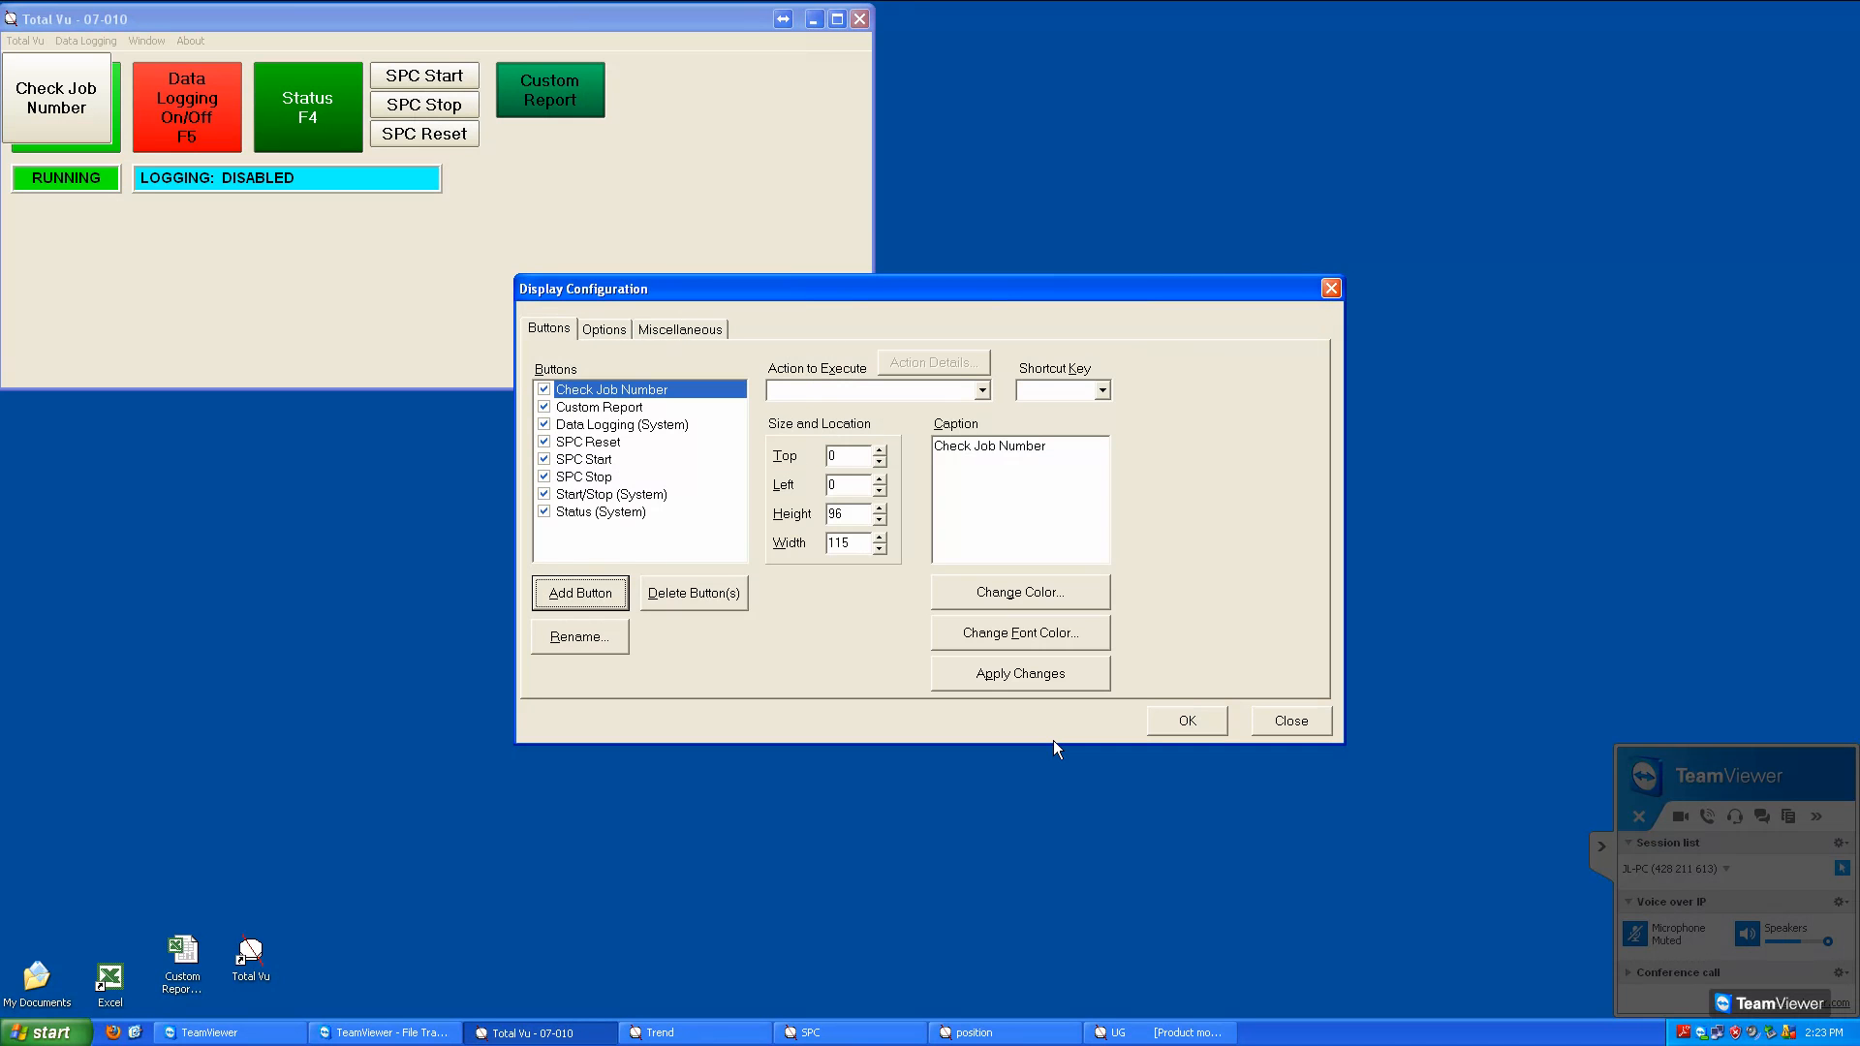
Position the Check Job Number button at top 160 and left 10, and set its height to 60
mouse_move(957, 447)
mouse_down()
mouse_move(1063, 449)
mouse_move(932, 452)
mouse_up()
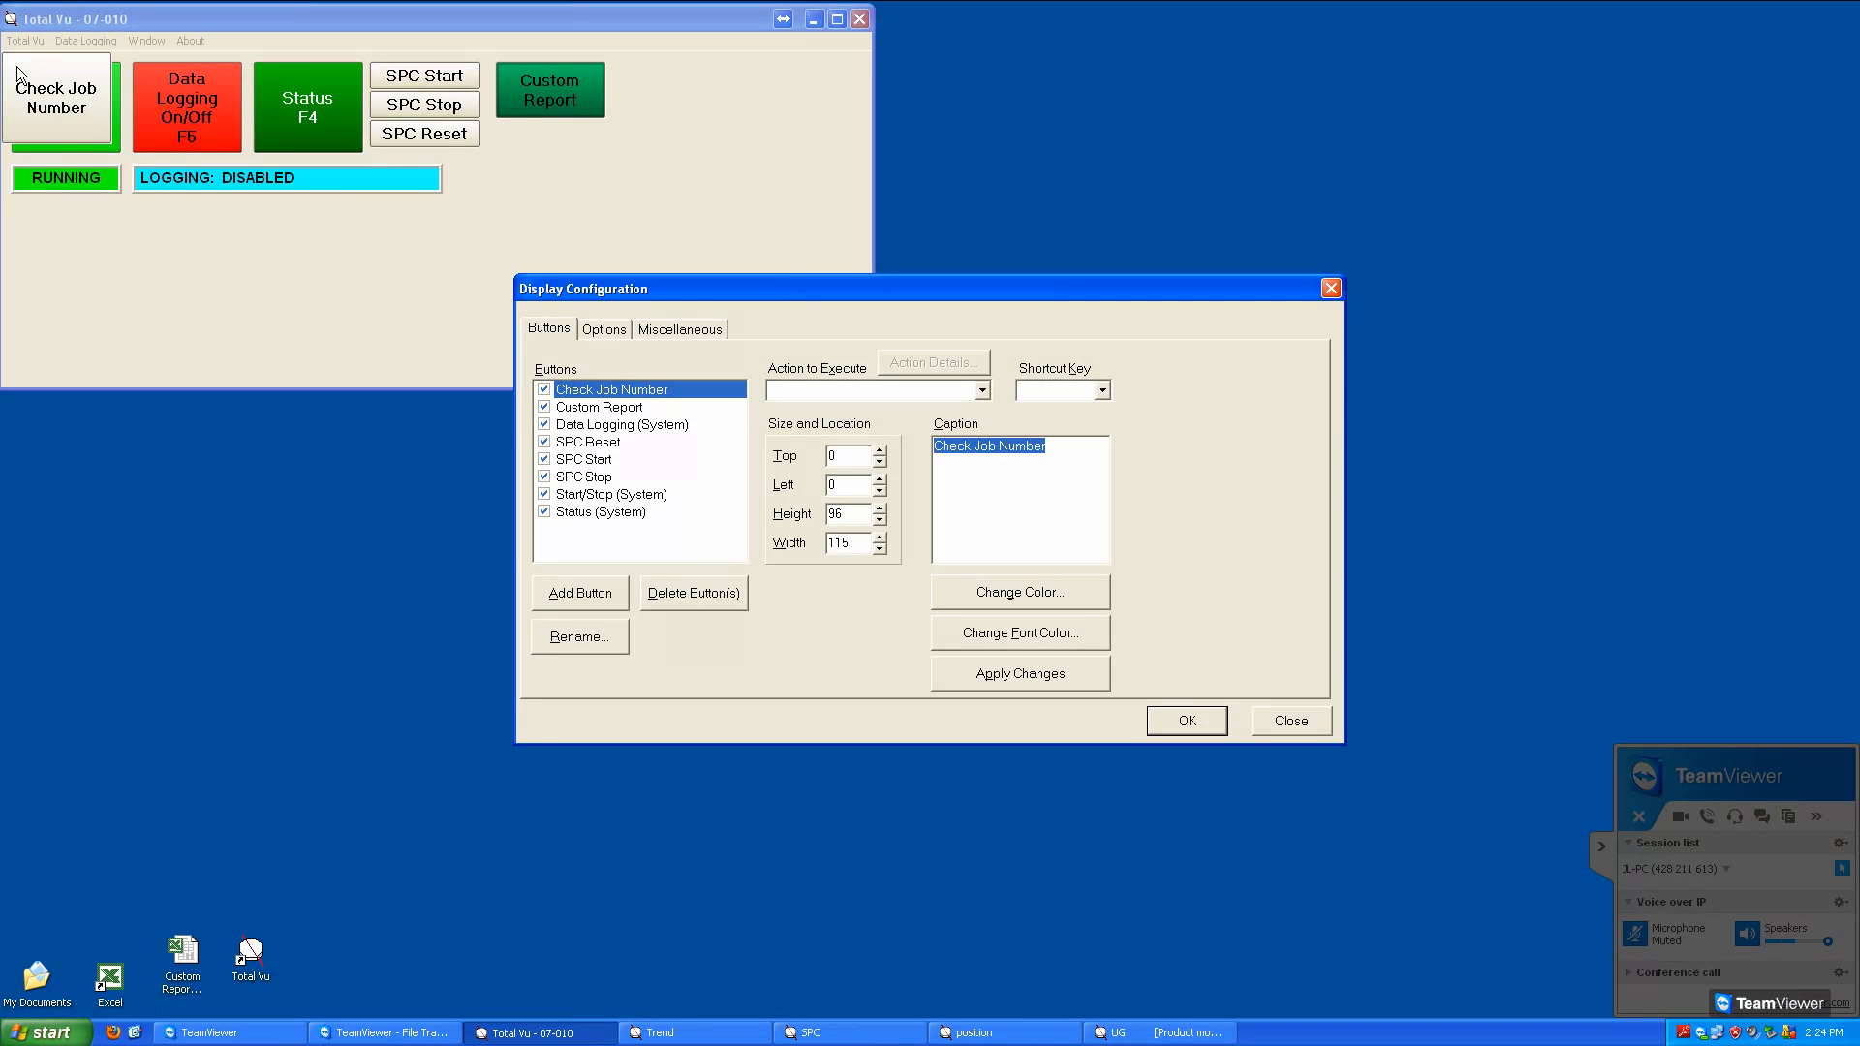
click(861, 467)
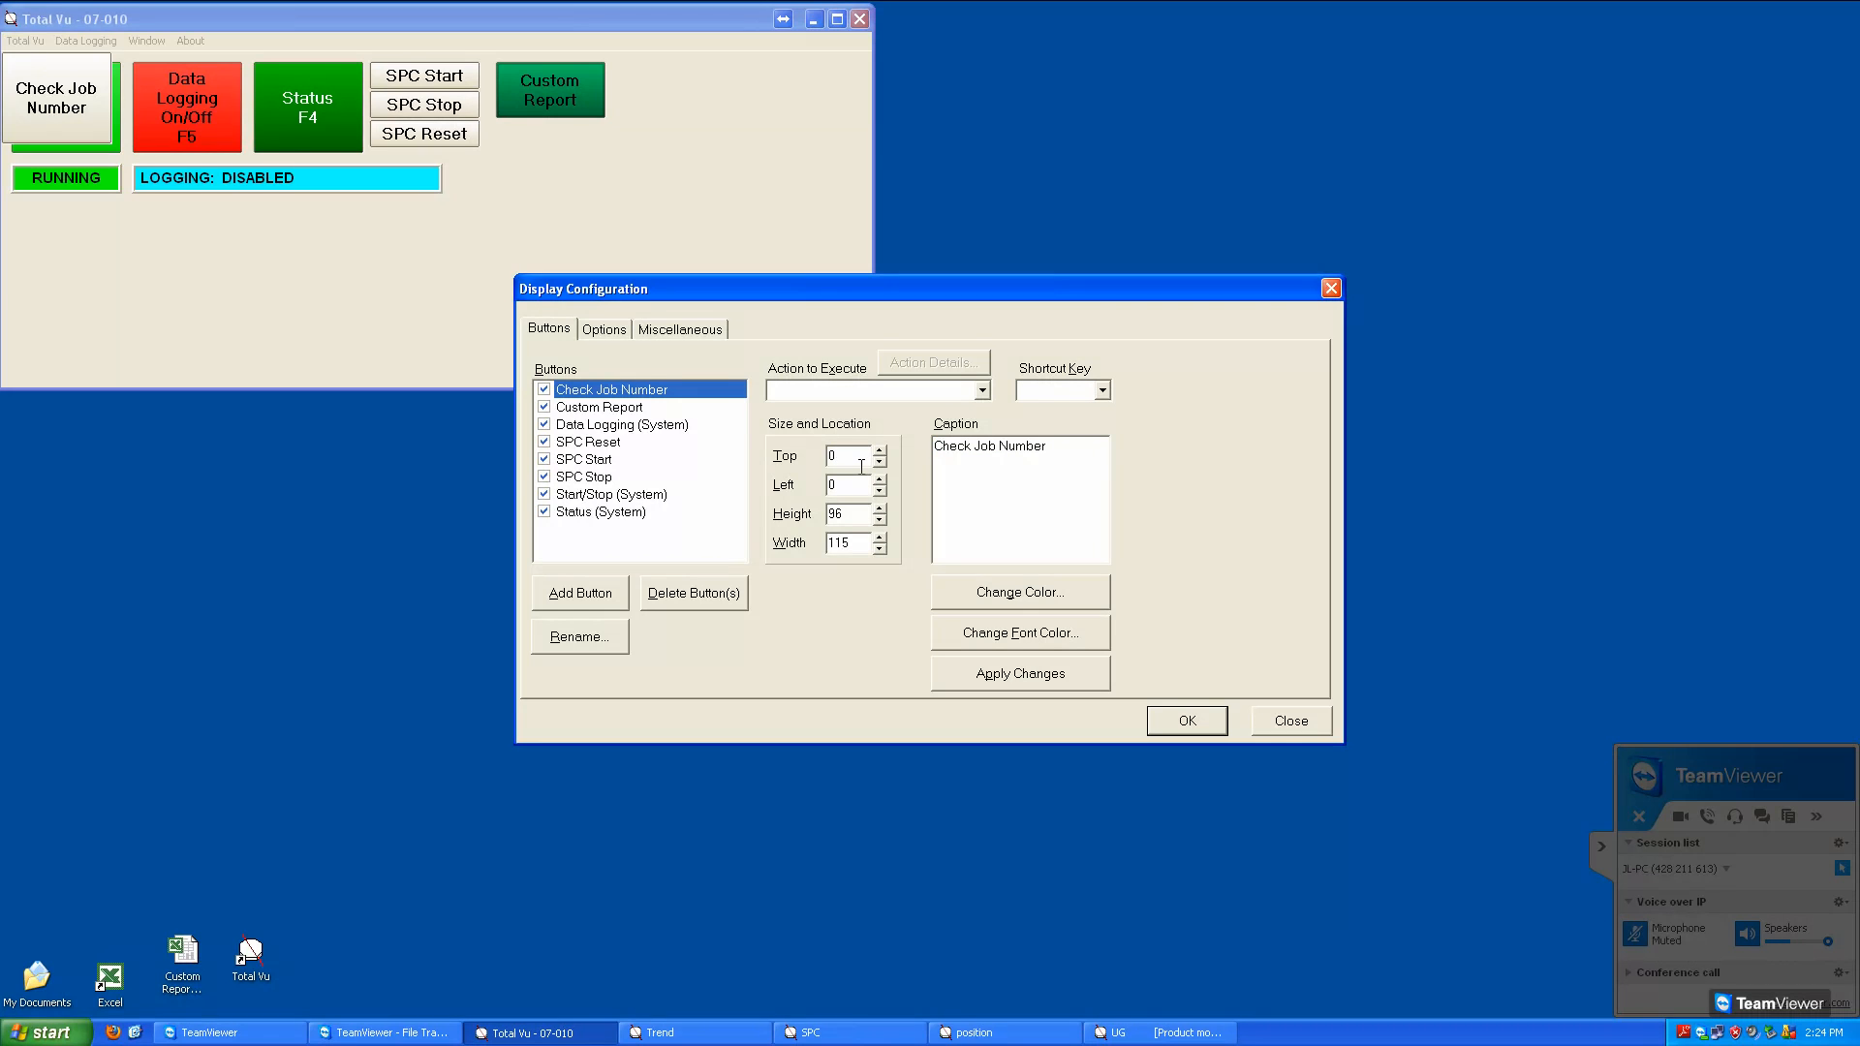
scroll(861, 467, up, 6)
scroll(861, 467, up, 8)
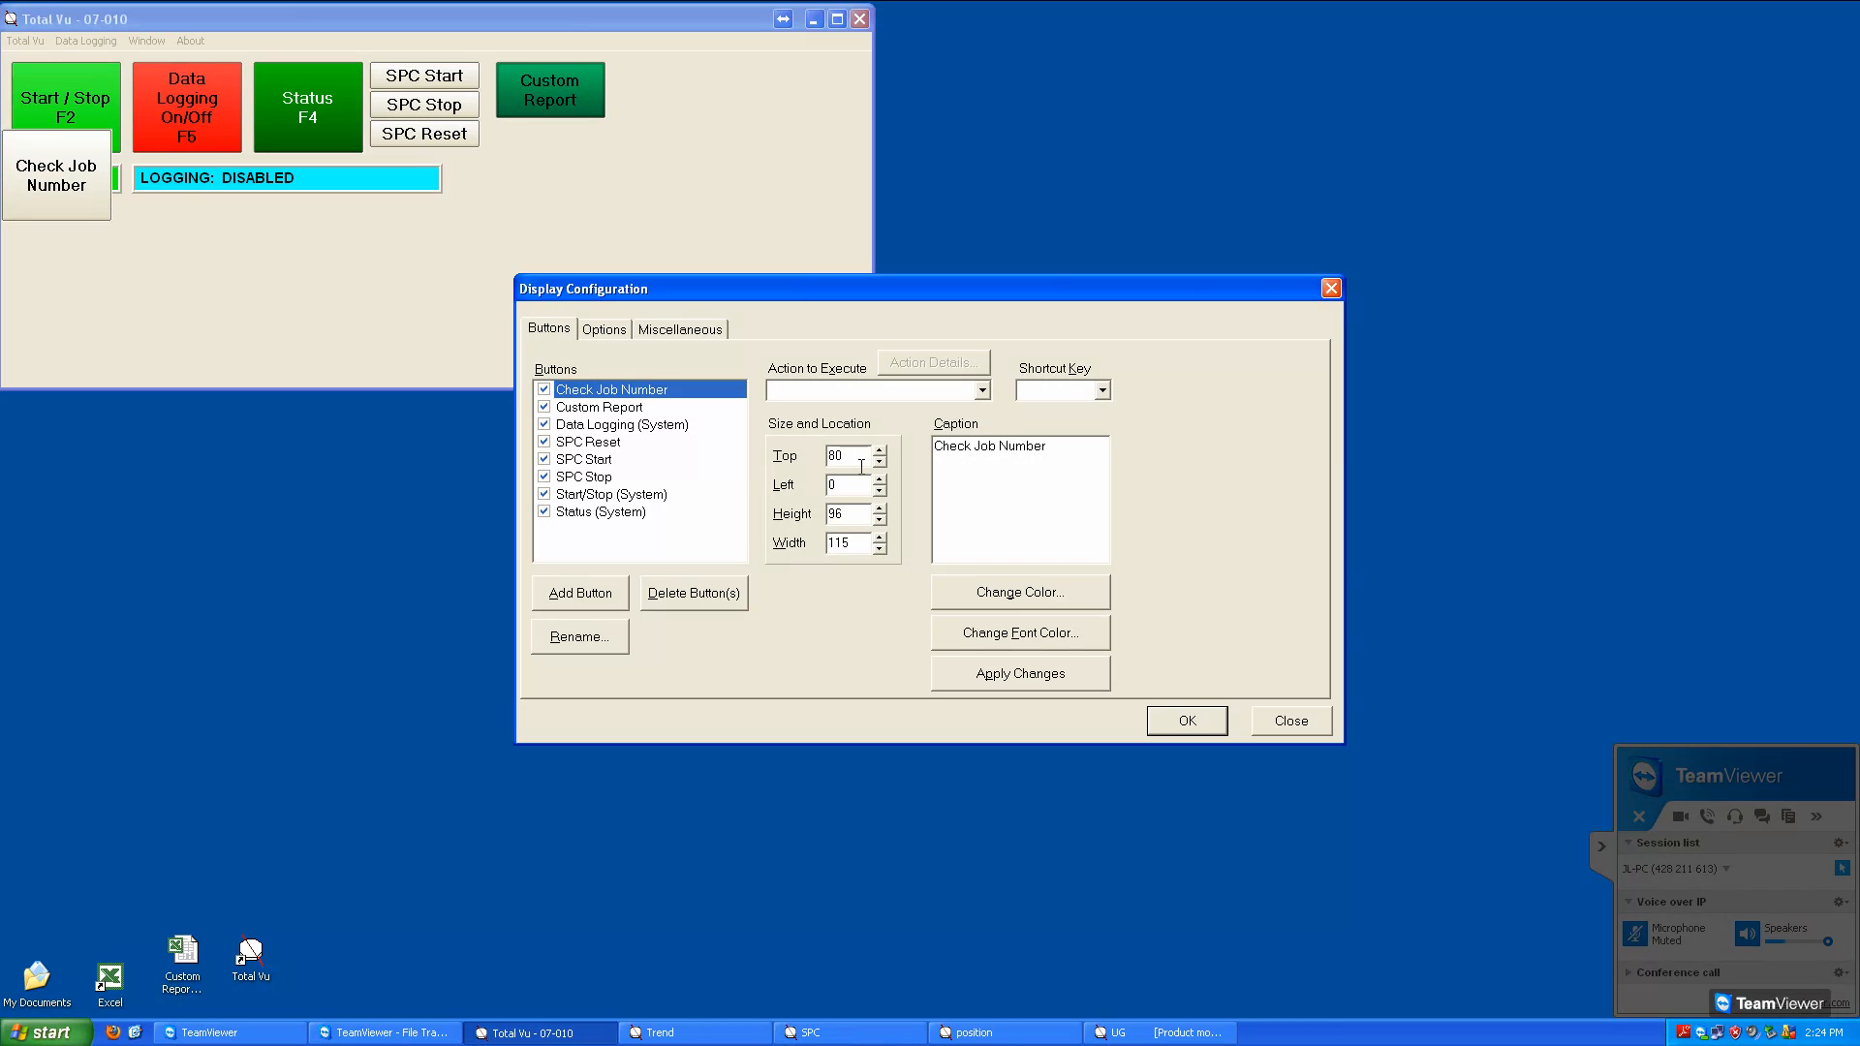
scroll(861, 467, up, 2)
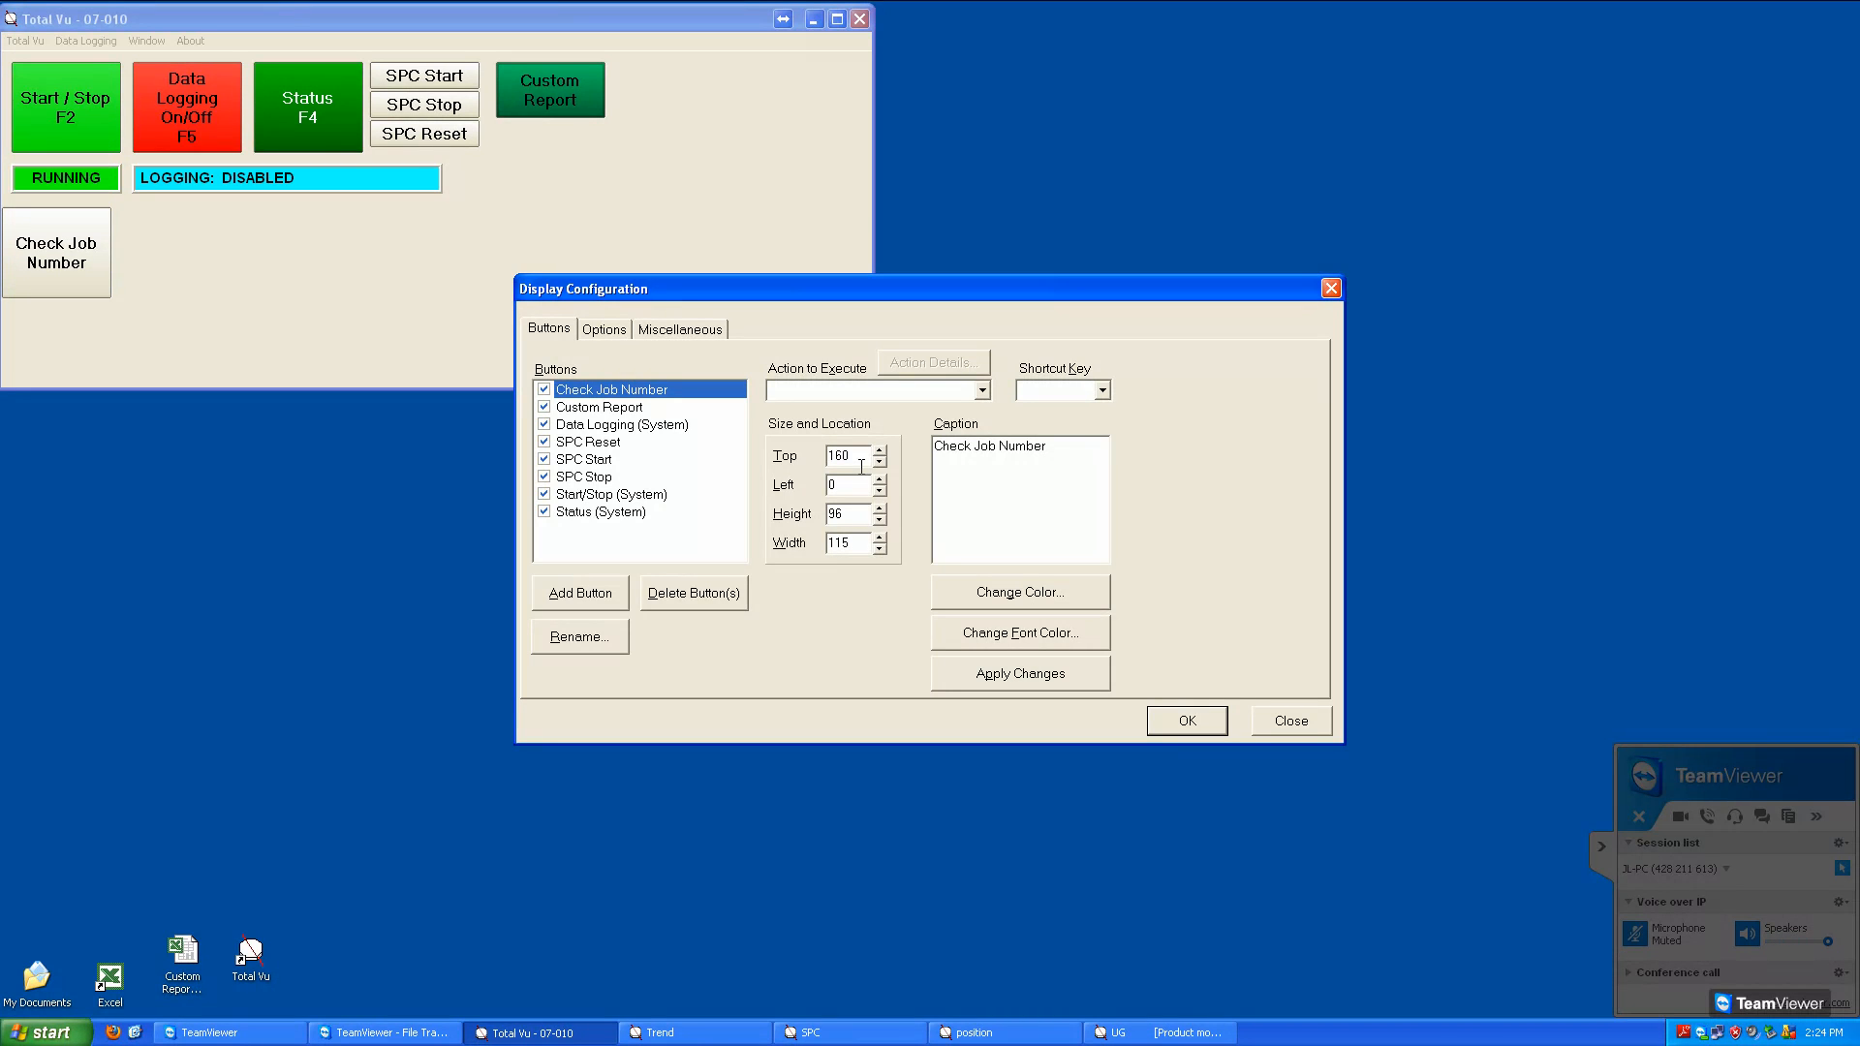
click(859, 492)
scroll(859, 492, up, 1)
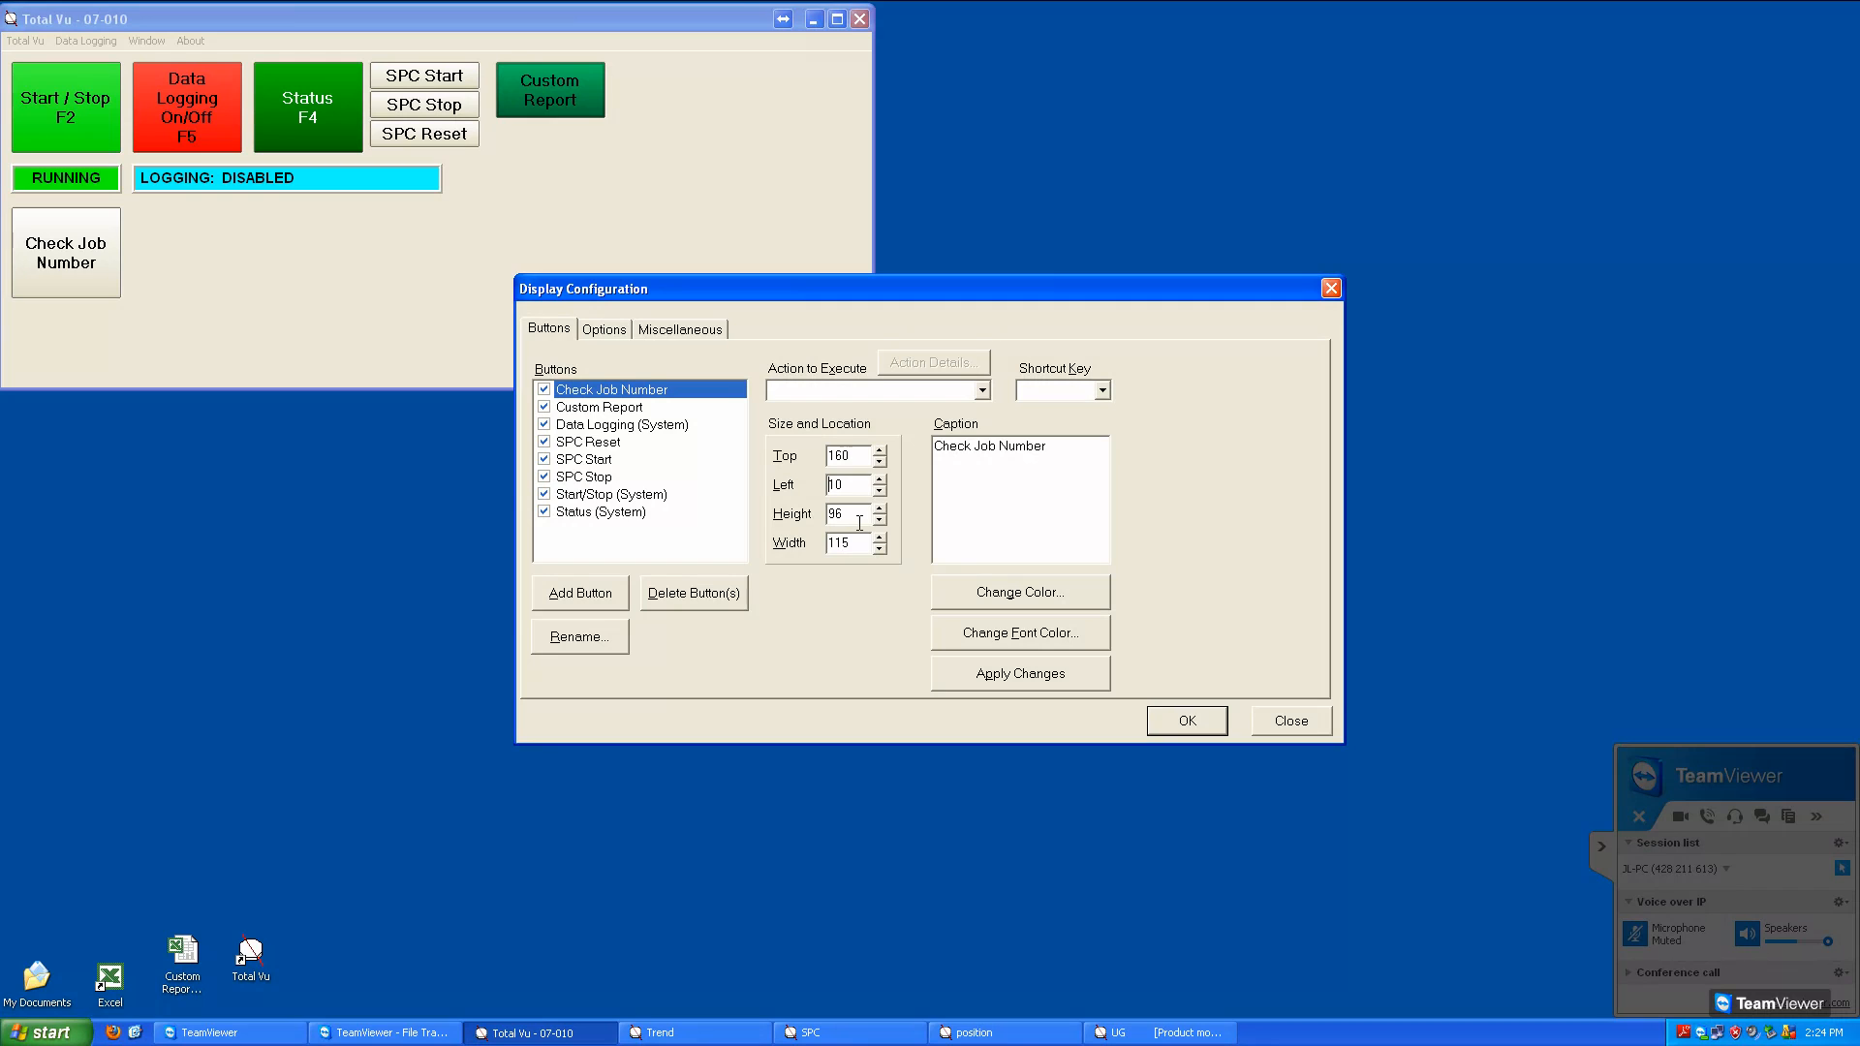
mouse_move(859, 518)
mouse_down()
mouse_move(811, 513)
mouse_move(823, 523)
mouse_up()
text(30)
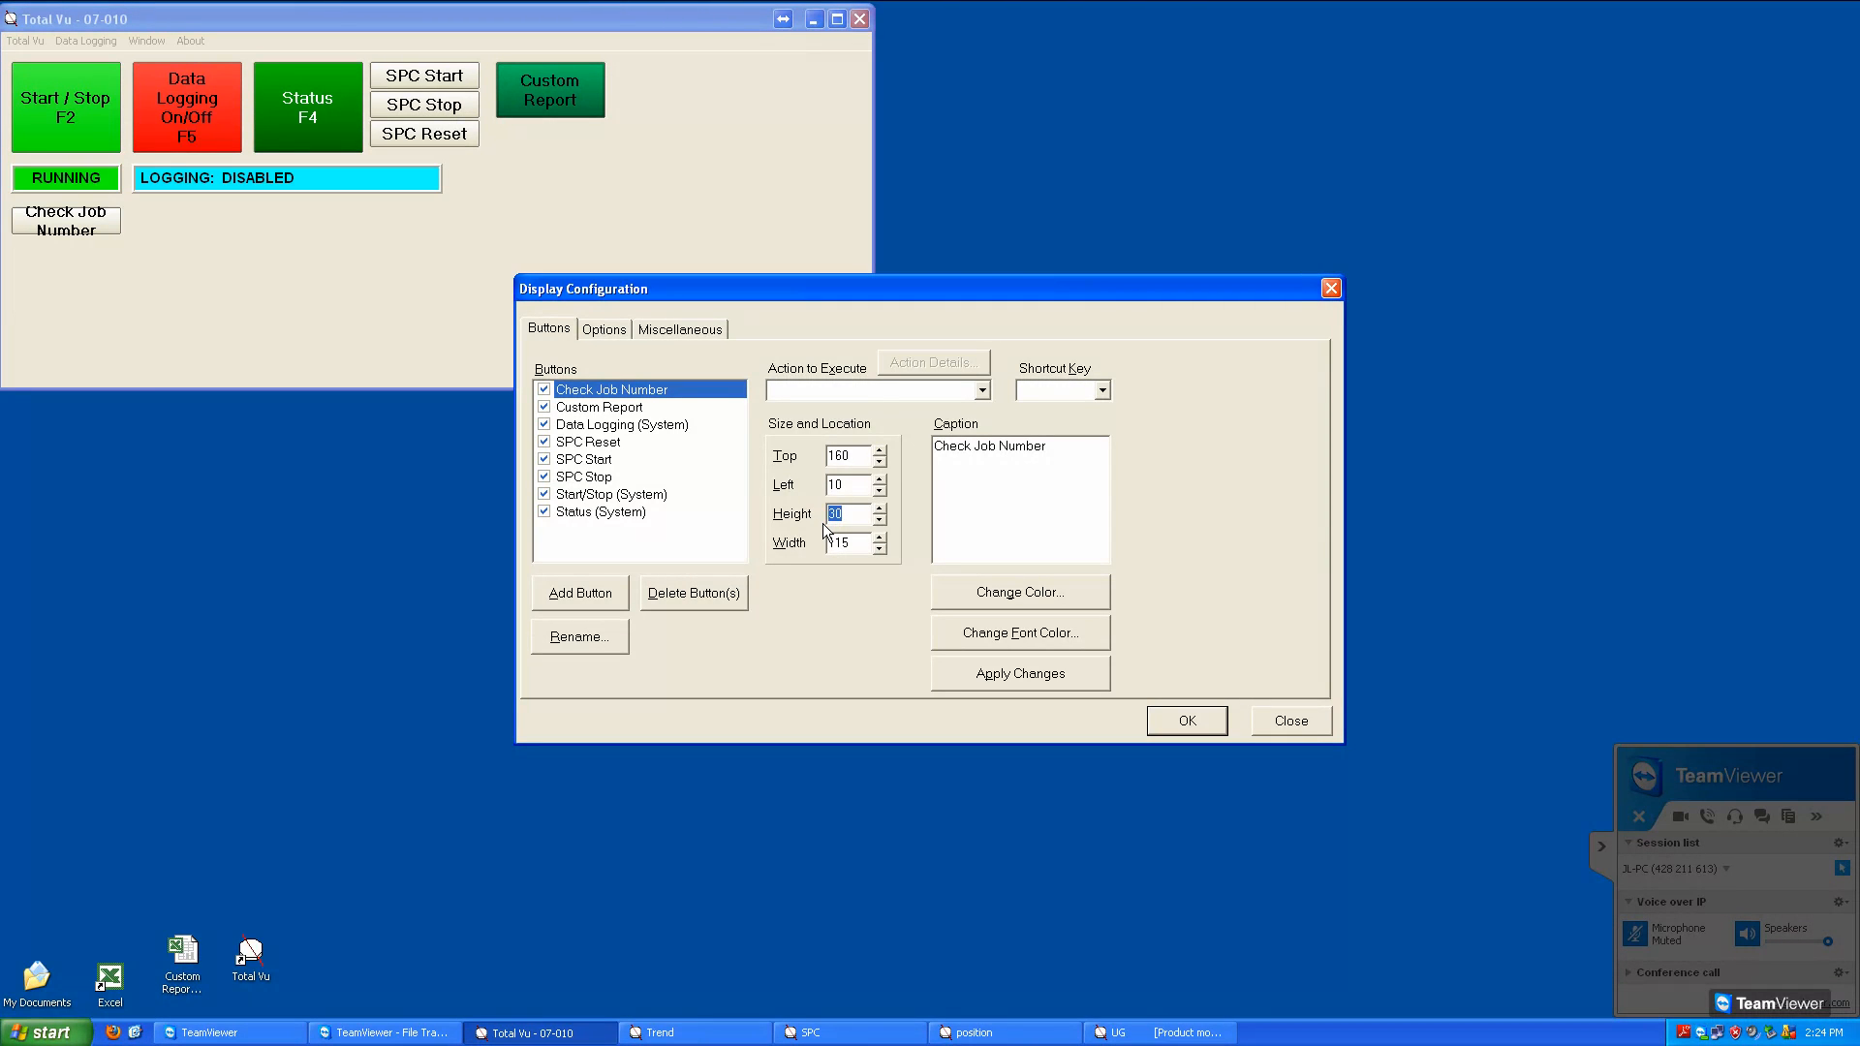
text(60)
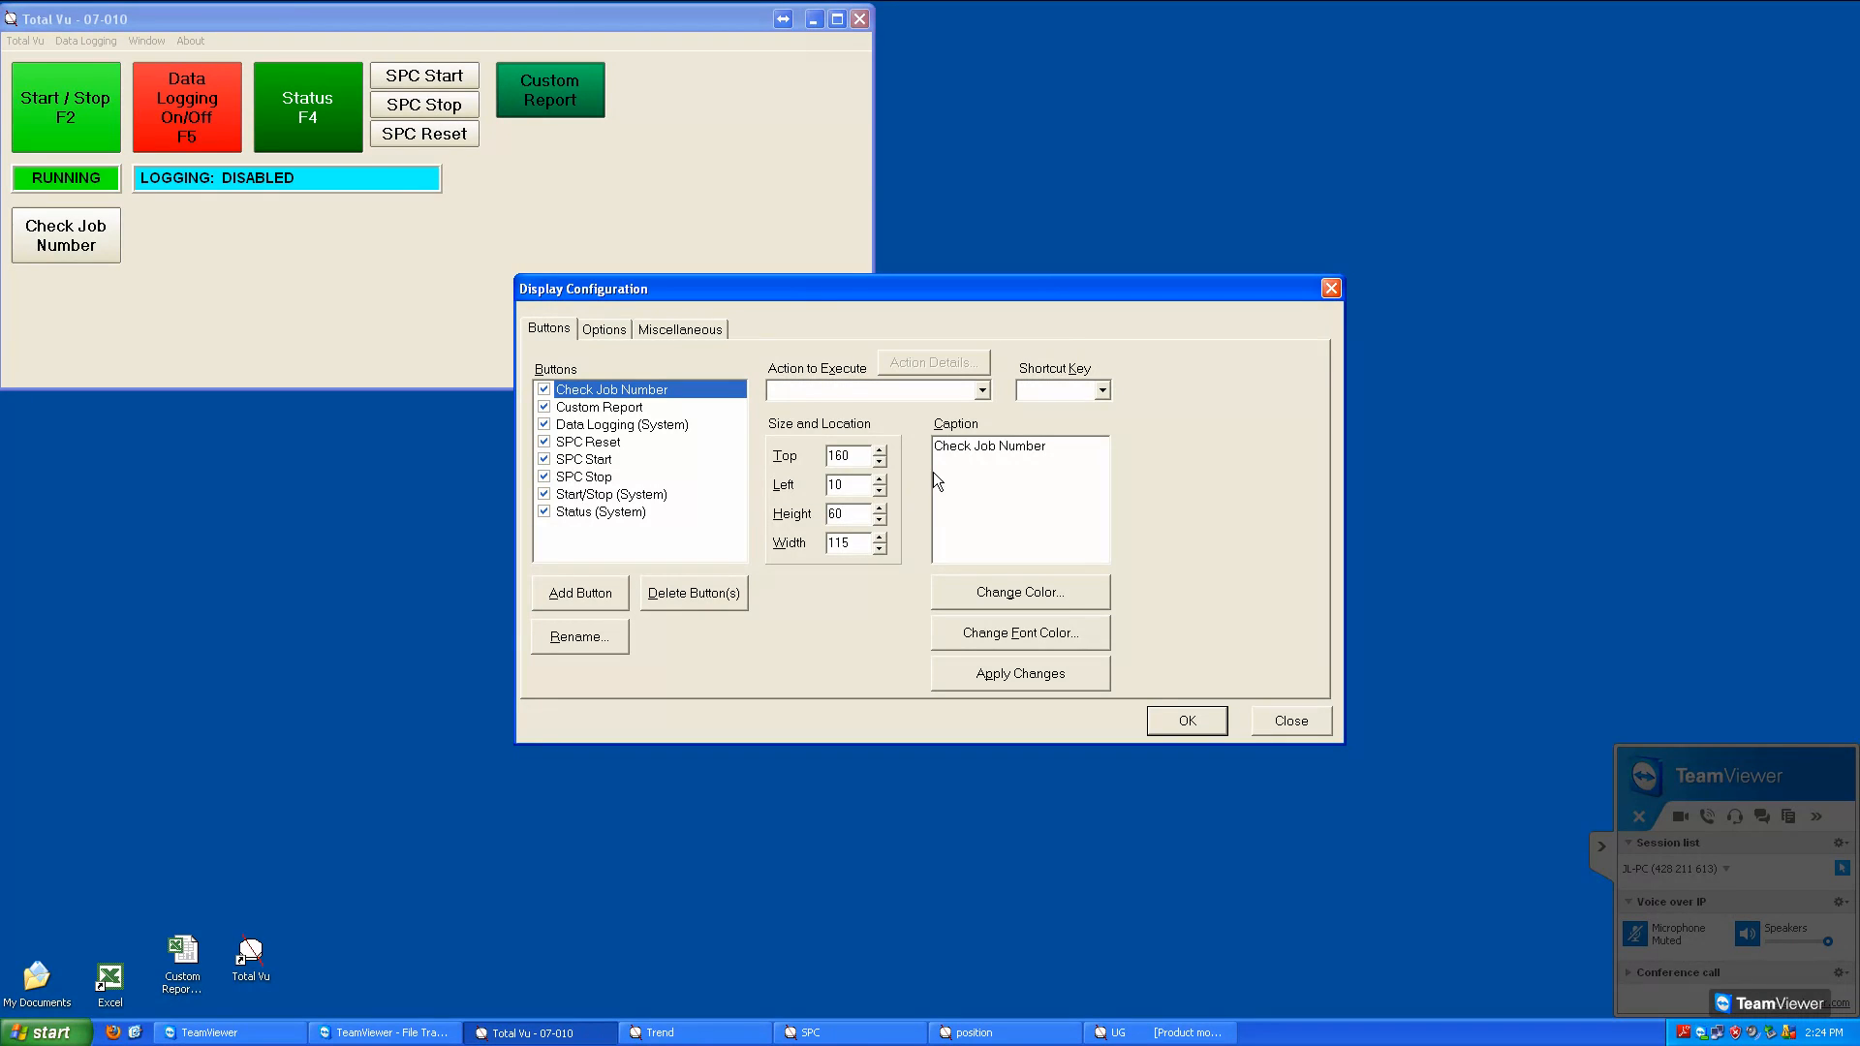
Assign the Message 1 action to the Check Job Number button and set the button color to dark crimson
click(984, 392)
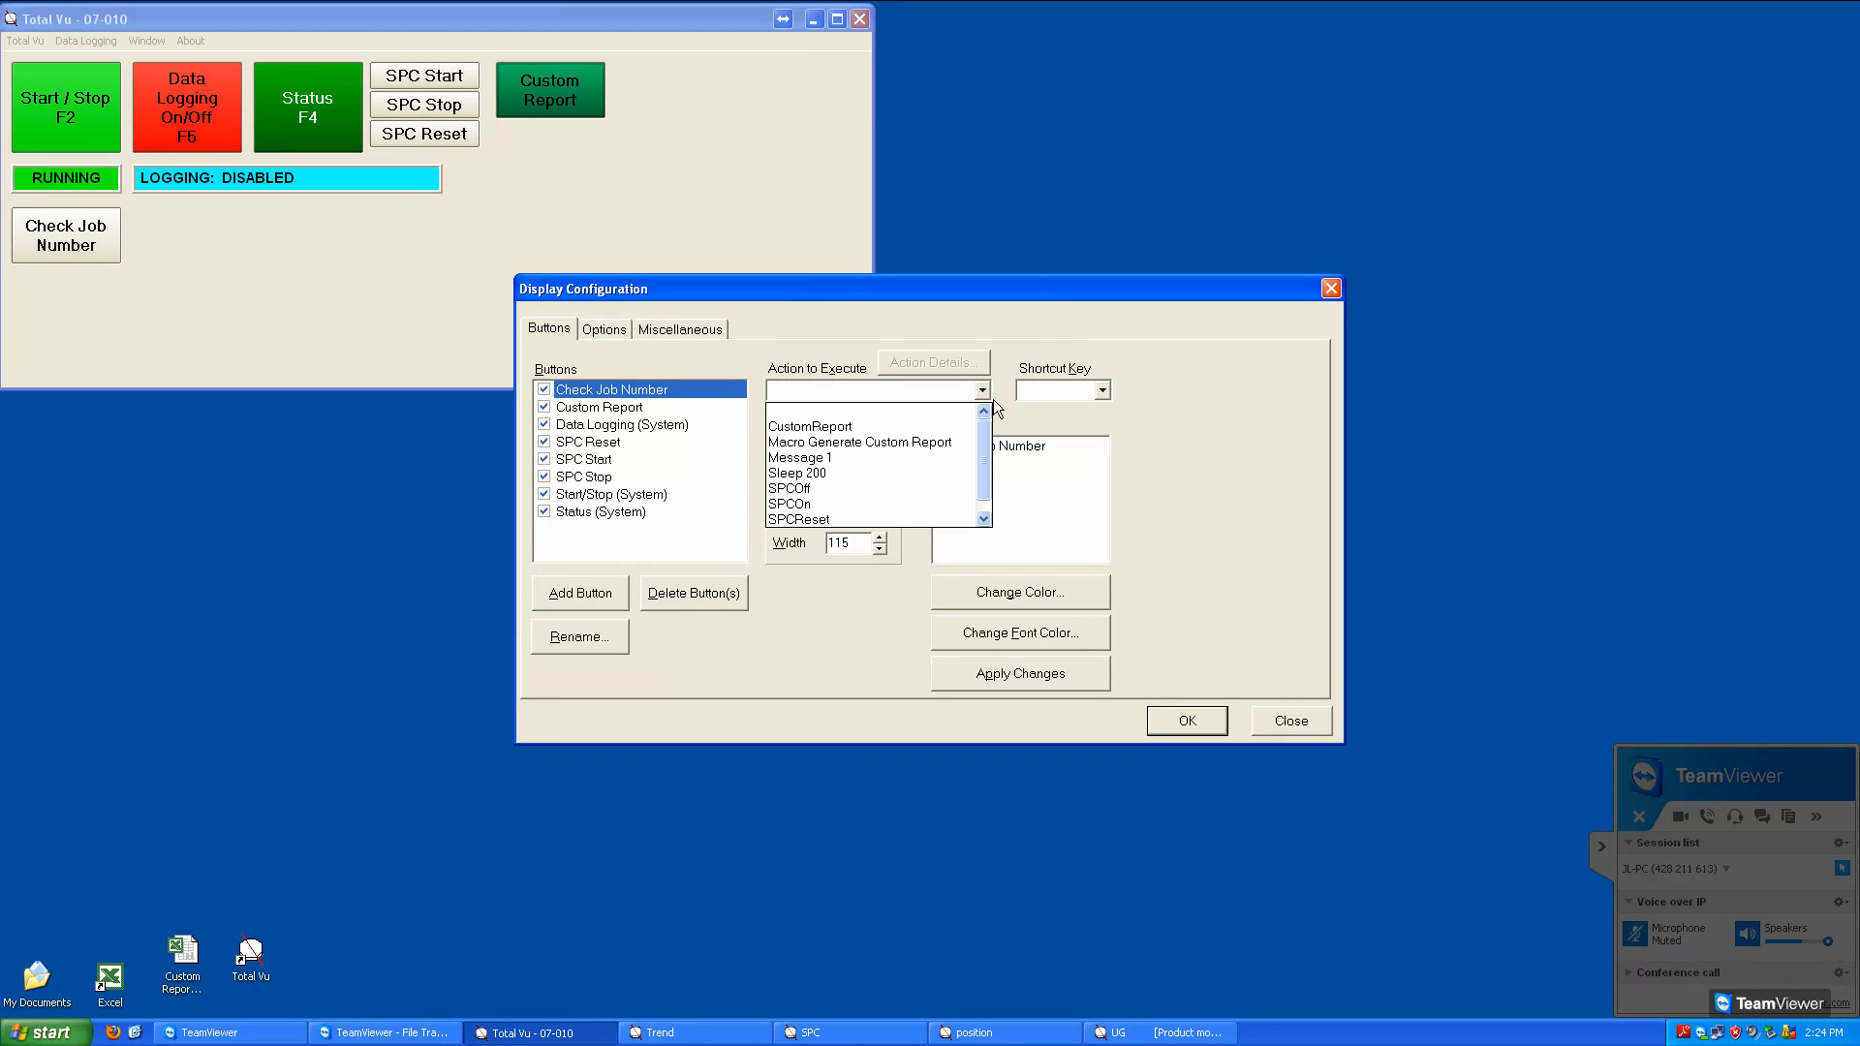
click(955, 460)
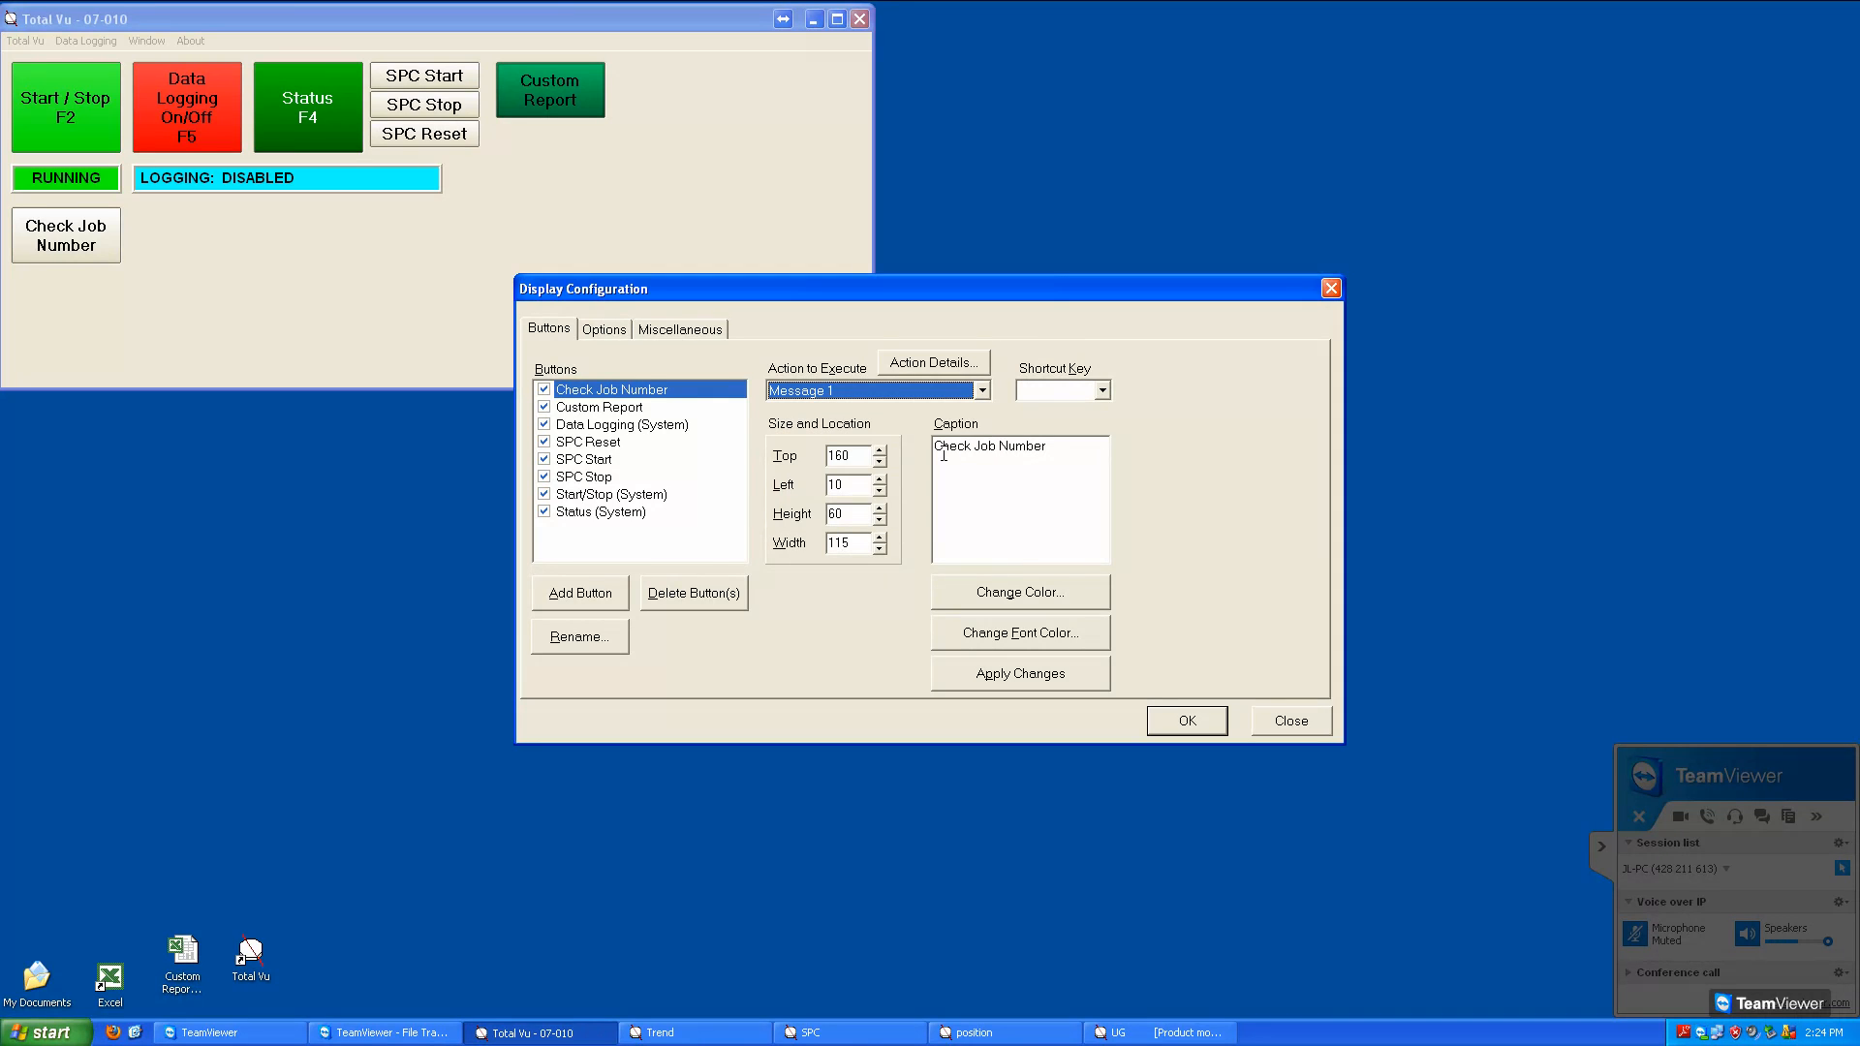
click(1019, 603)
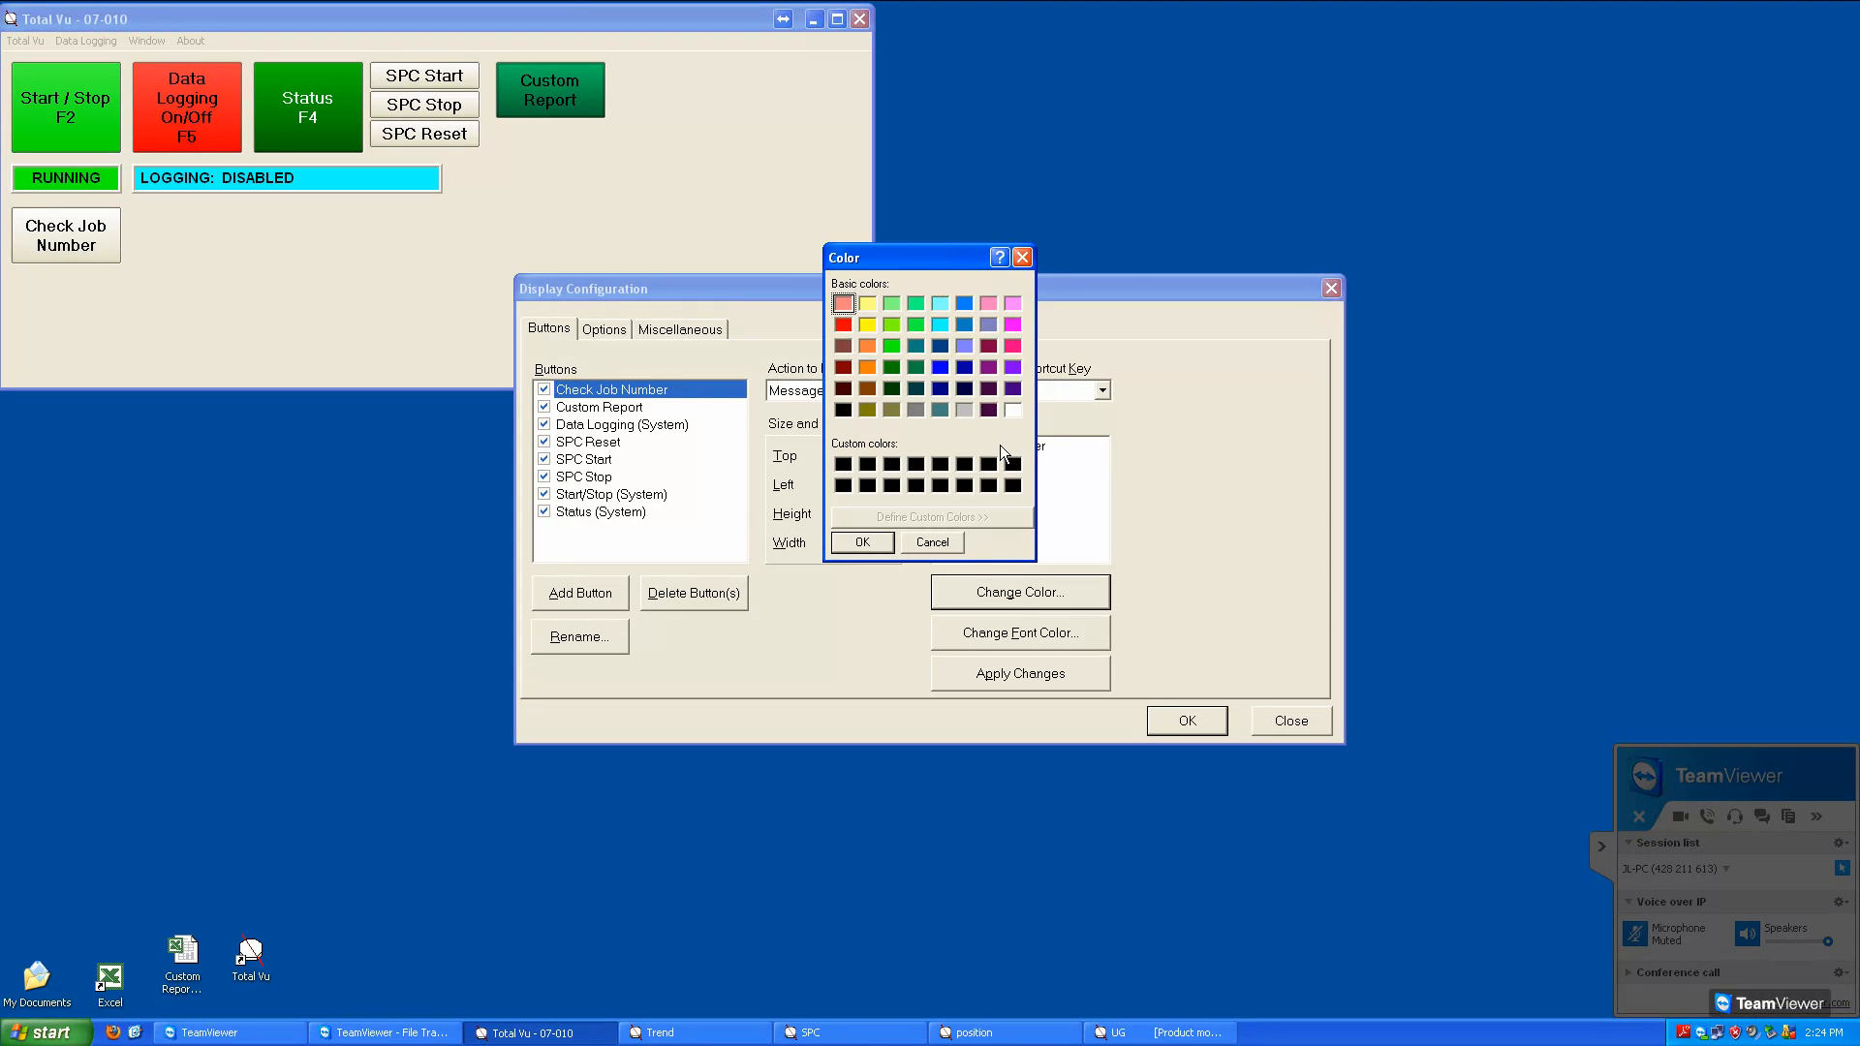
click(997, 351)
click(887, 547)
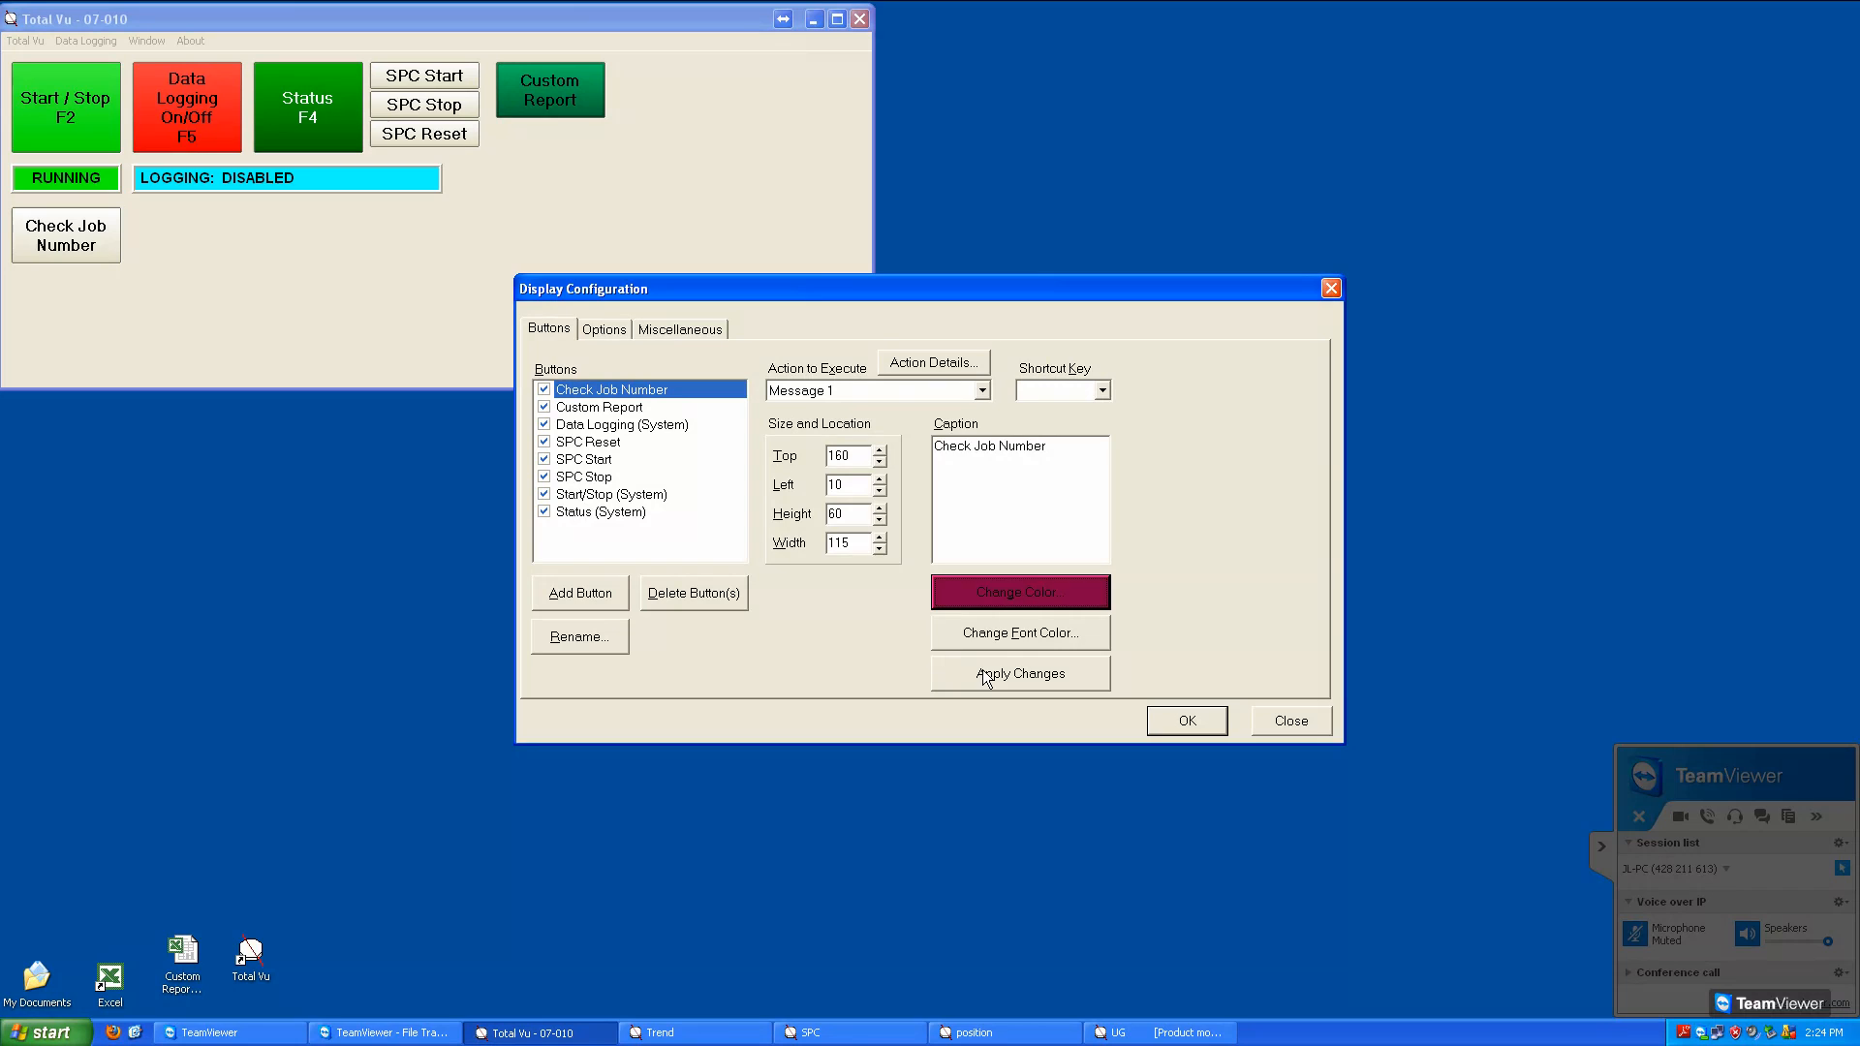
Set the Check Job Number button's font color to white, save the display configuration and leave configuration mode
click(1048, 643)
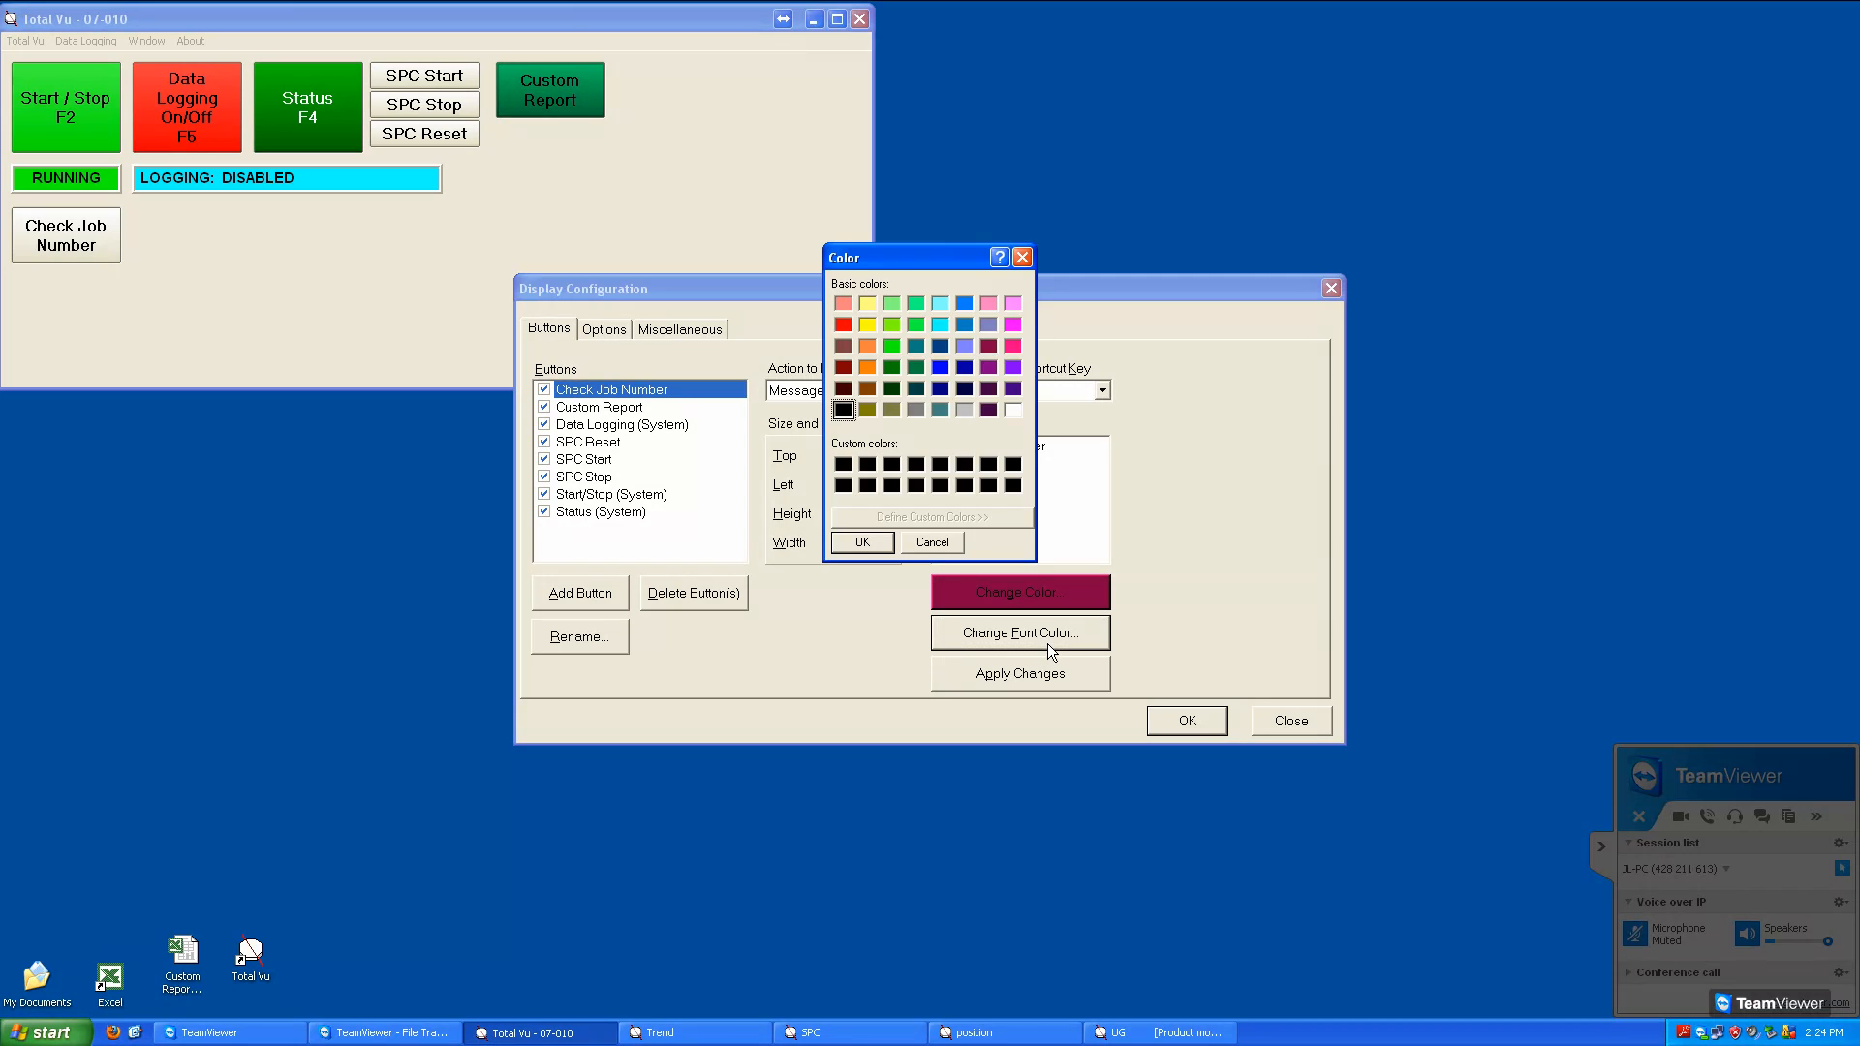
click(1014, 410)
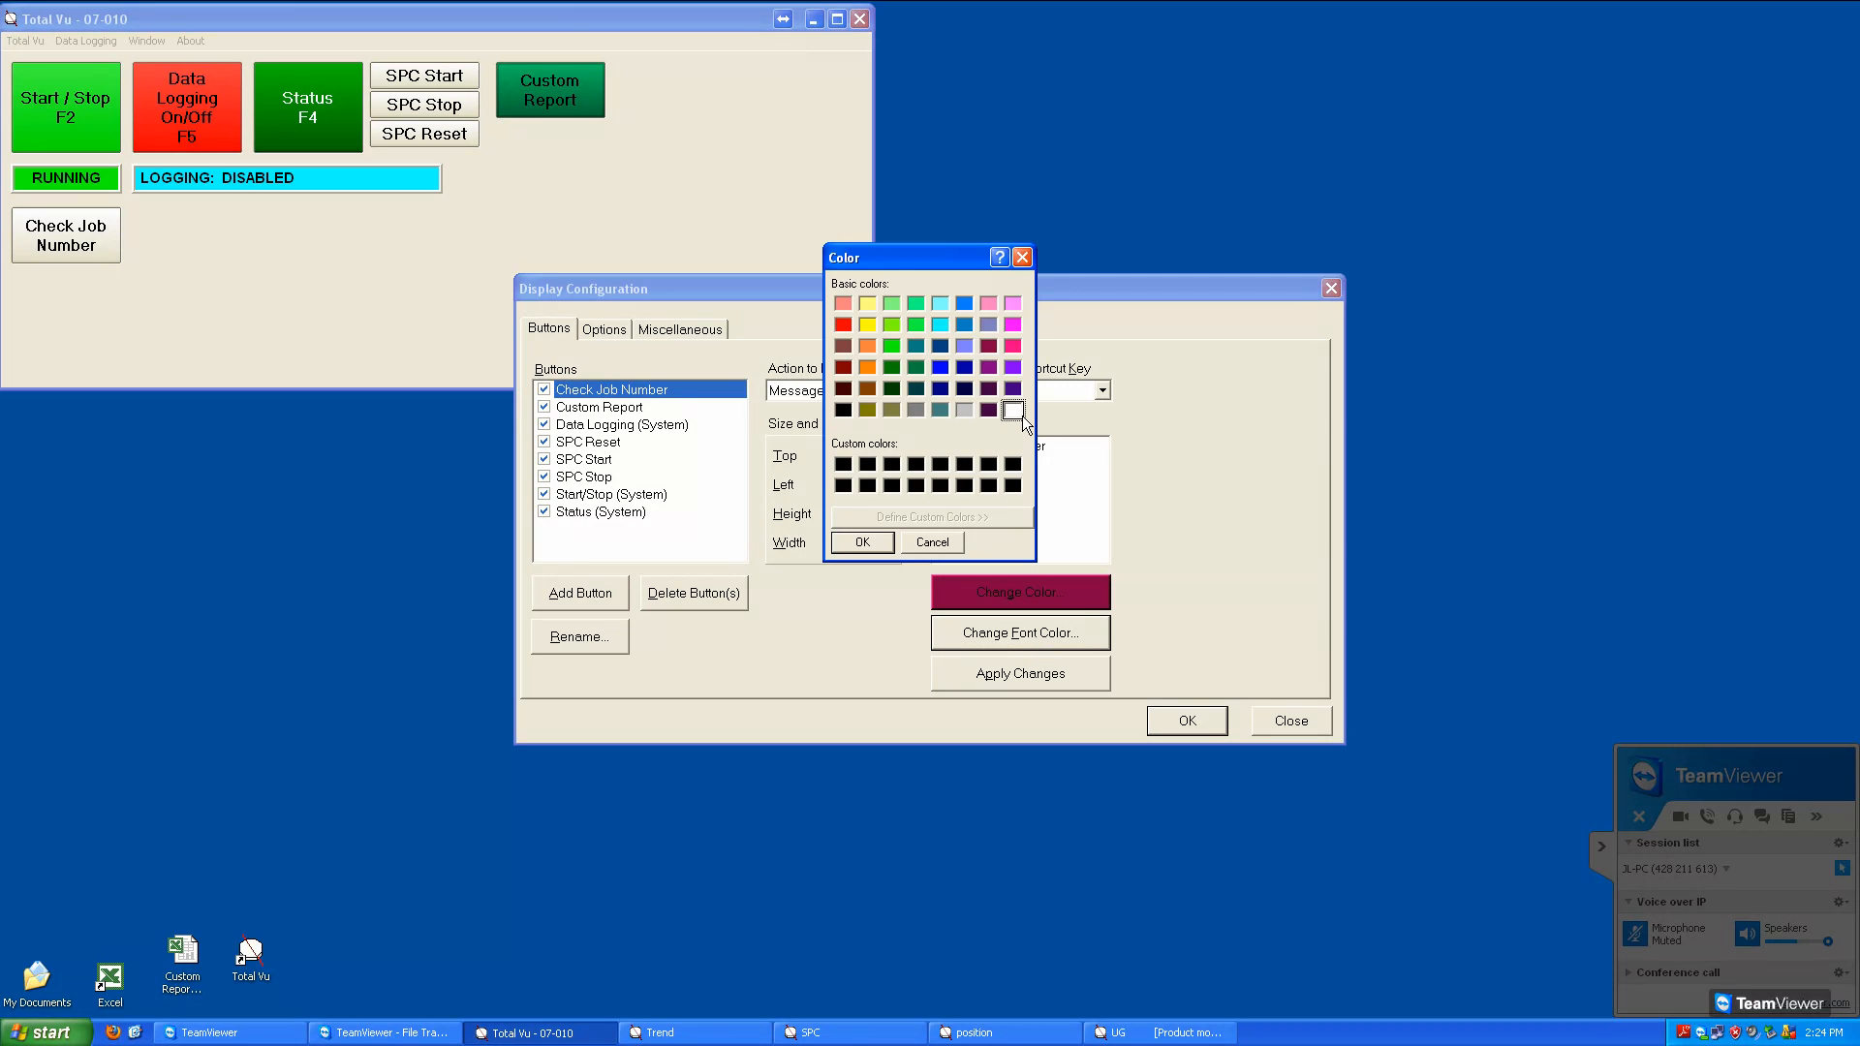
click(885, 553)
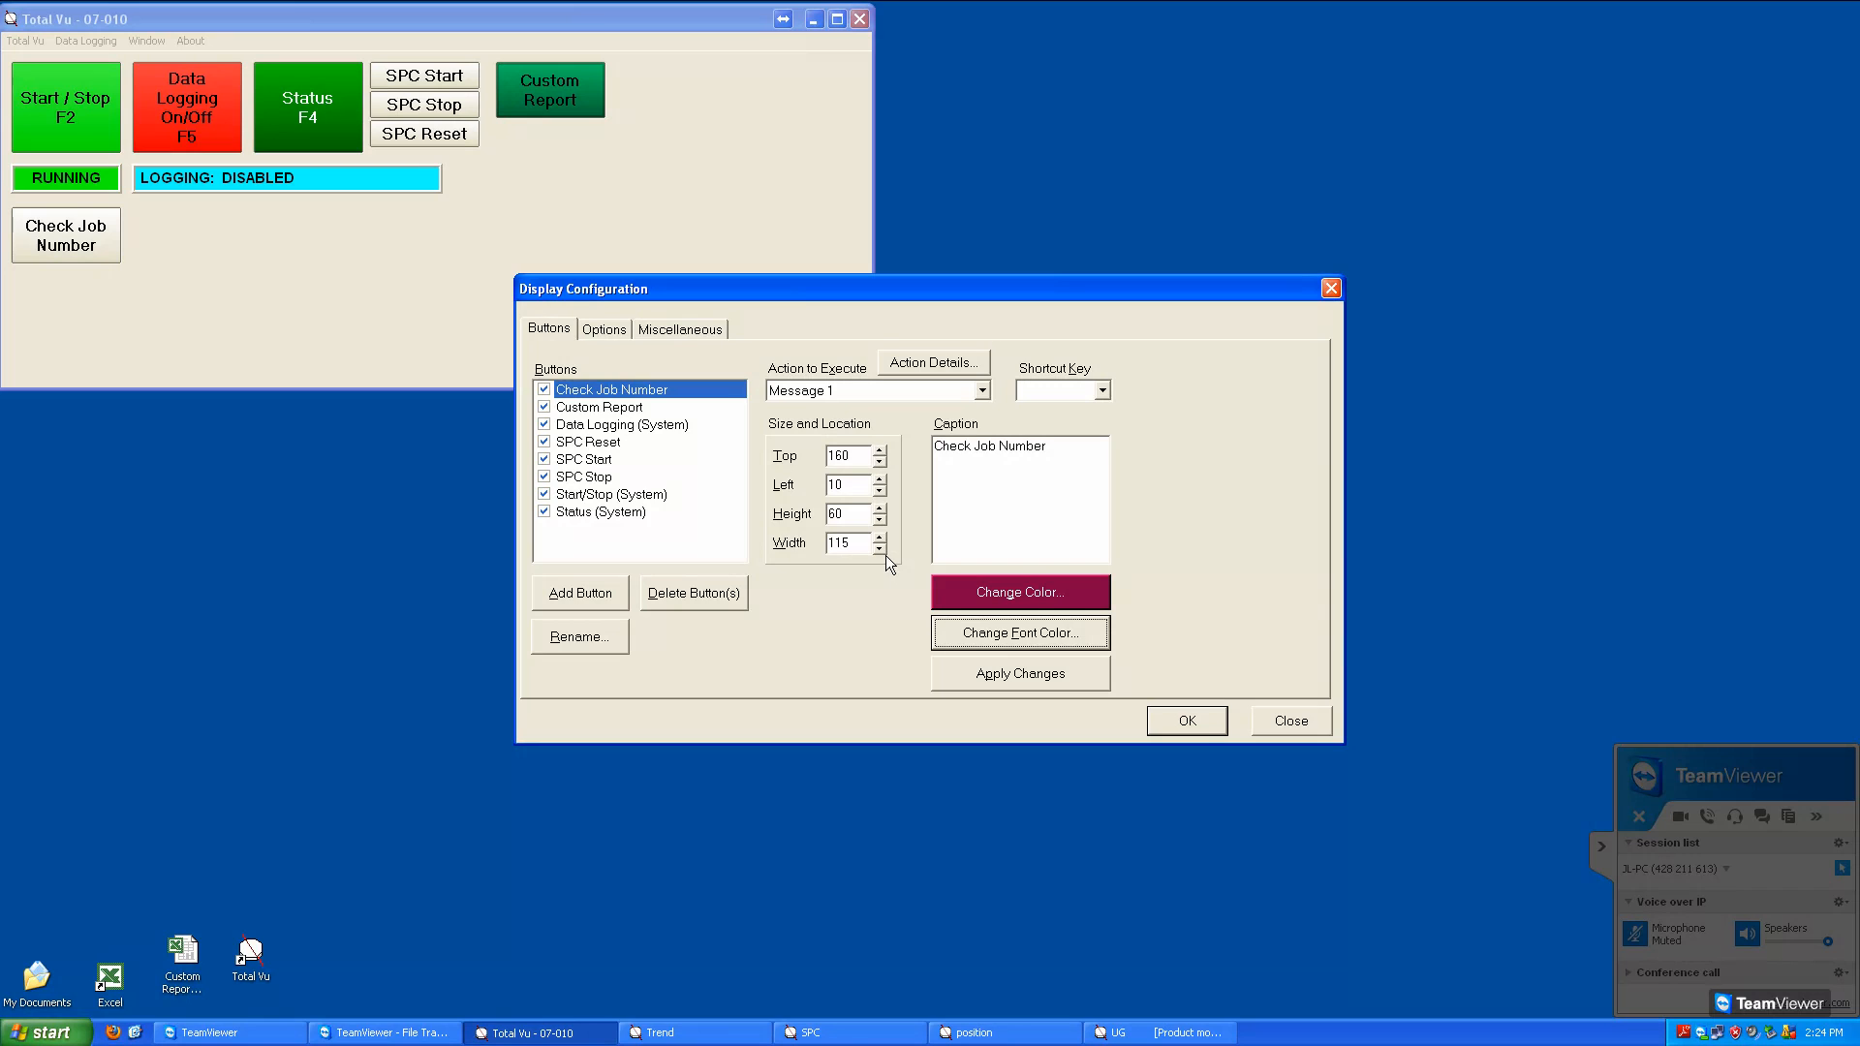
click(1201, 725)
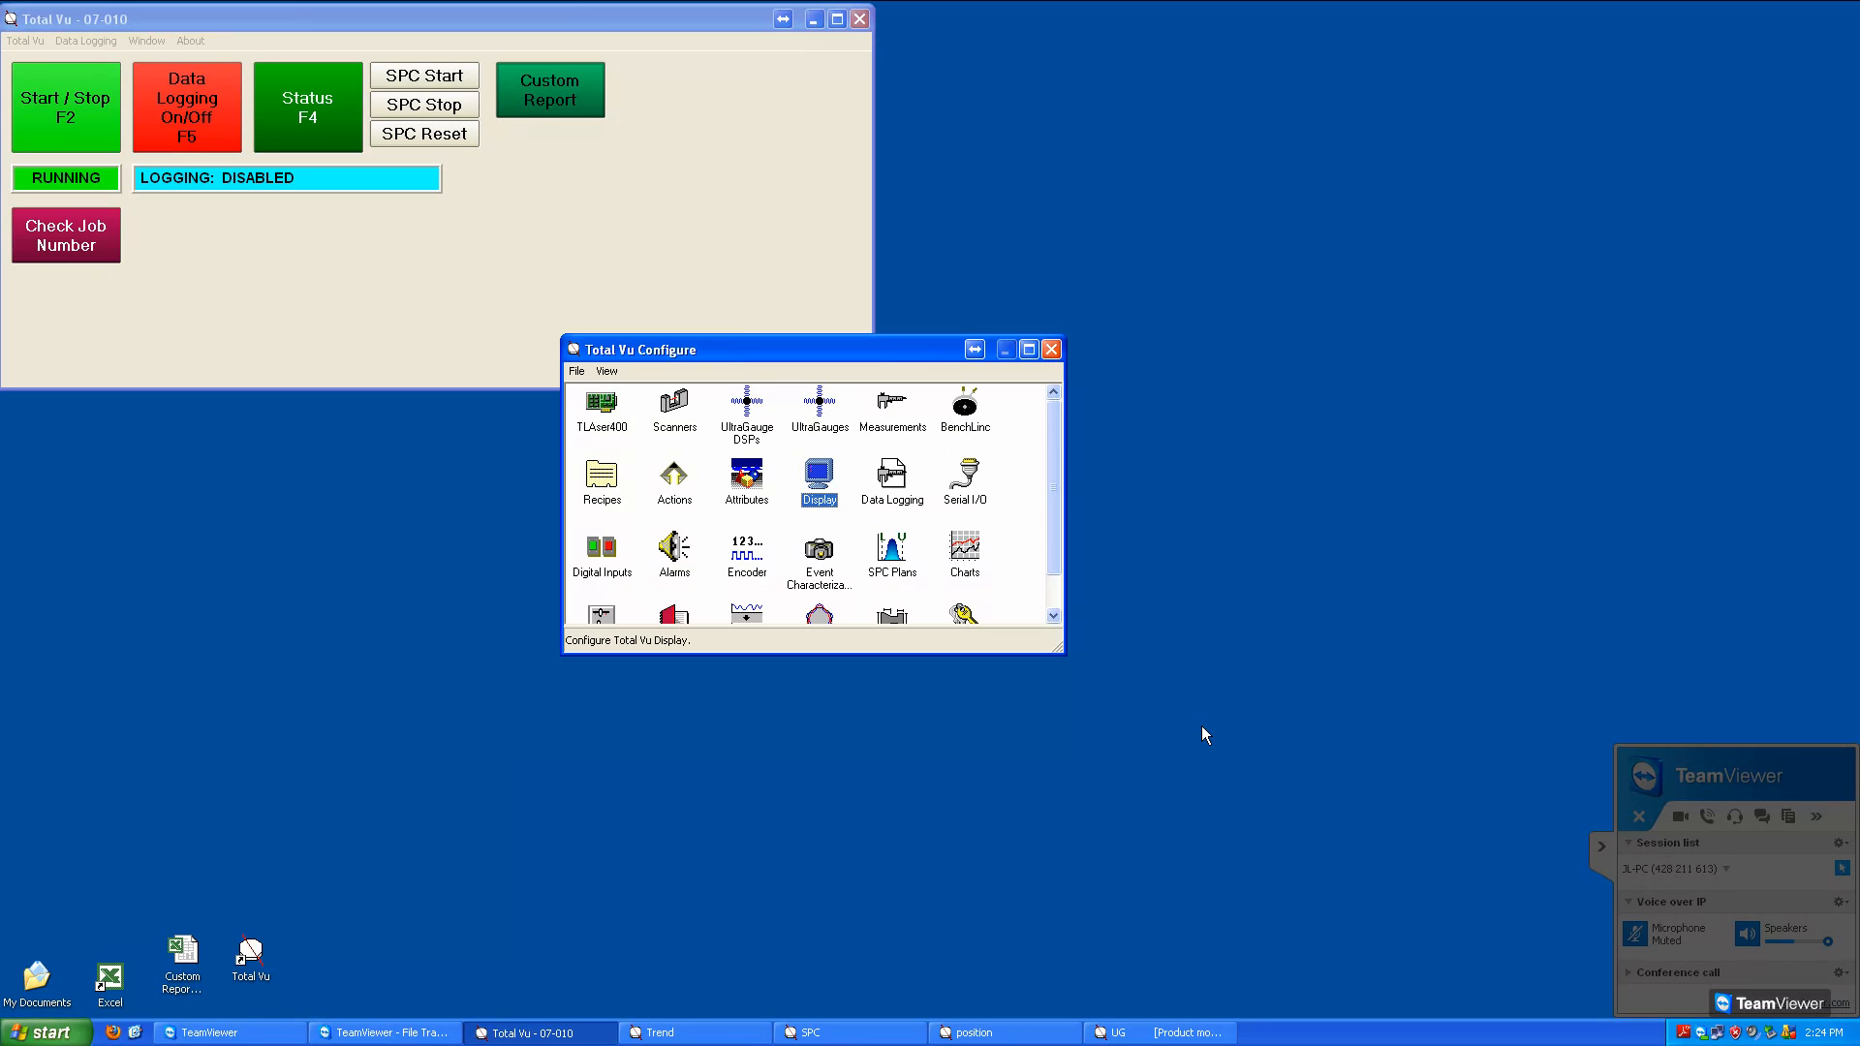
click(1052, 350)
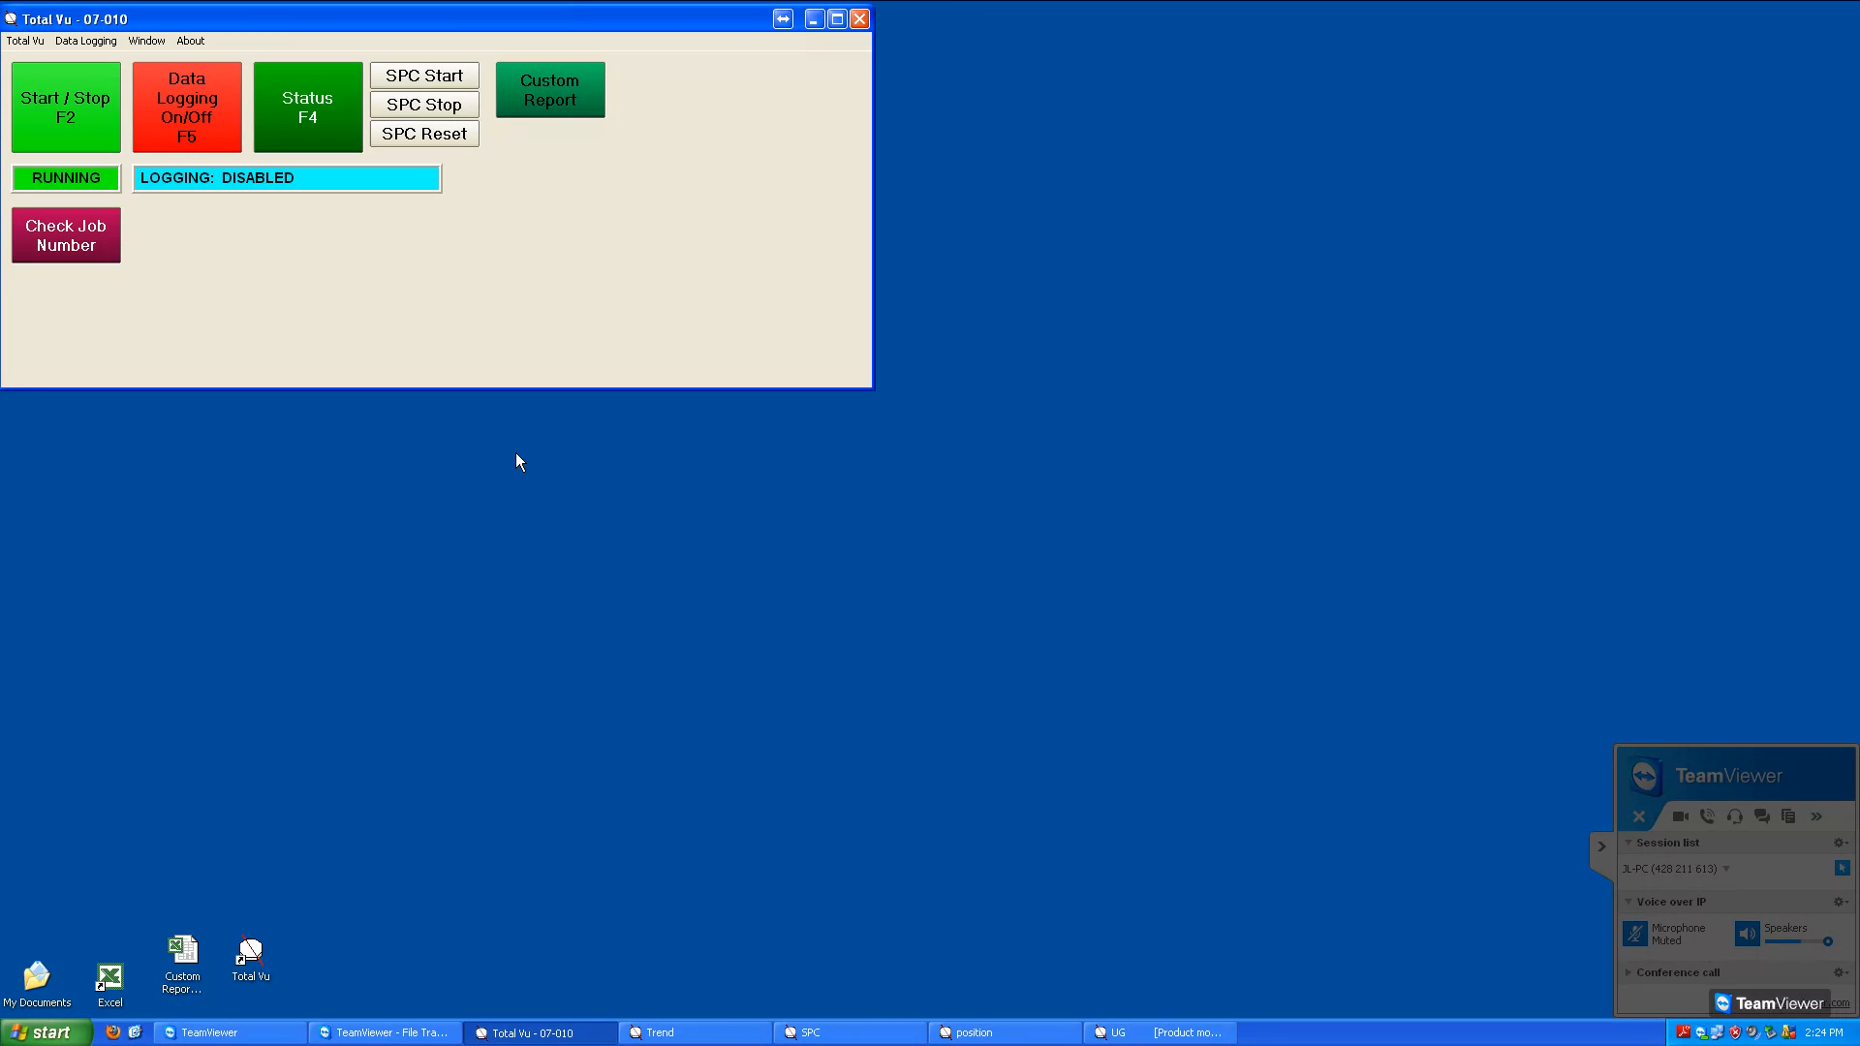
Test the Check Job Number button on the main screen and dismiss its message
click(67, 247)
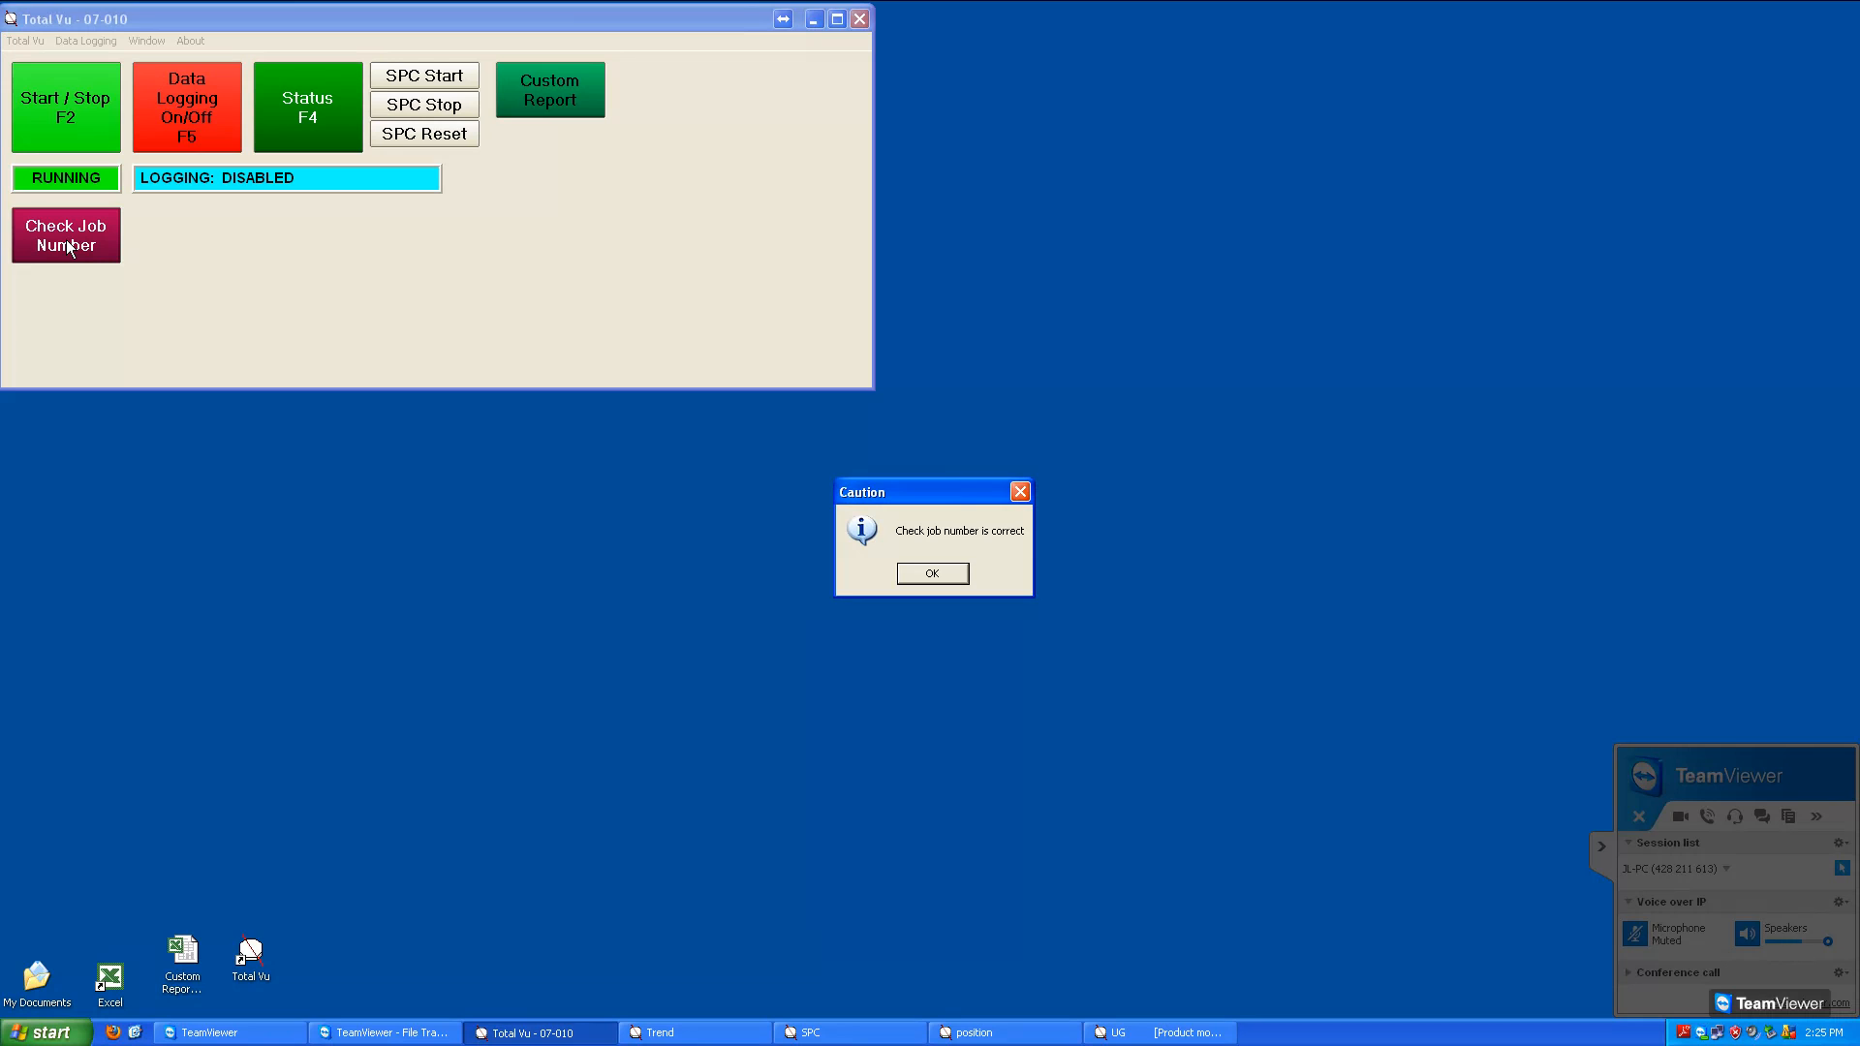
click(932, 573)
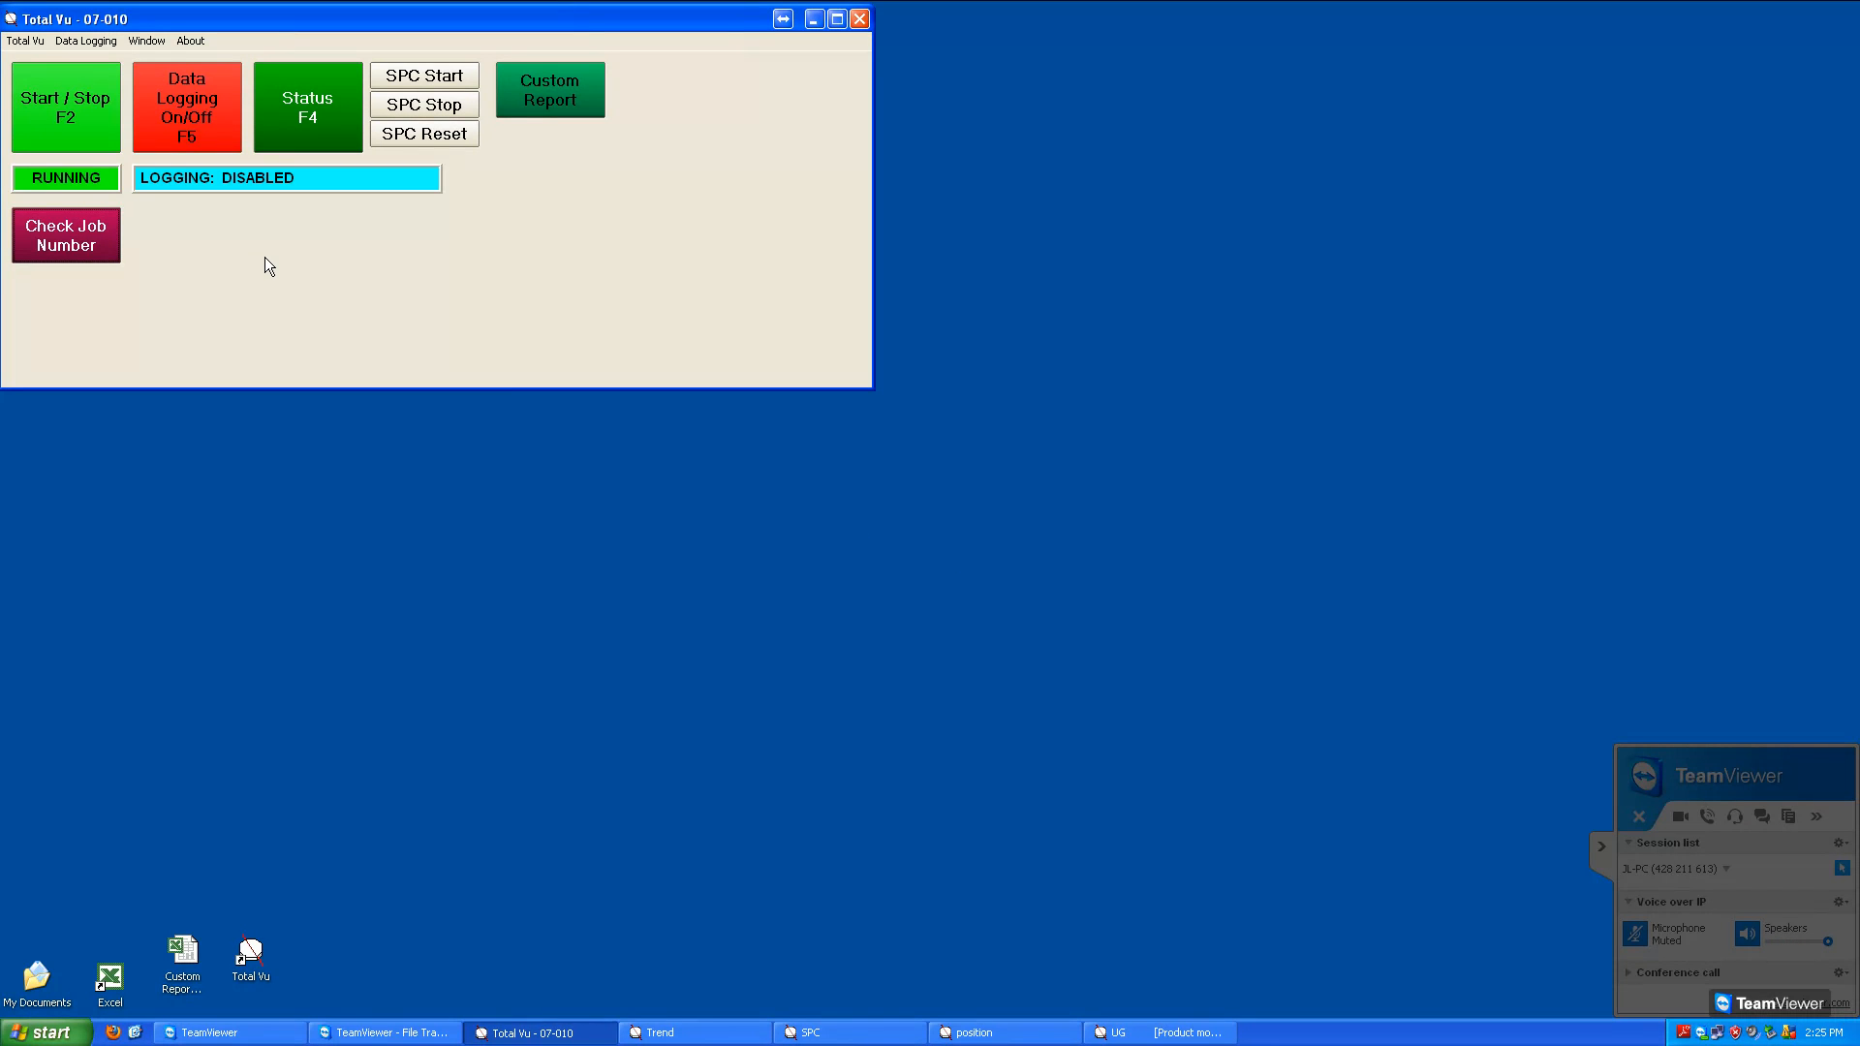
Enter configuration mode and add a new Sleep action named Sleep 1000
key(F3)
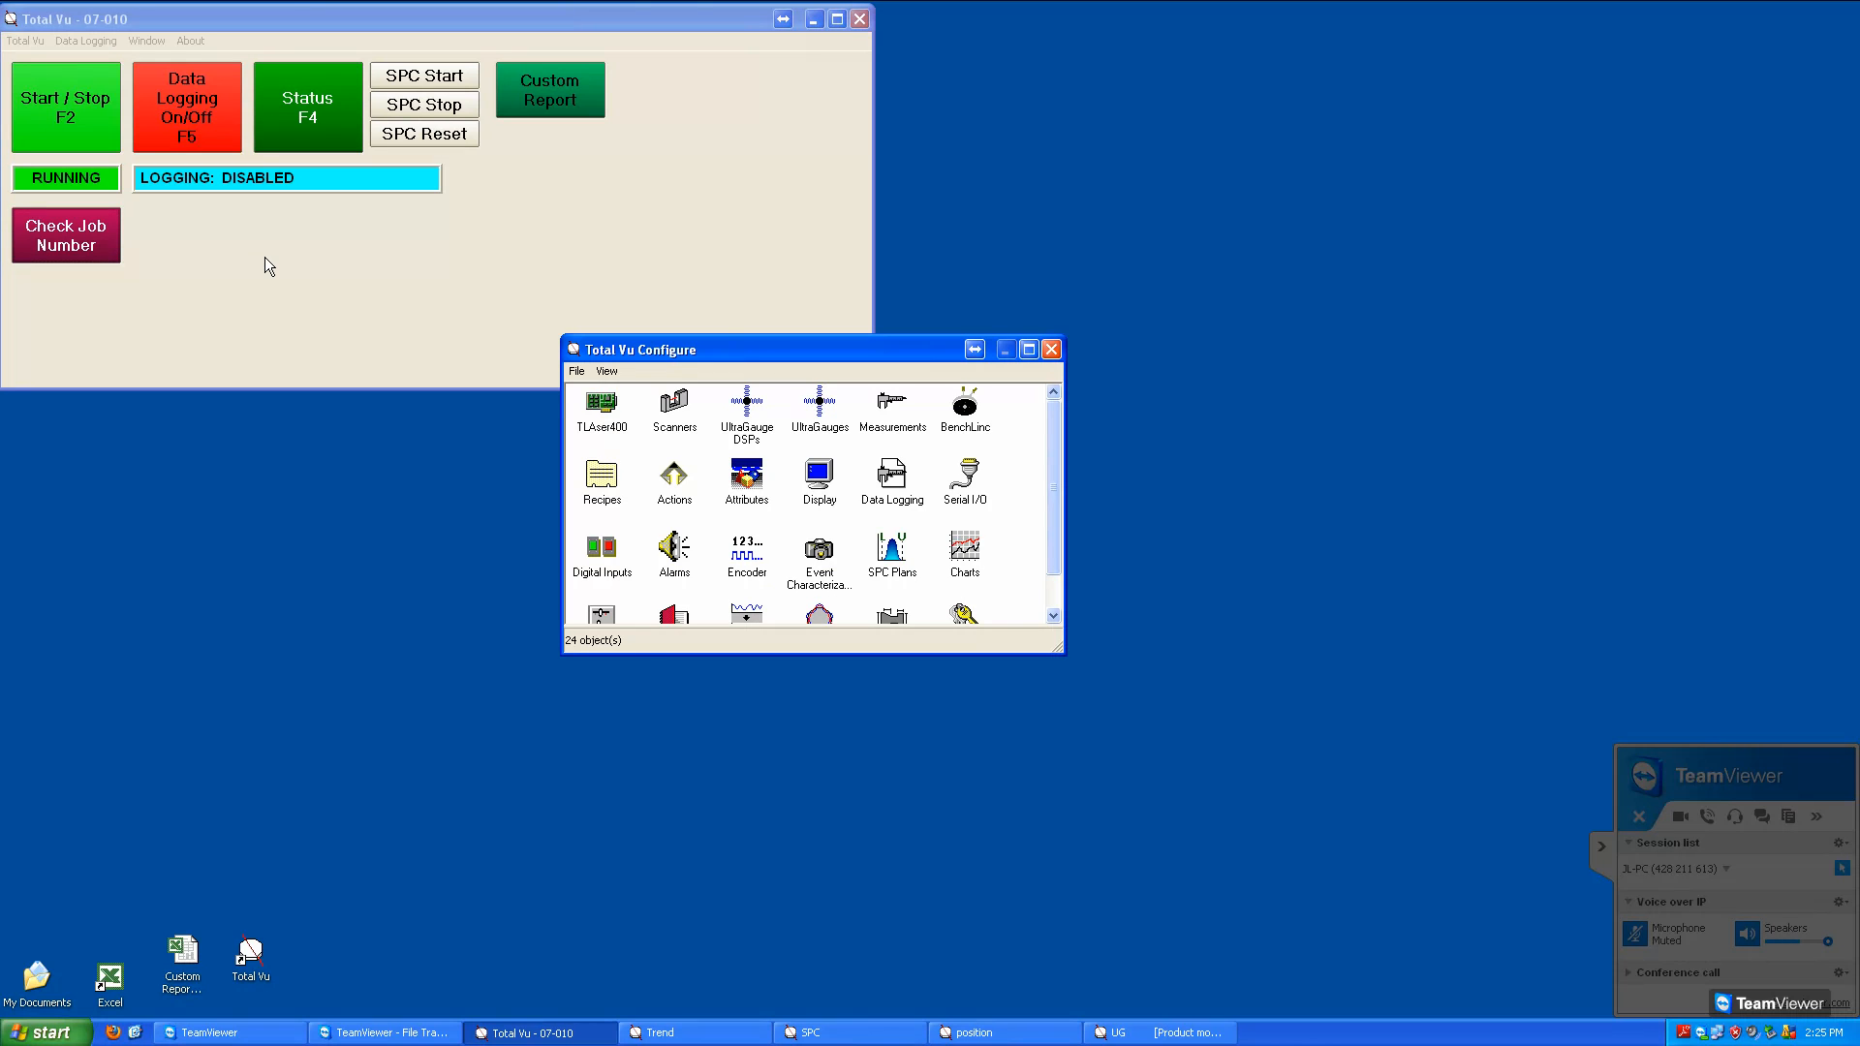
double_click(683, 496)
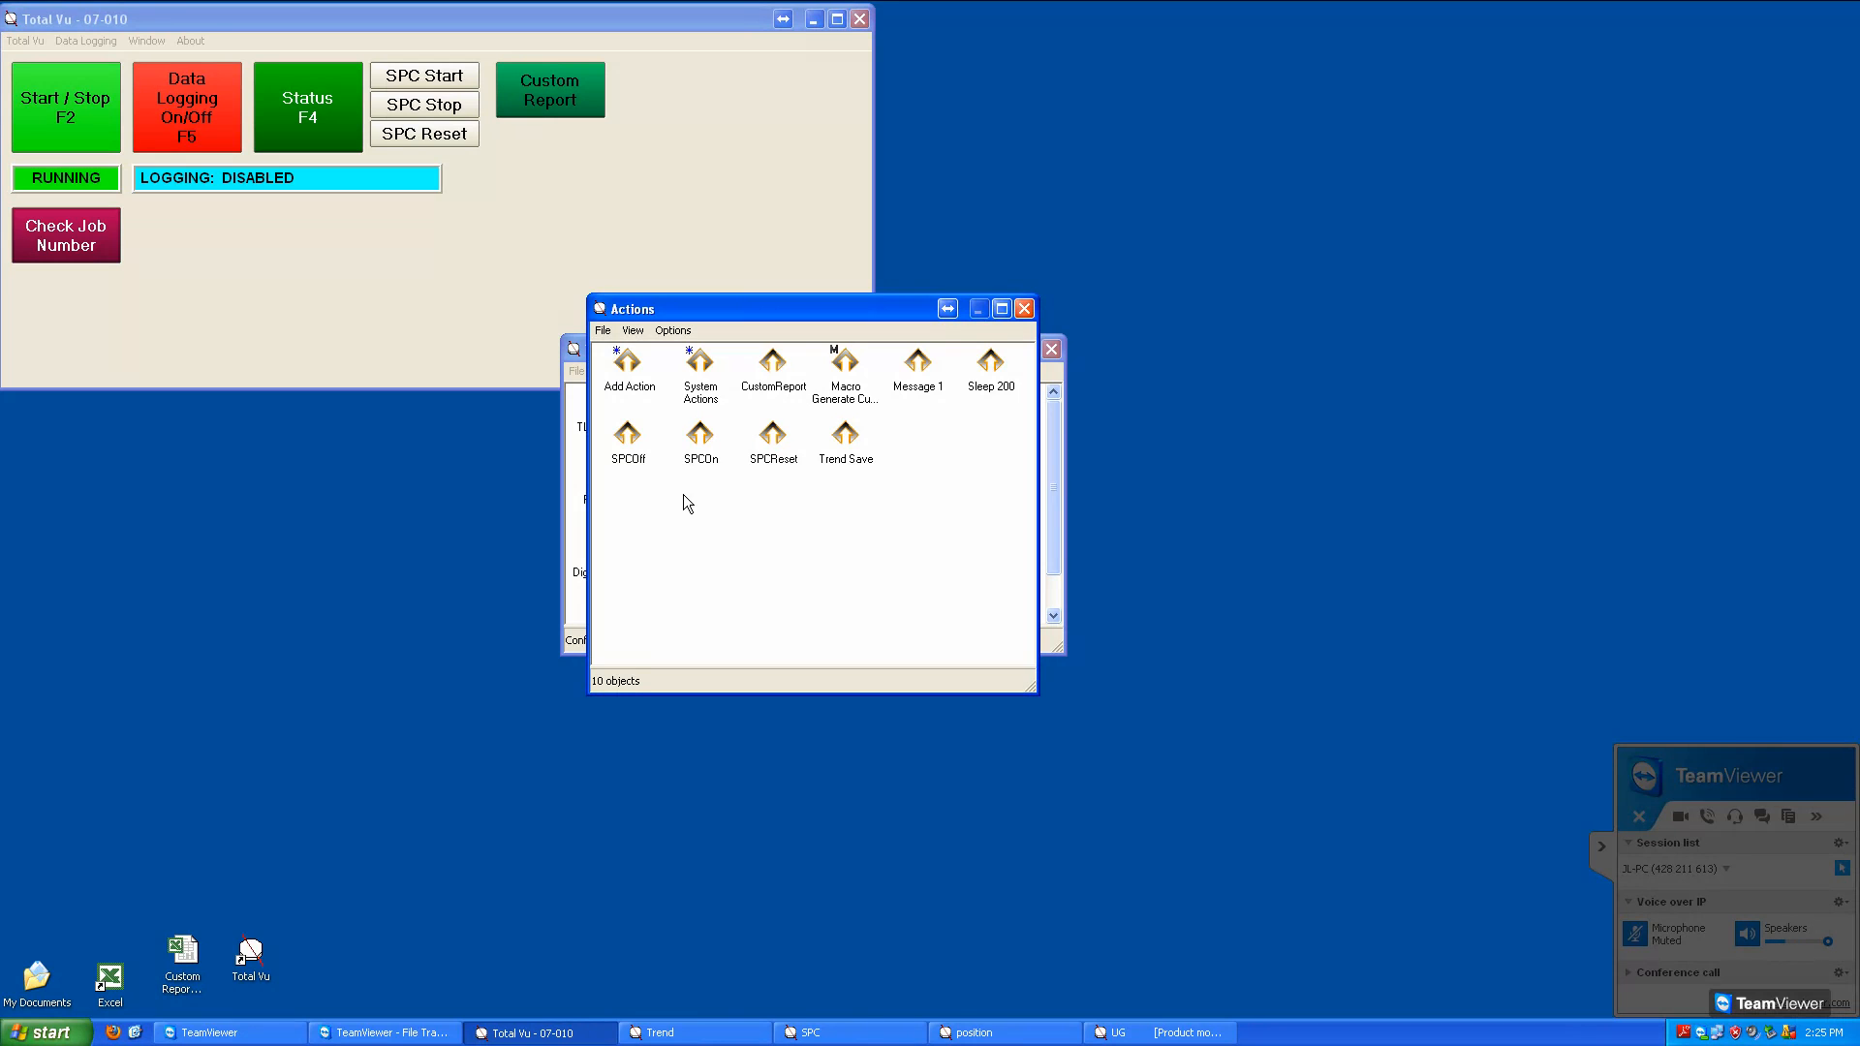
double_click(630, 373)
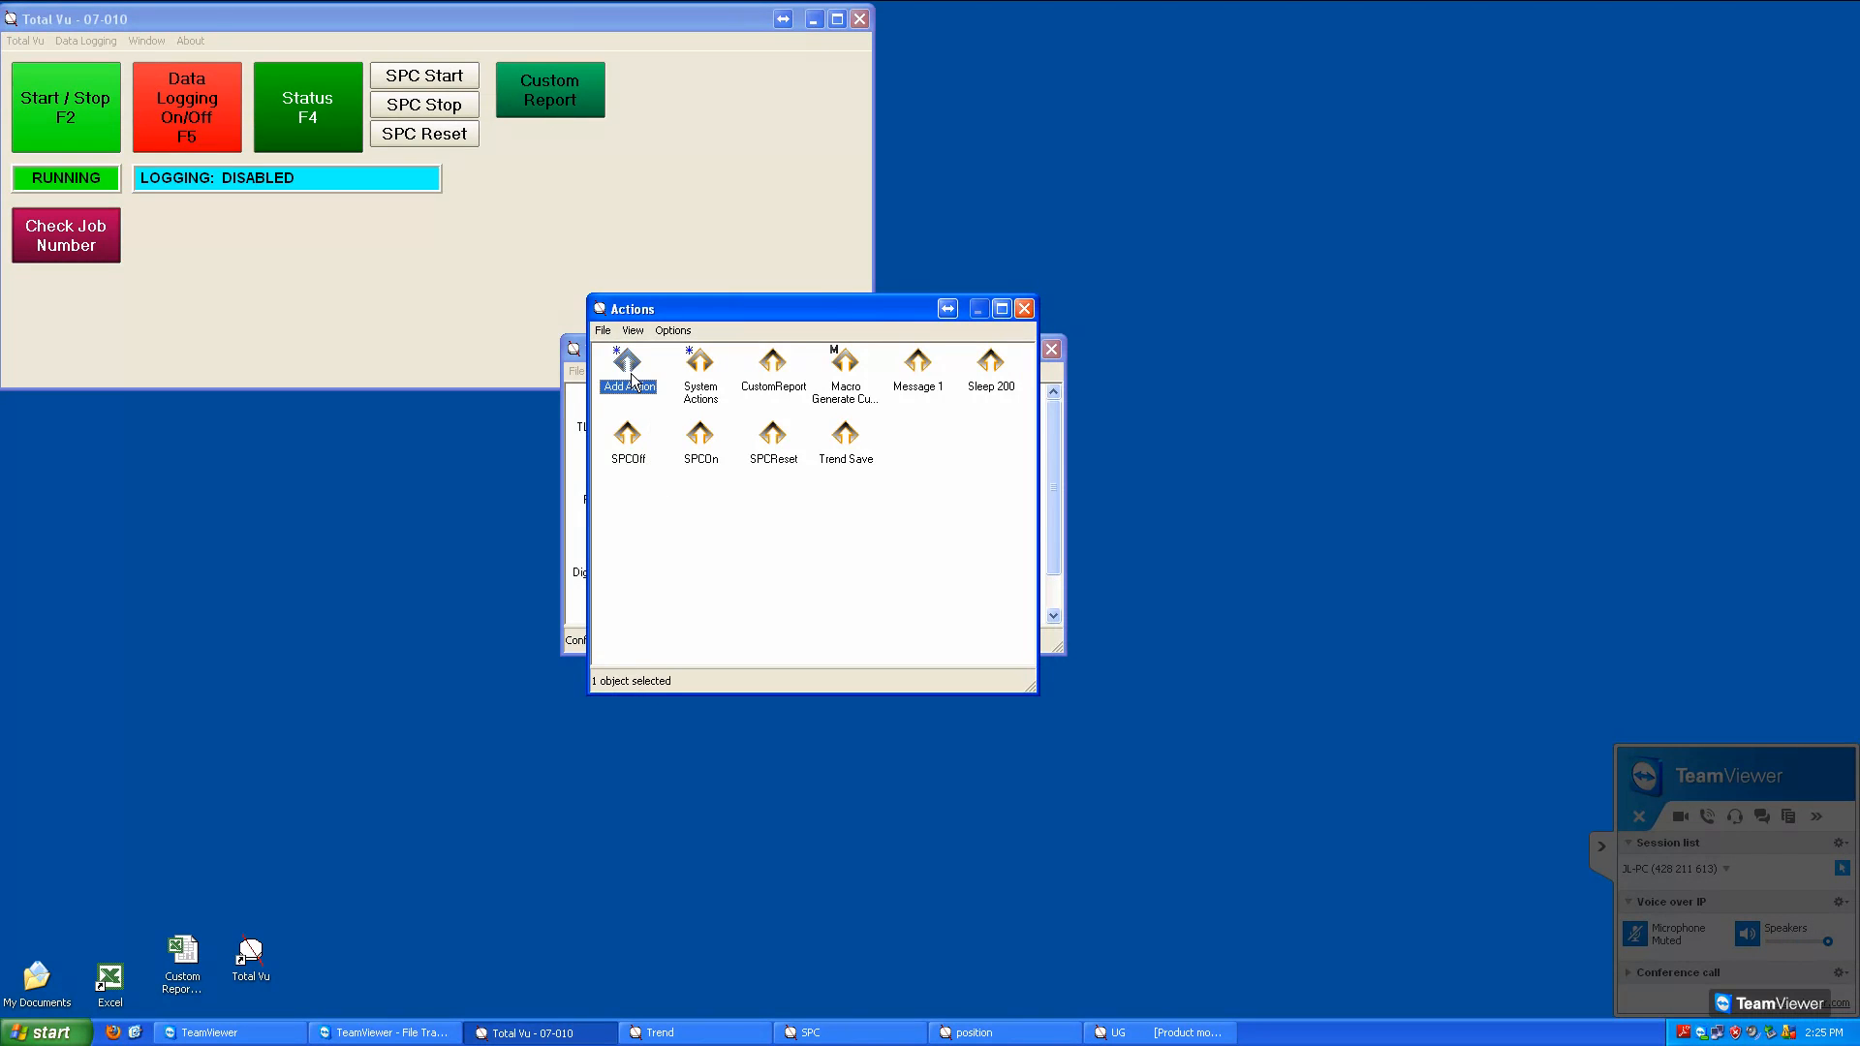
click(631, 454)
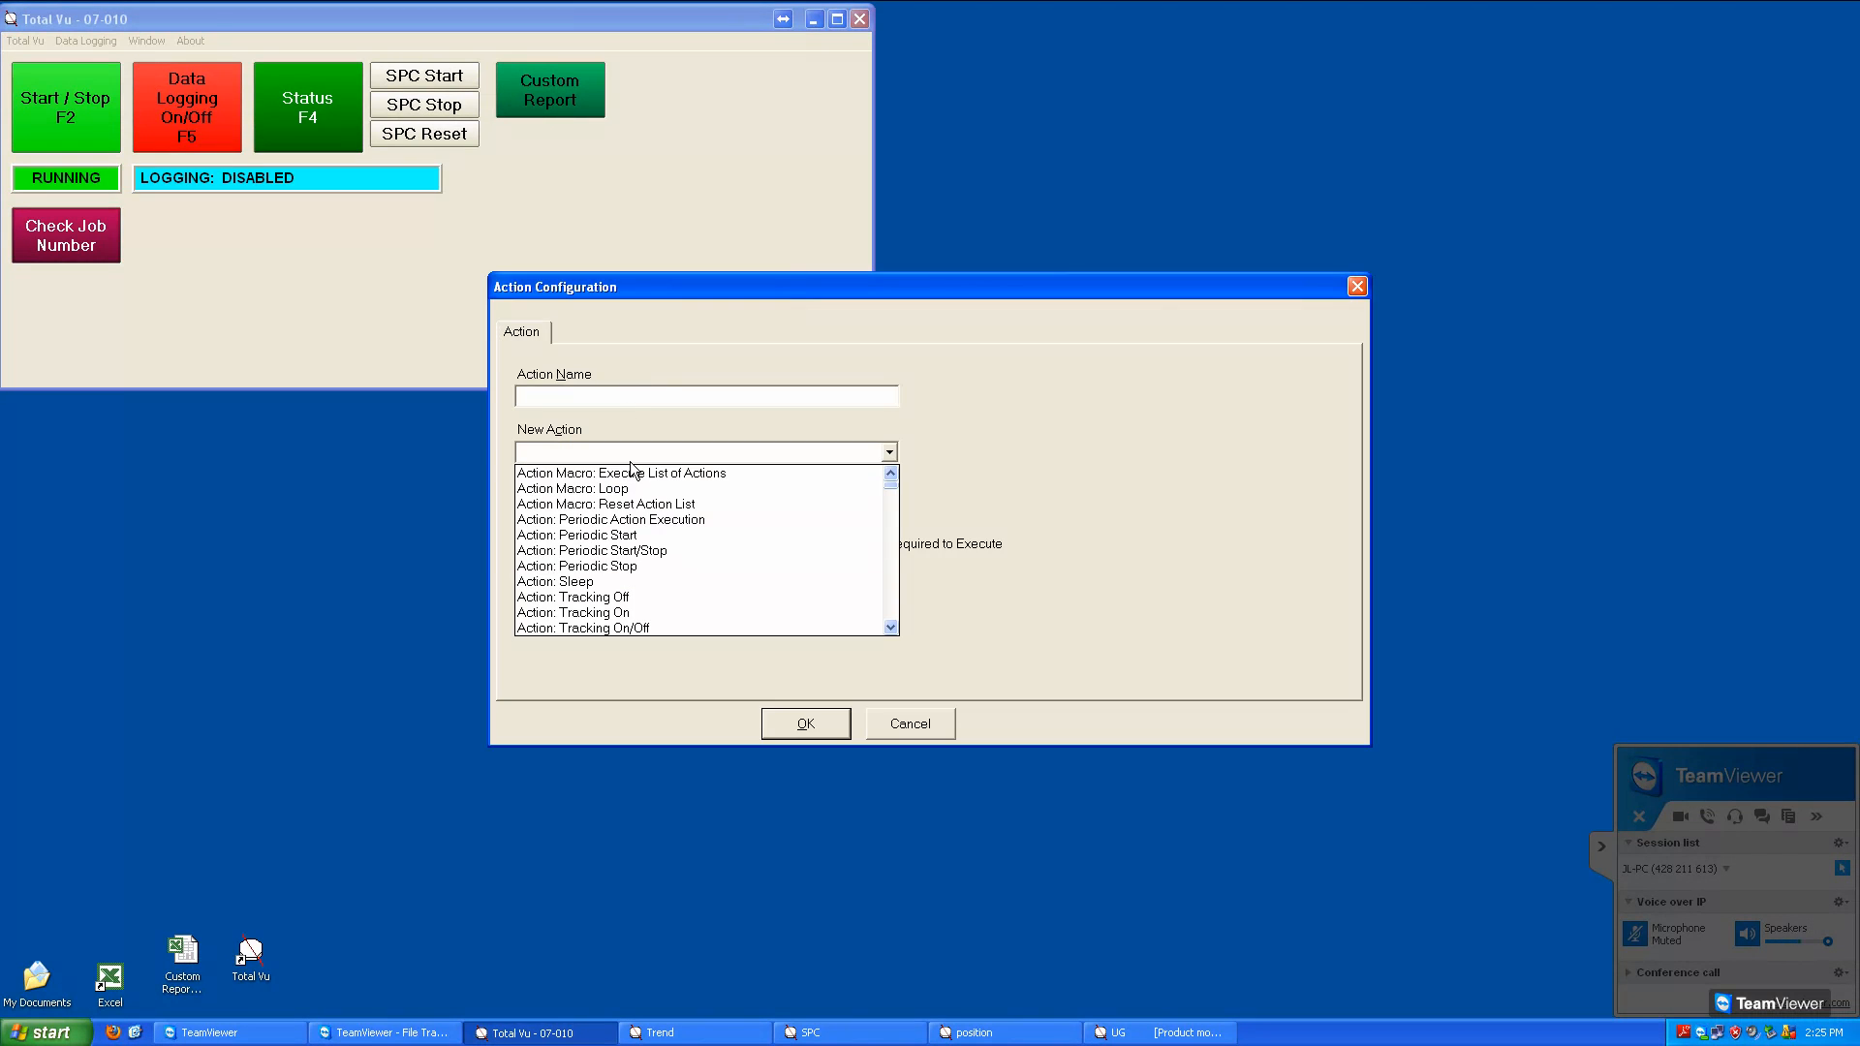
click(595, 582)
click(594, 401)
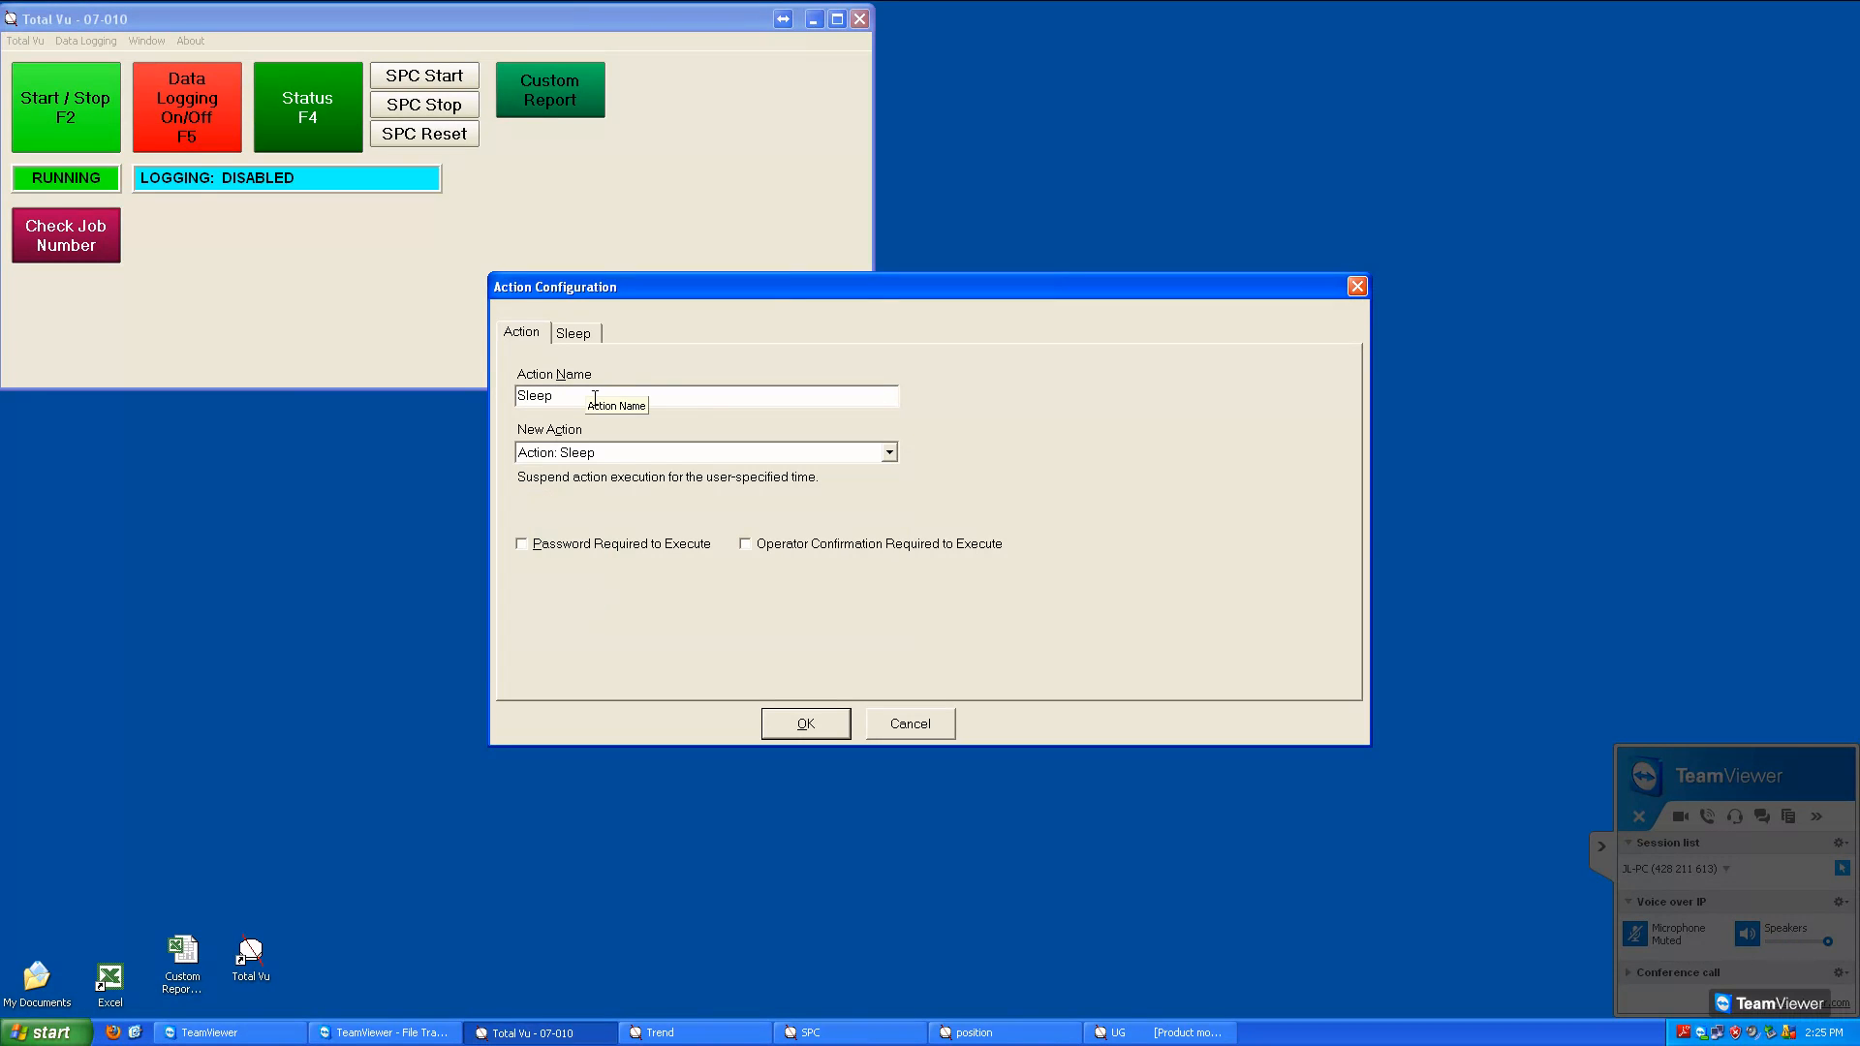
text(000)
Set the Sleep 1000 action's sleep time to 1000 milliseconds and save the action
click(580, 337)
double_click(564, 422)
text(1000)
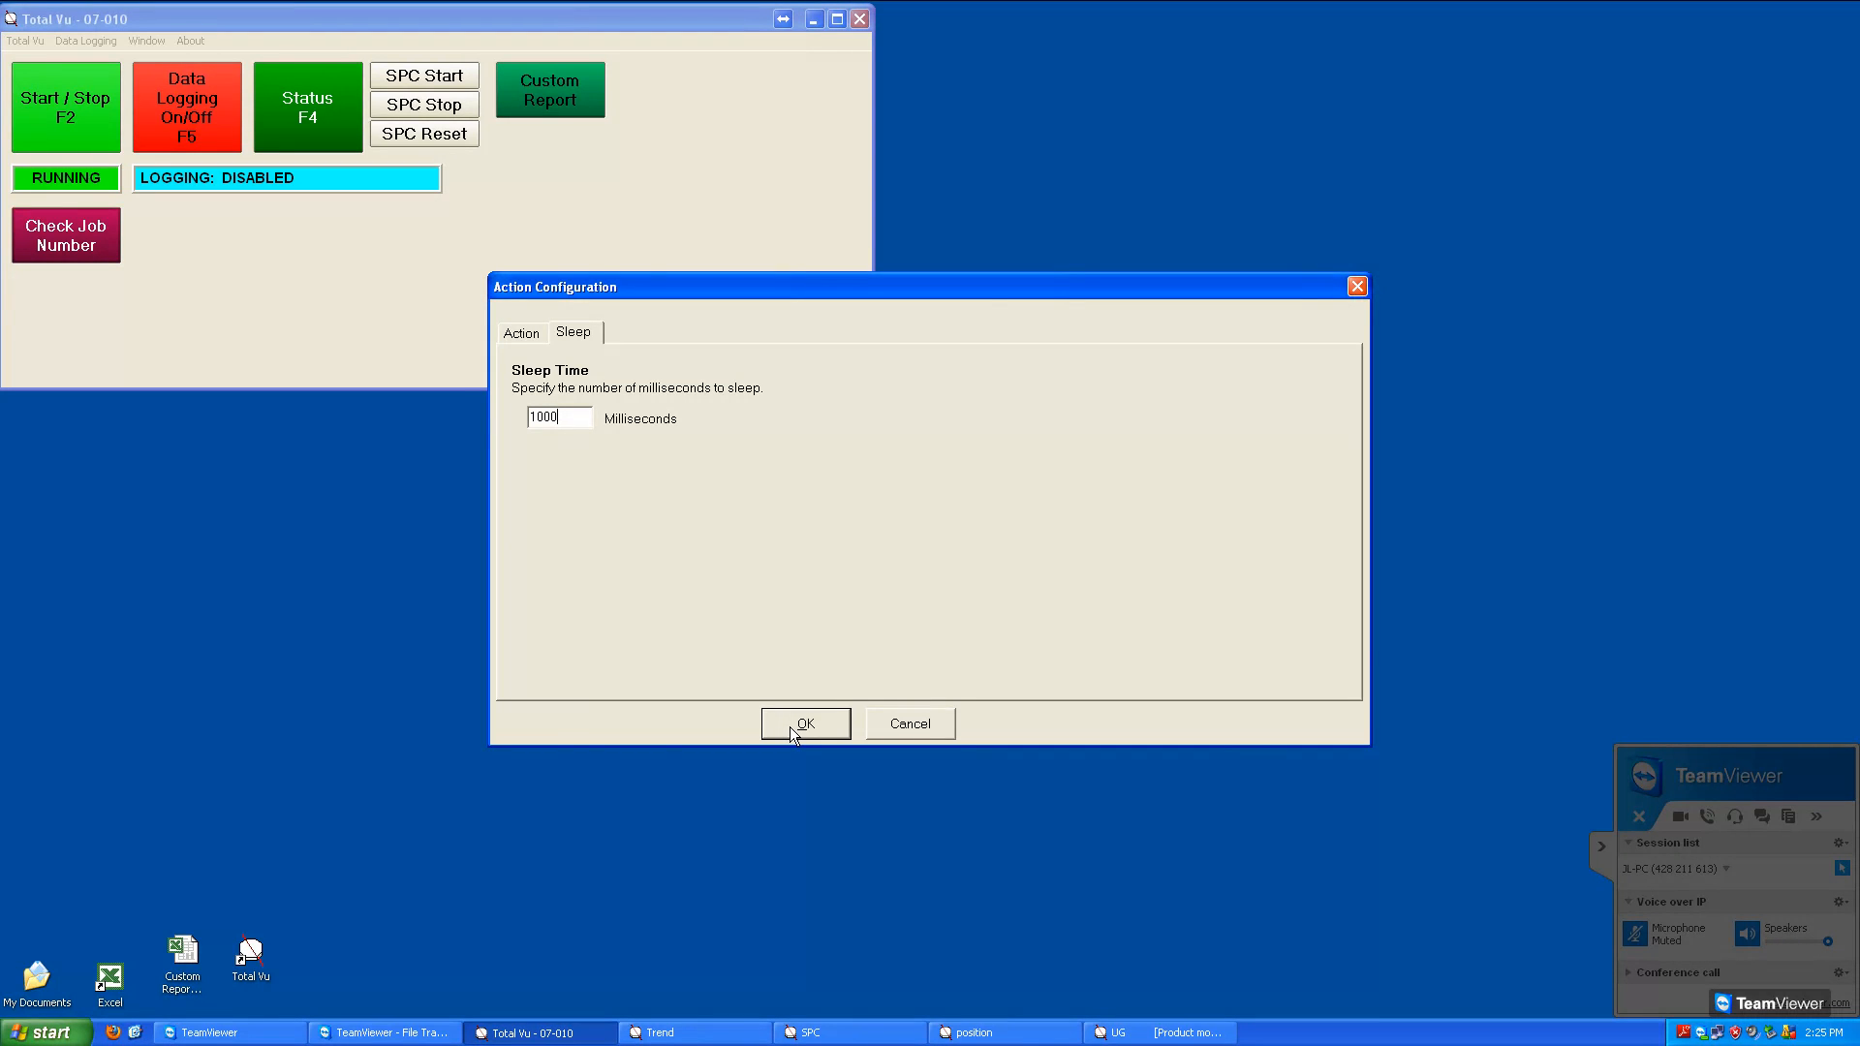
click(790, 725)
Add a new Total Vu: Show Message action named Message 2
double_click(635, 364)
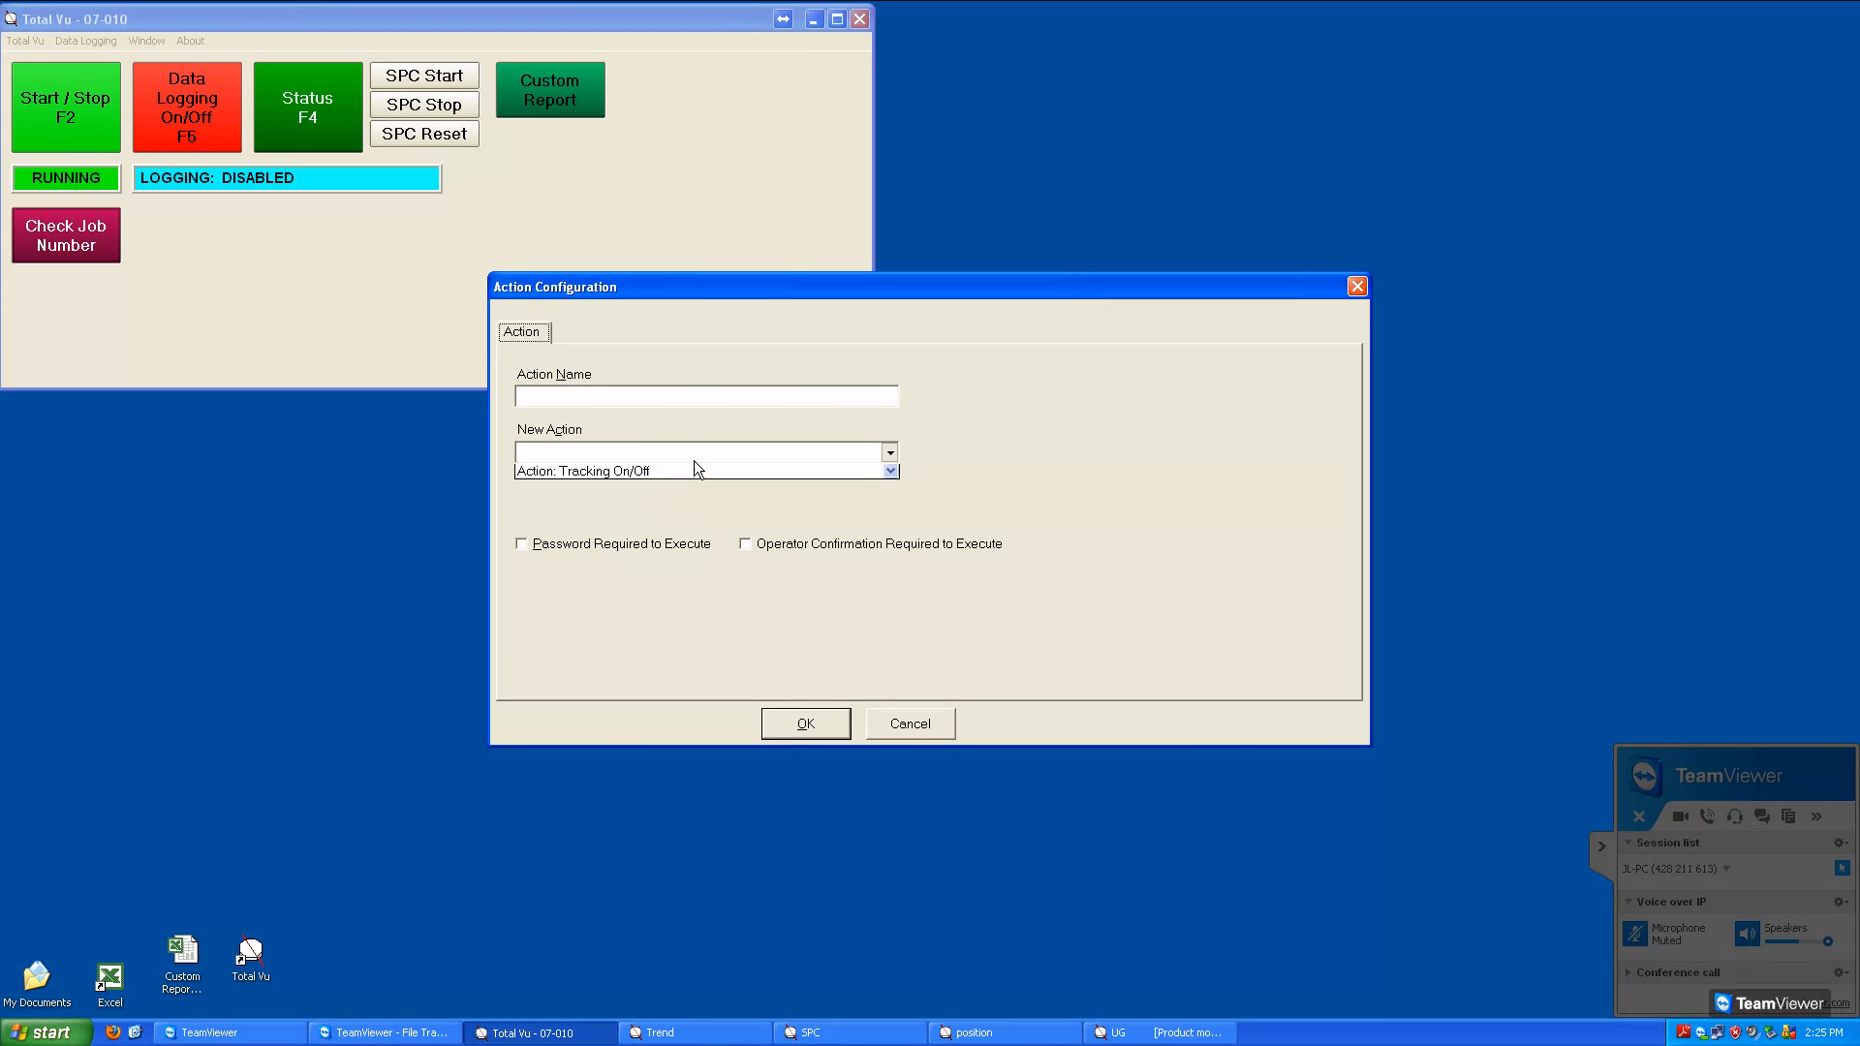
click(694, 461)
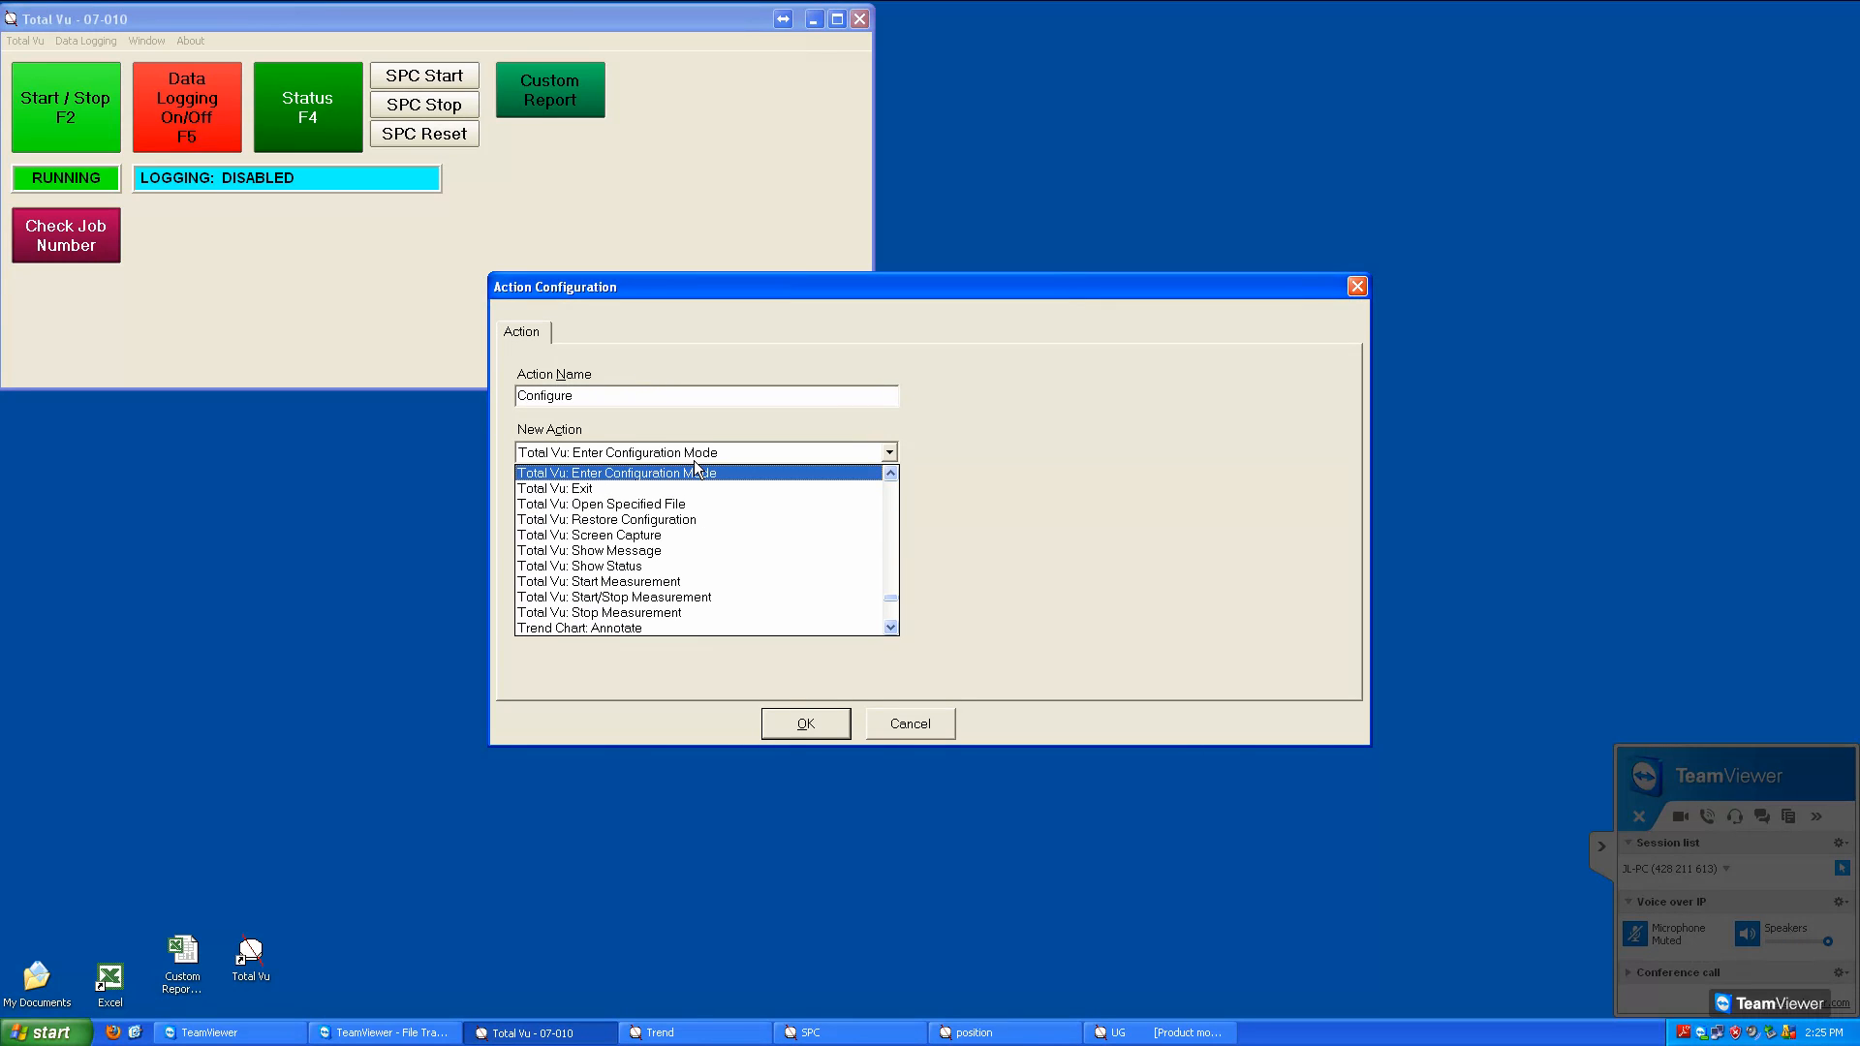
click(644, 551)
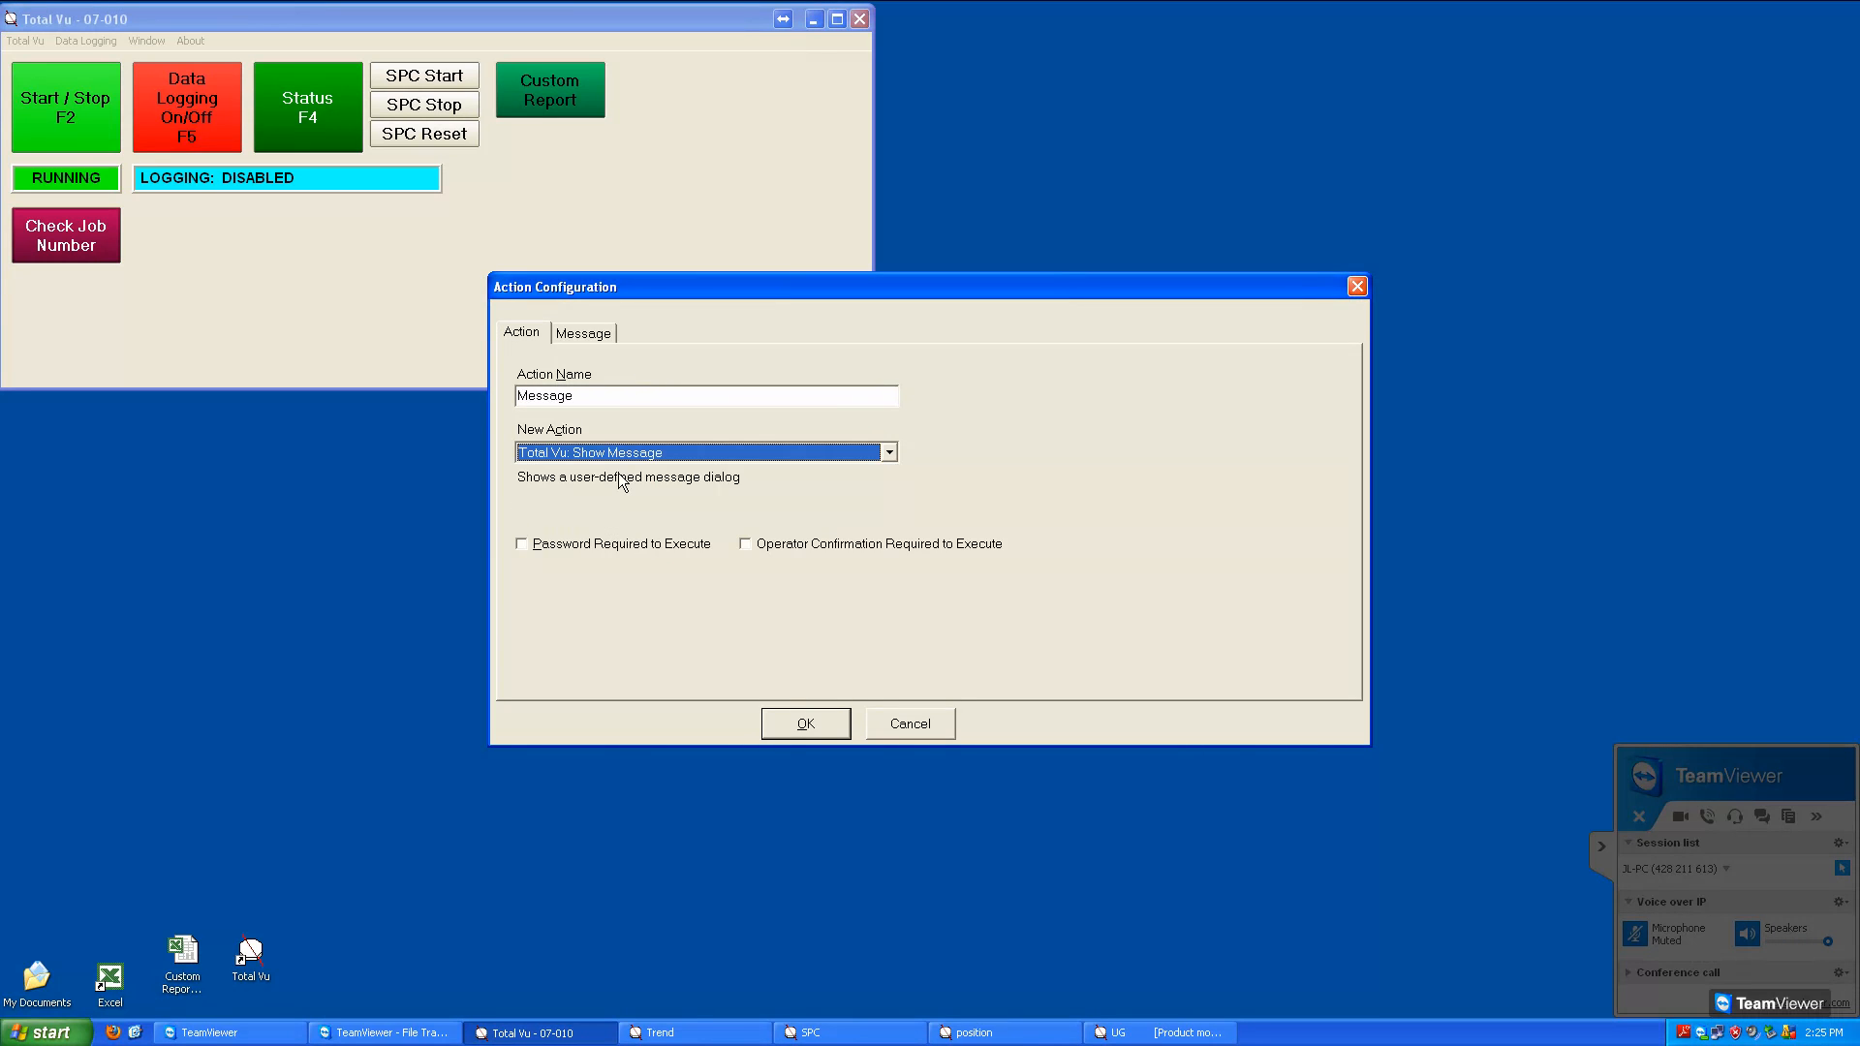
click(601, 406)
text(2)
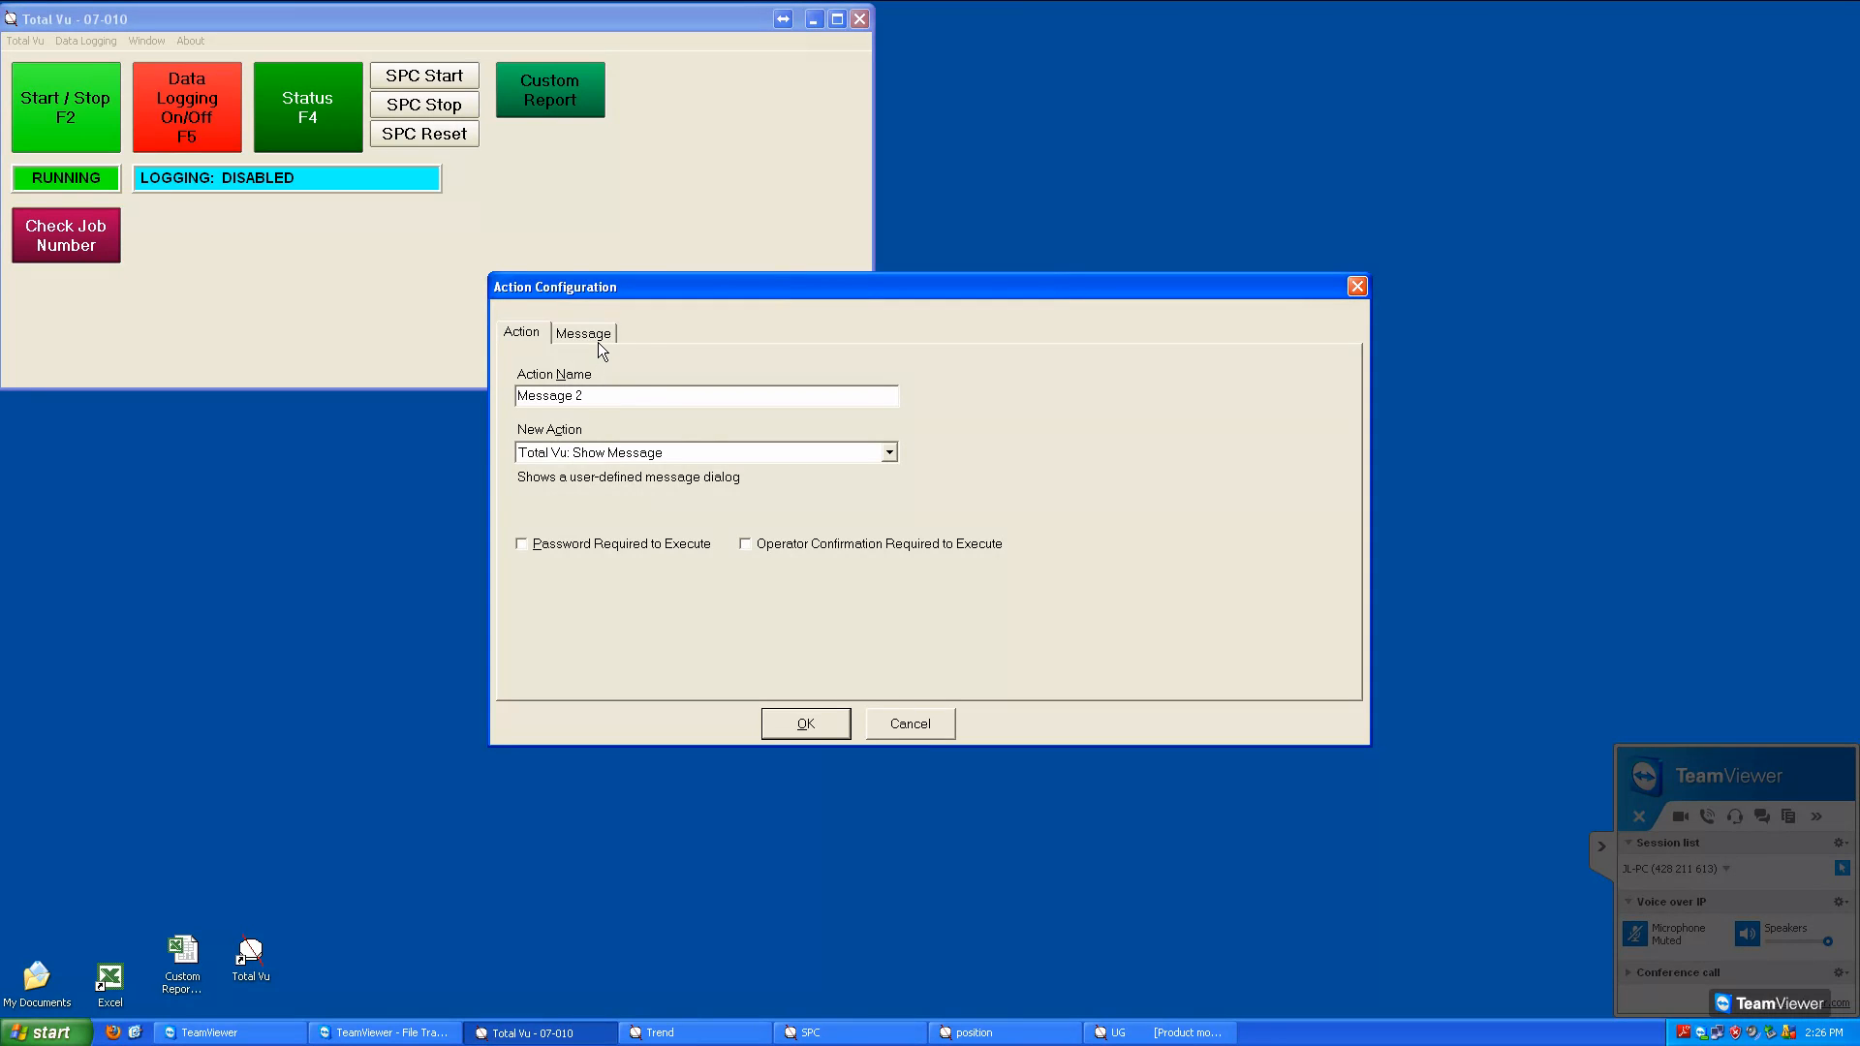
Give Message 2 the window caption "Watch Out!" and the message text "Now you've done it", and save the action
click(597, 342)
click(612, 424)
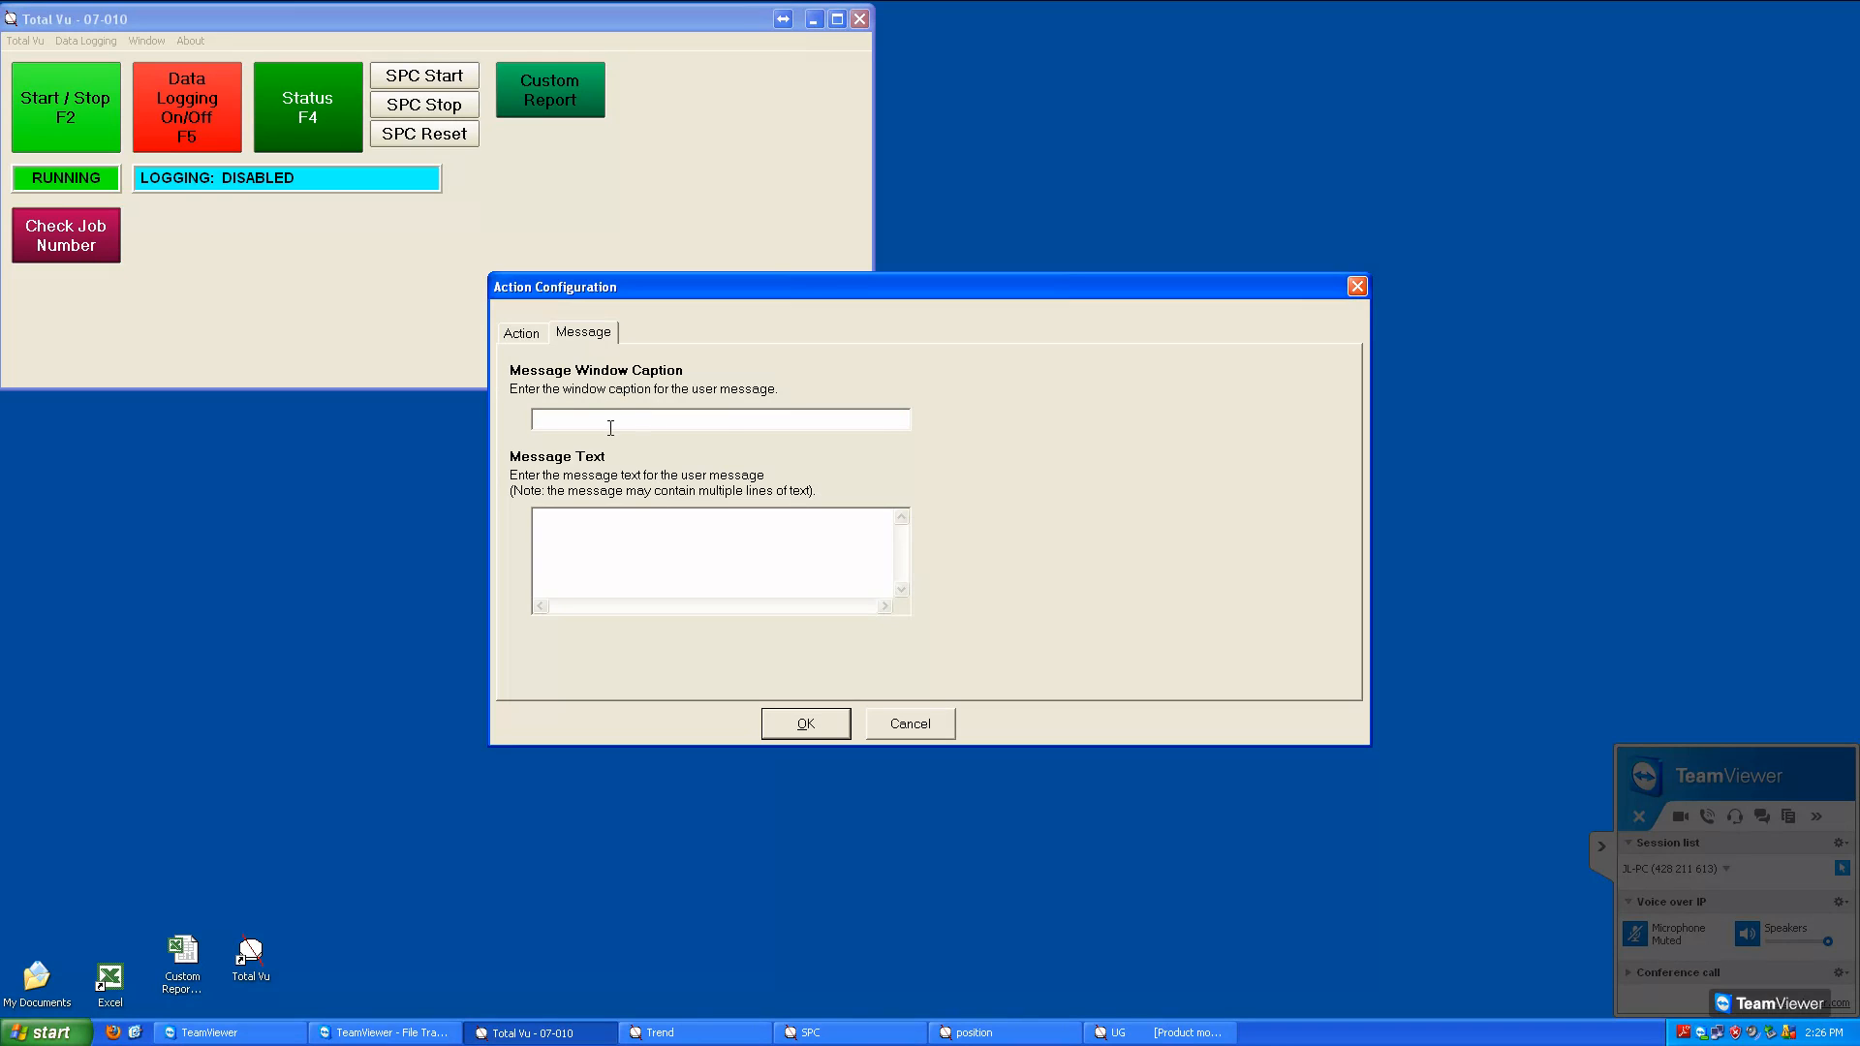
text(Watch OutNow you've done i)
click(799, 729)
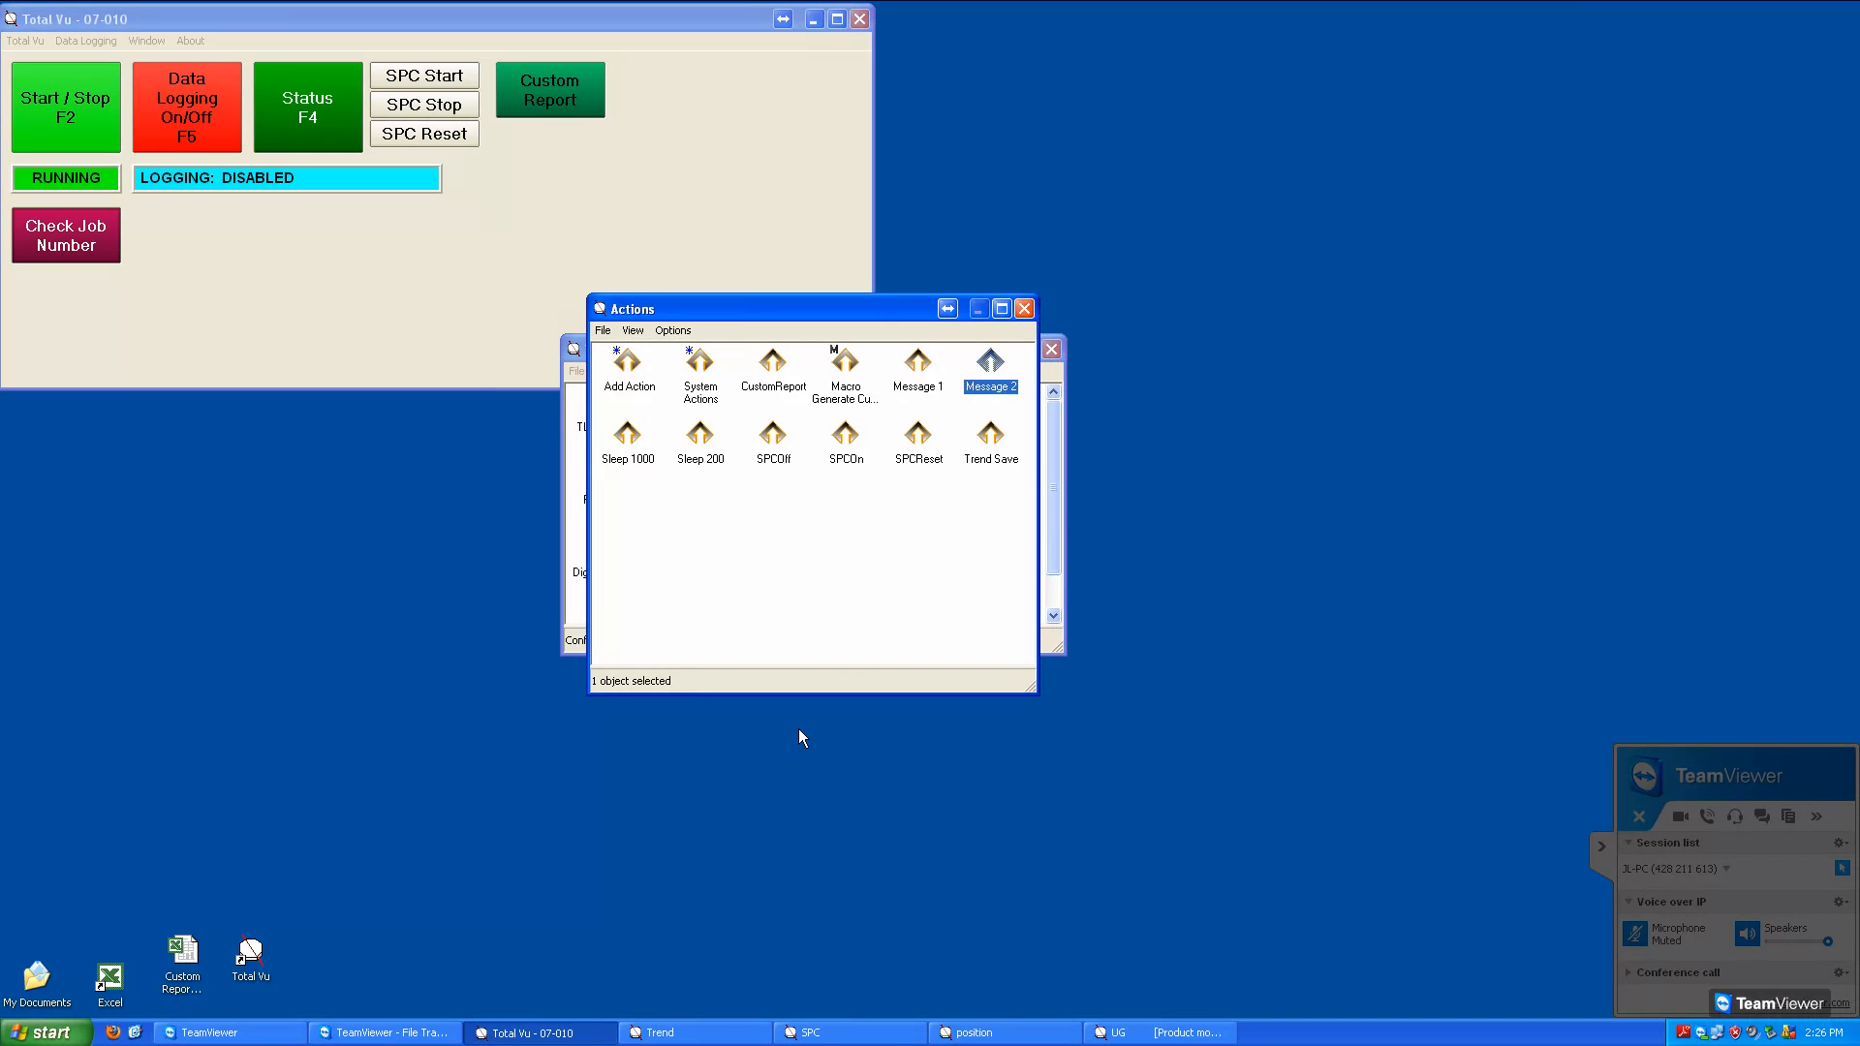
Add a new Action Macro: Execute List of Actions named Macro Messages 1 and 2
click(638, 378)
double_click(639, 382)
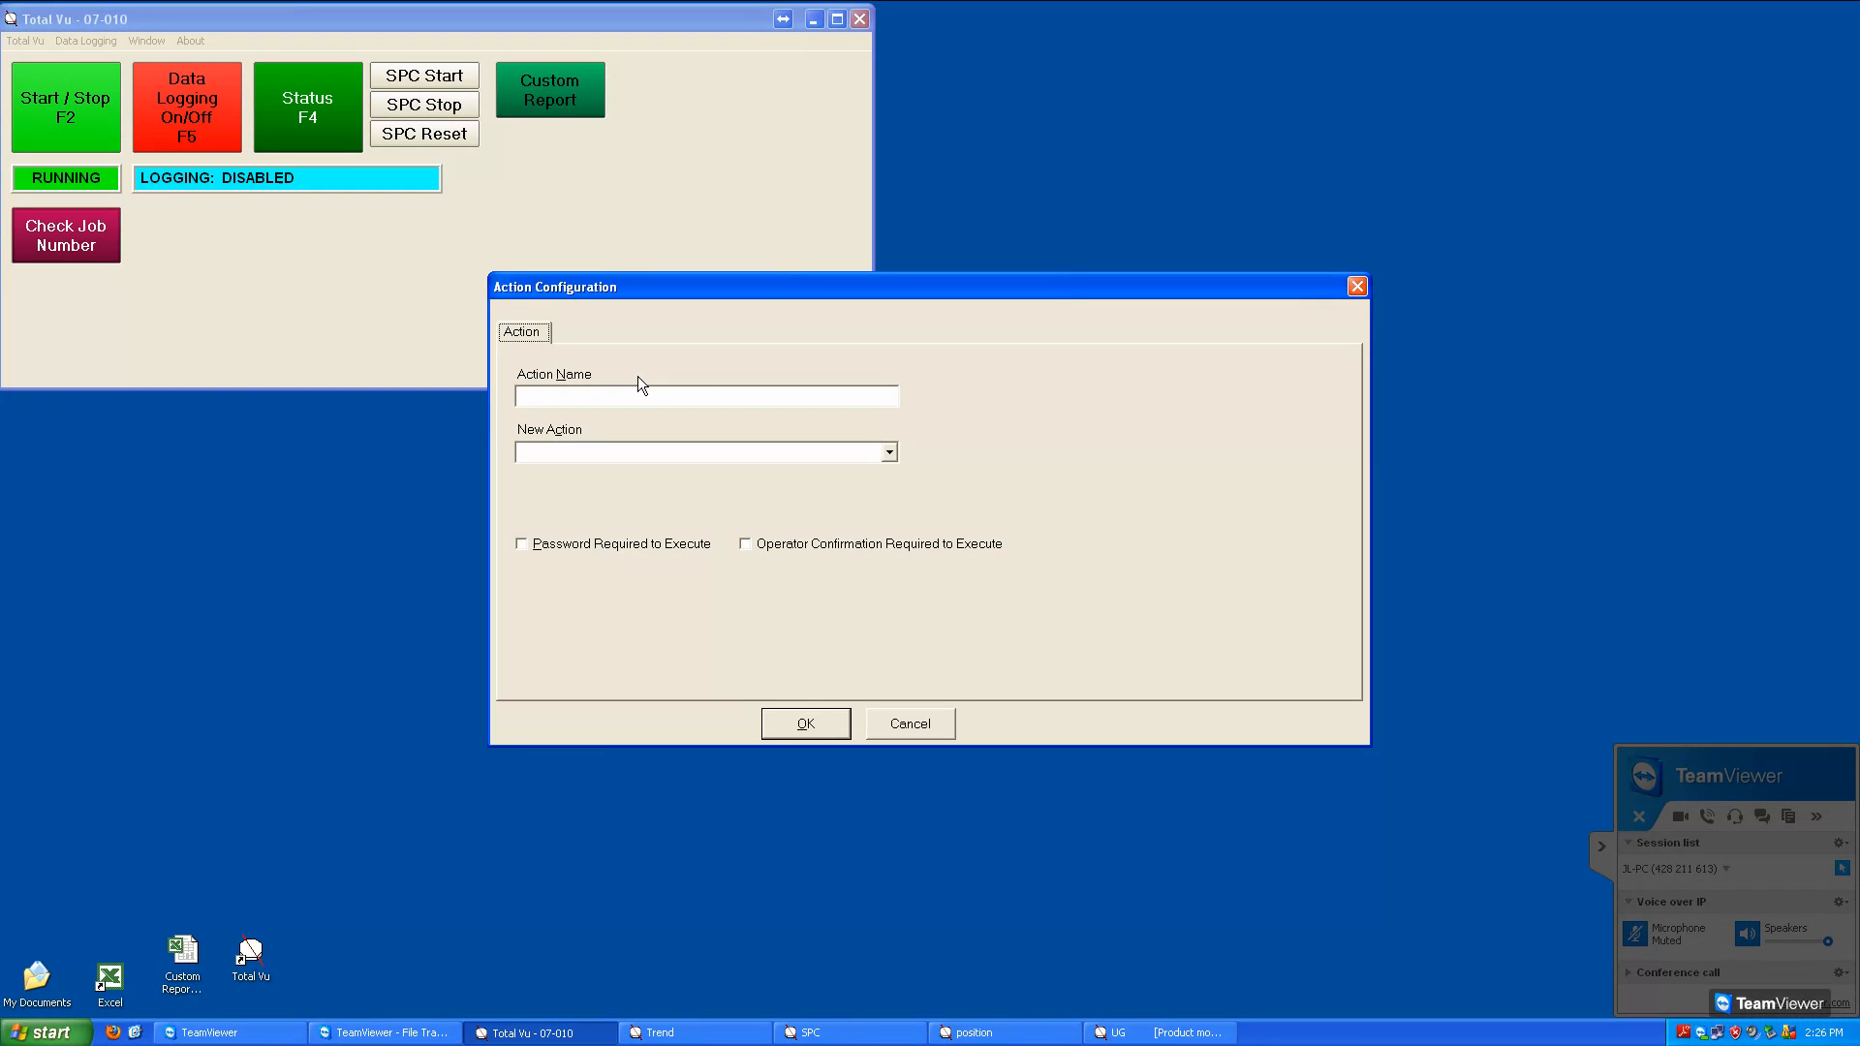
click(602, 458)
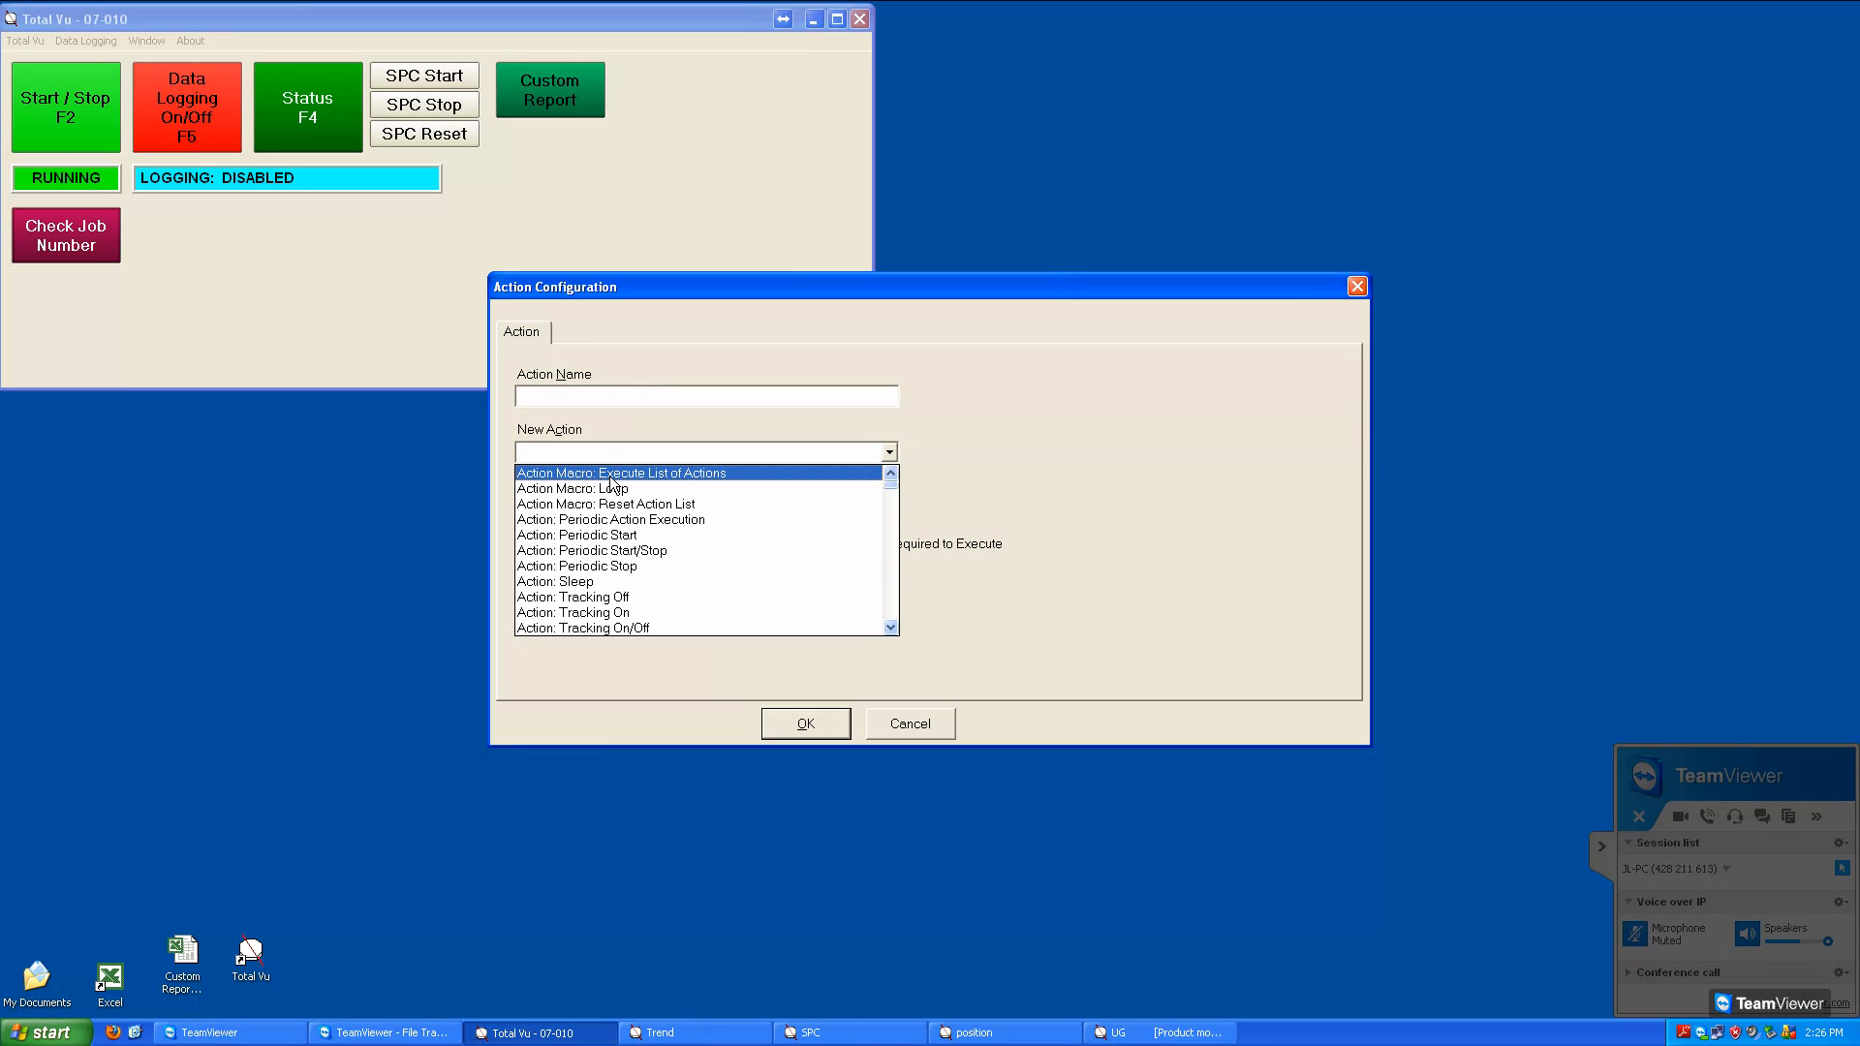
click(620, 474)
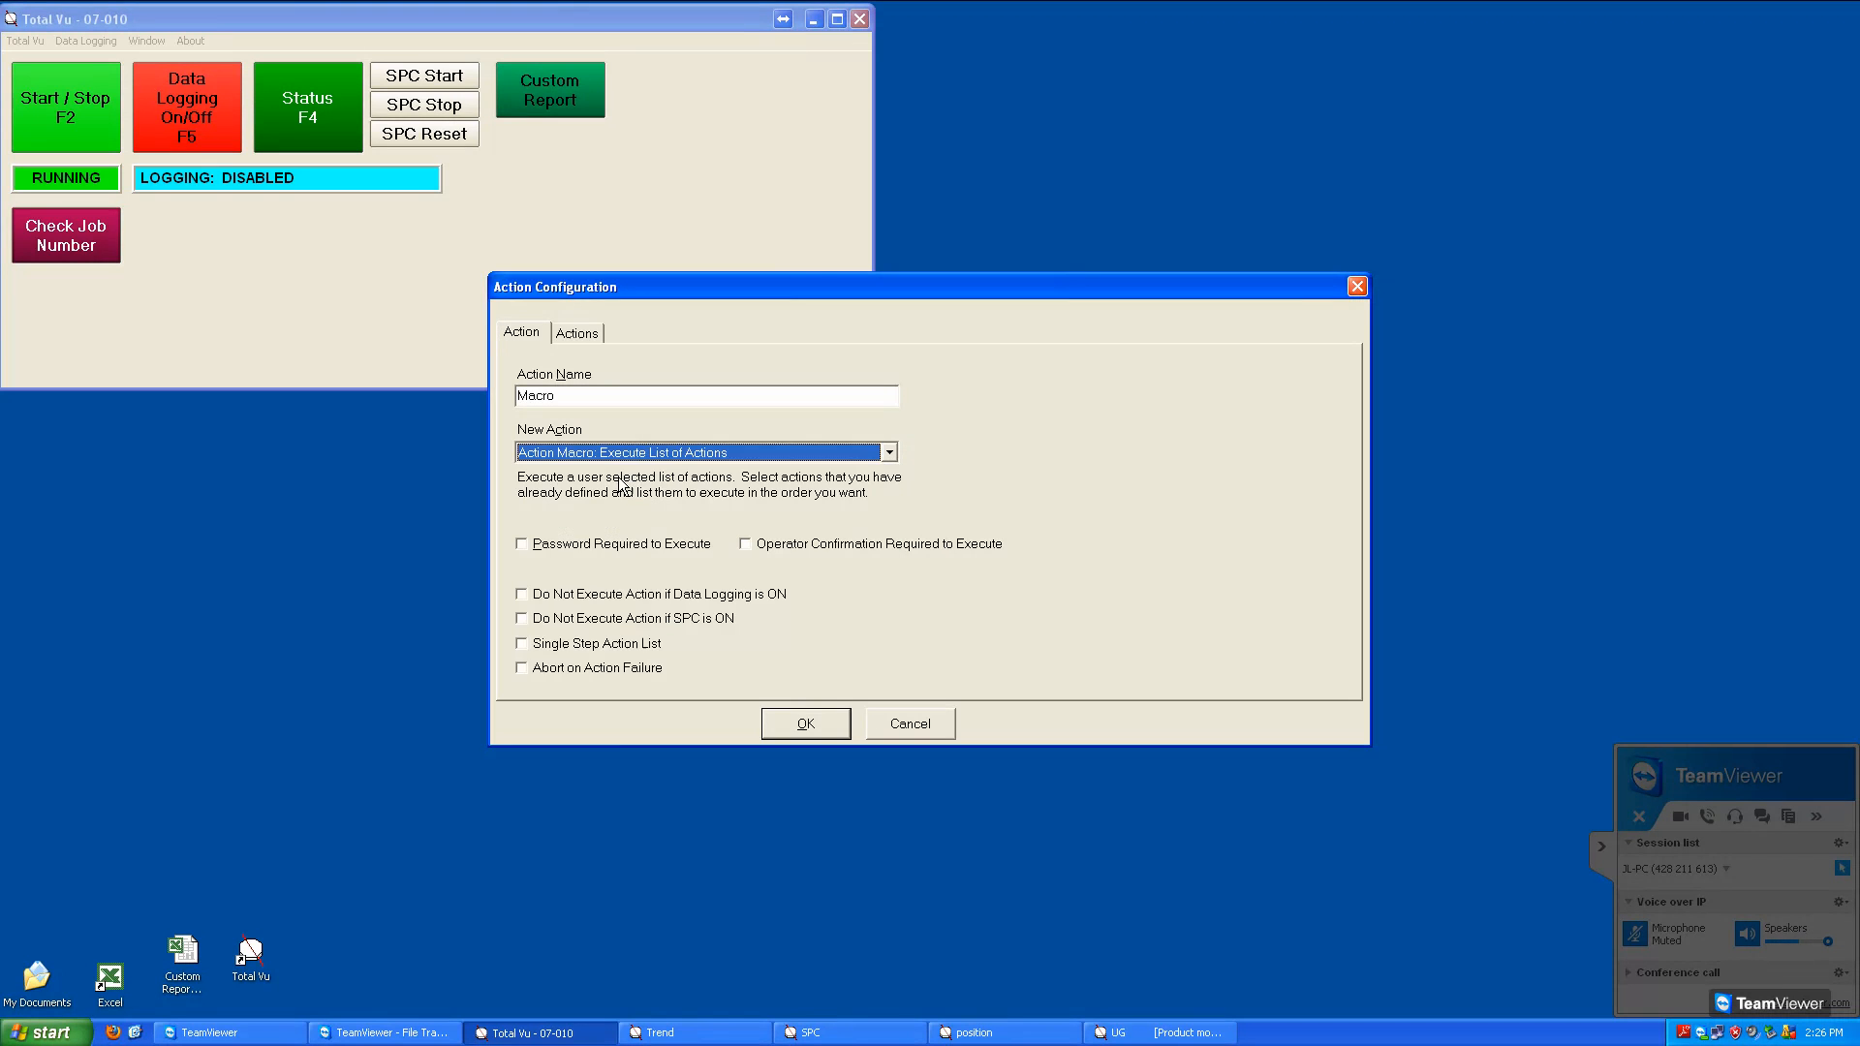
click(621, 401)
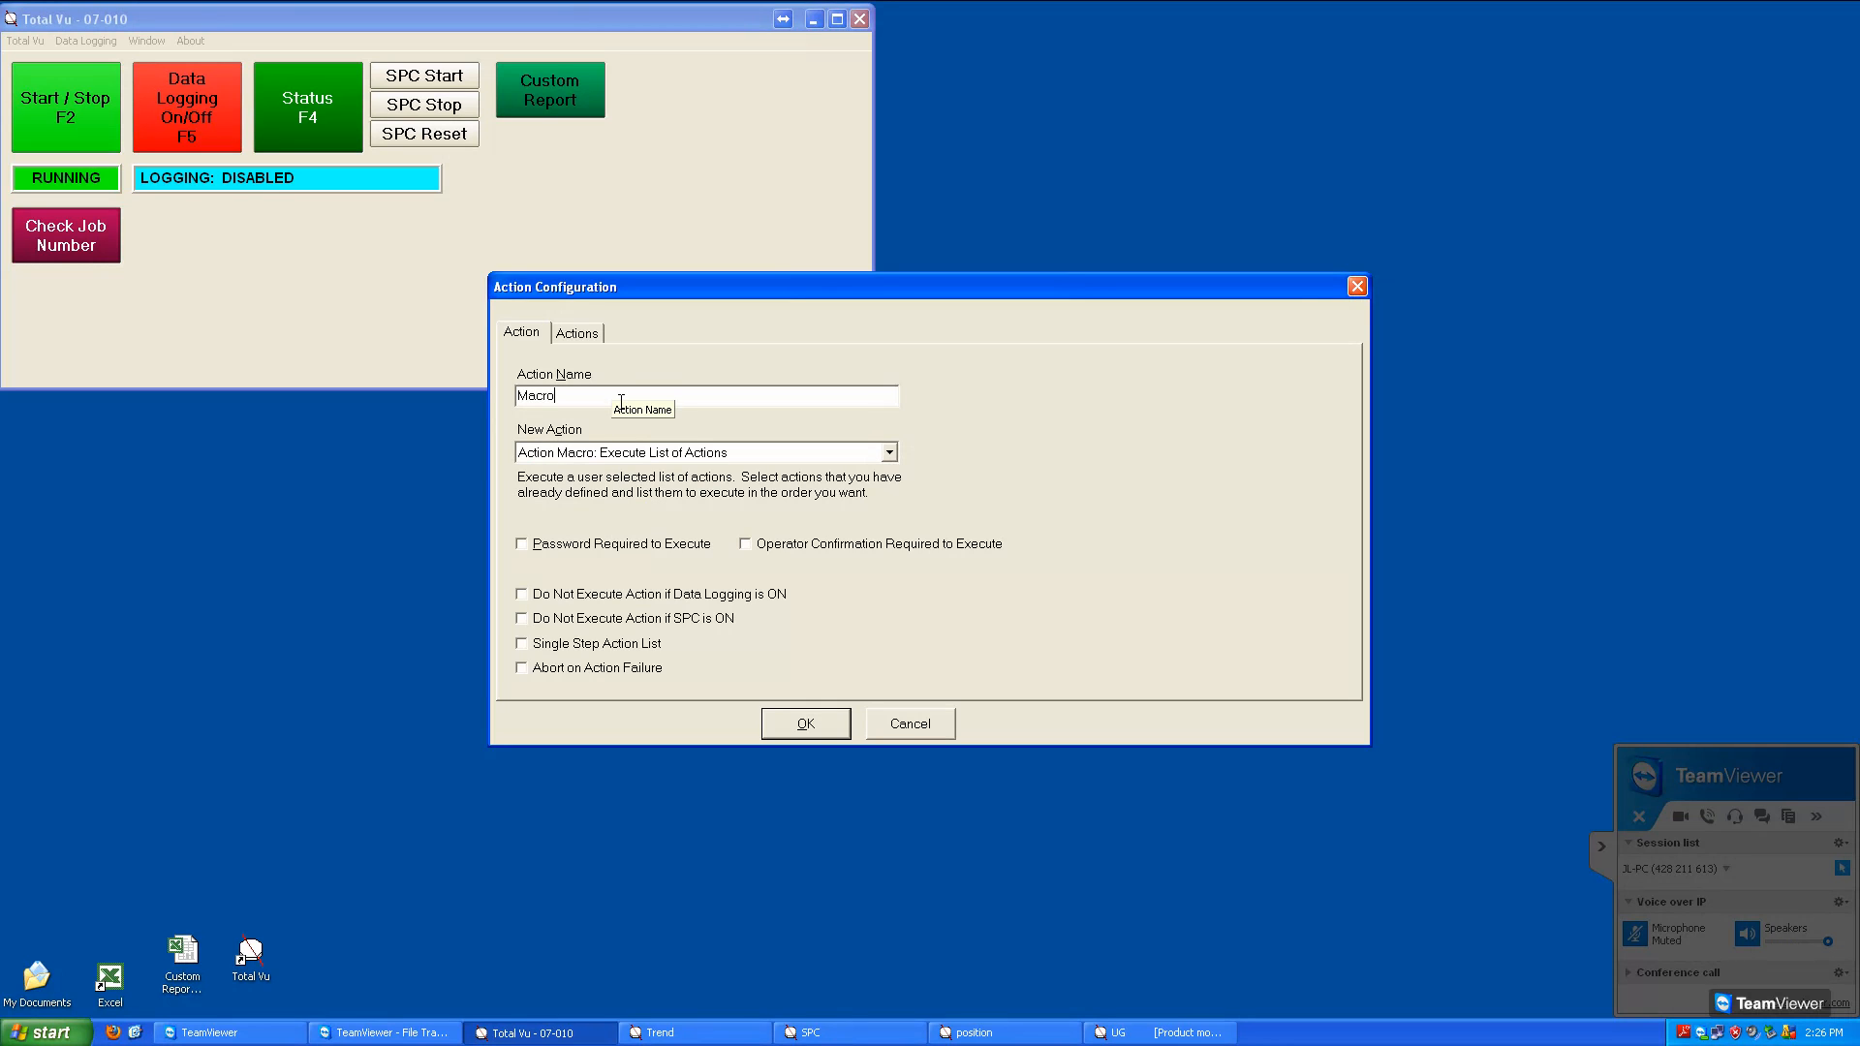
text(Mesage)
key(BackSpace)
key(BackSpace)
key(BackSpace)
text(sages 1 and 2)
Build the macro's action list in the order Message 1, Sleep 1000, Message 2, then save it and leave configuration mode
click(579, 334)
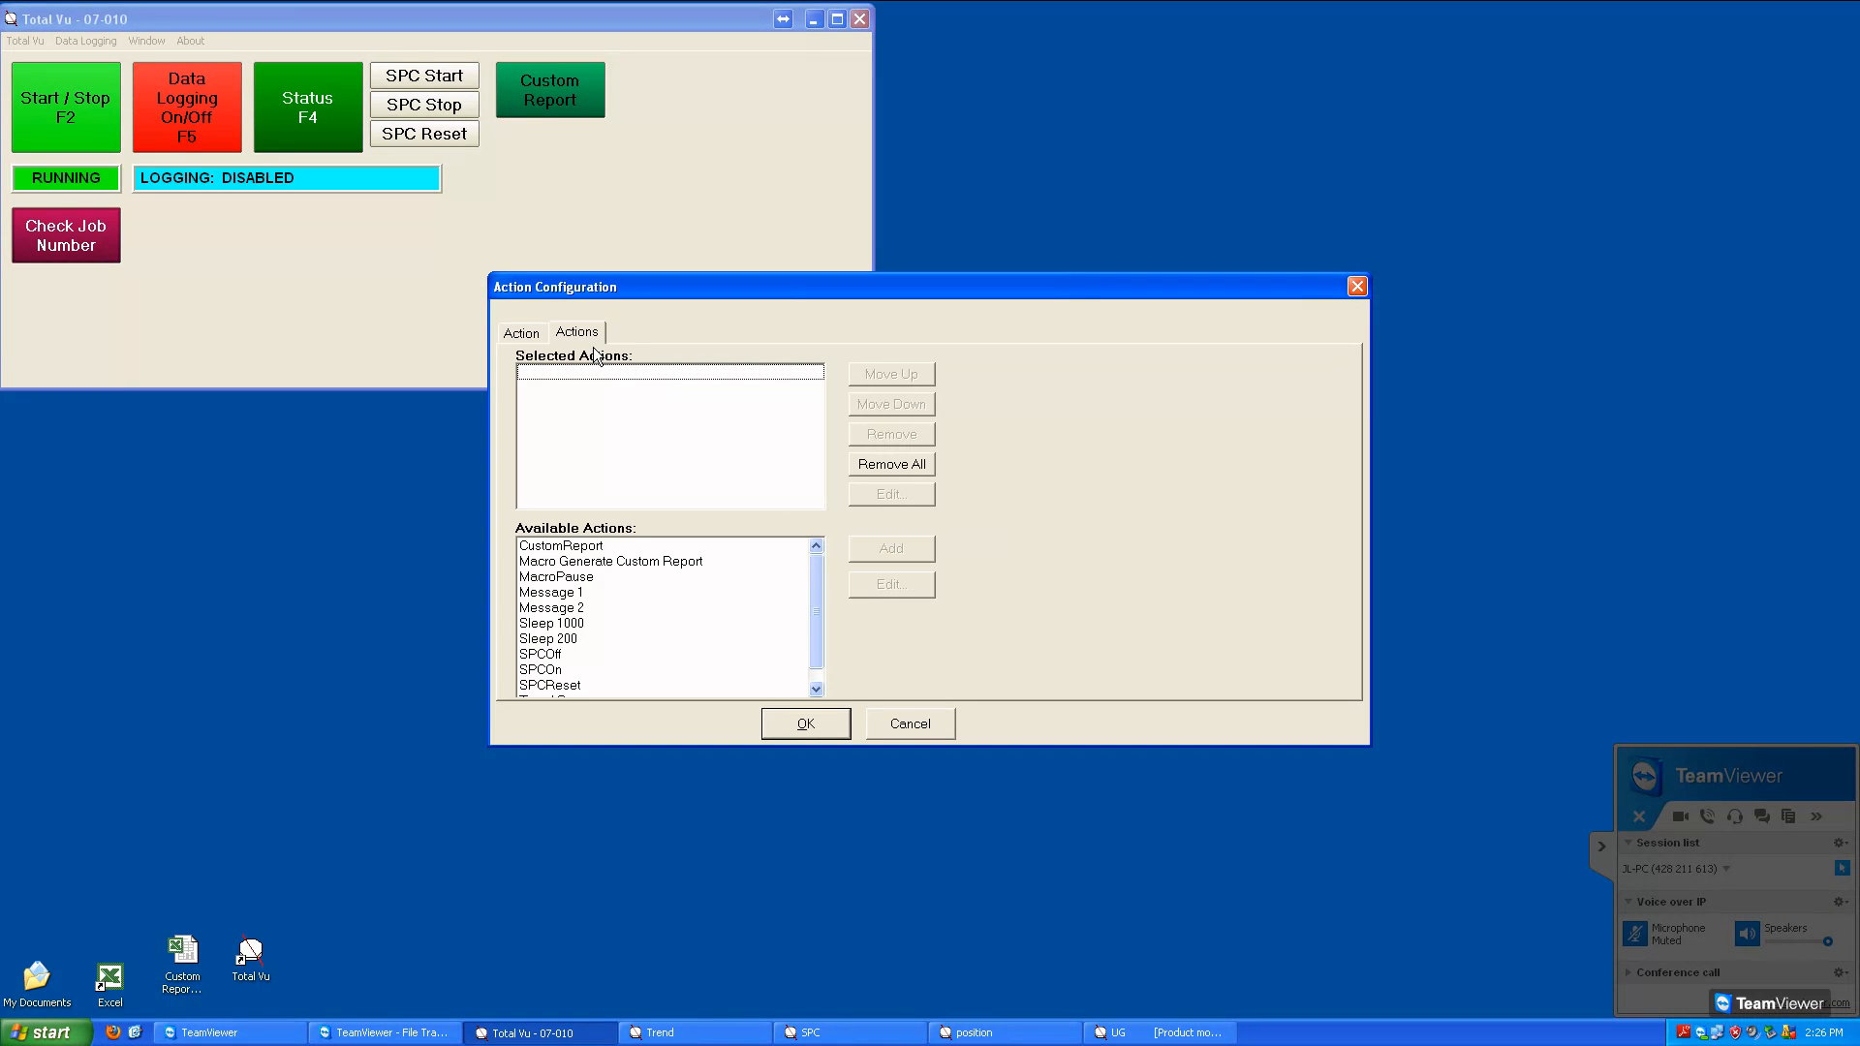
double_click(569, 592)
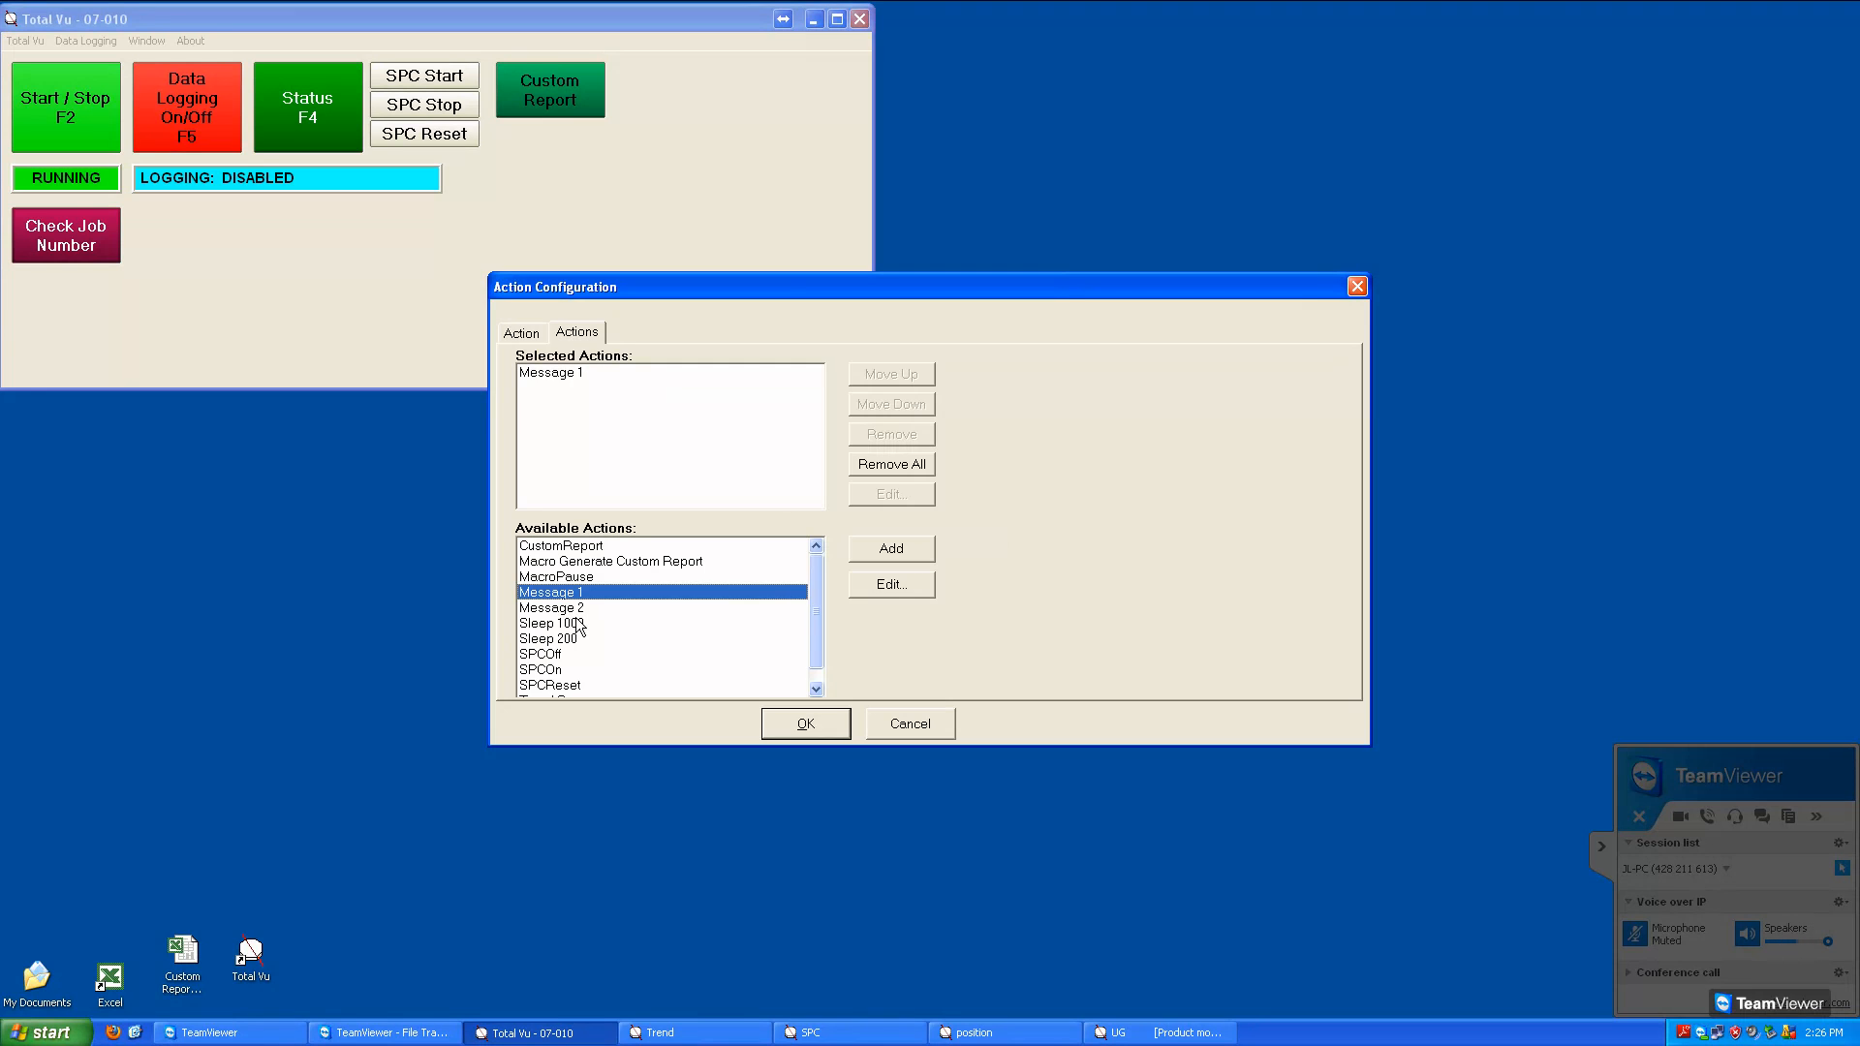
double_click(572, 607)
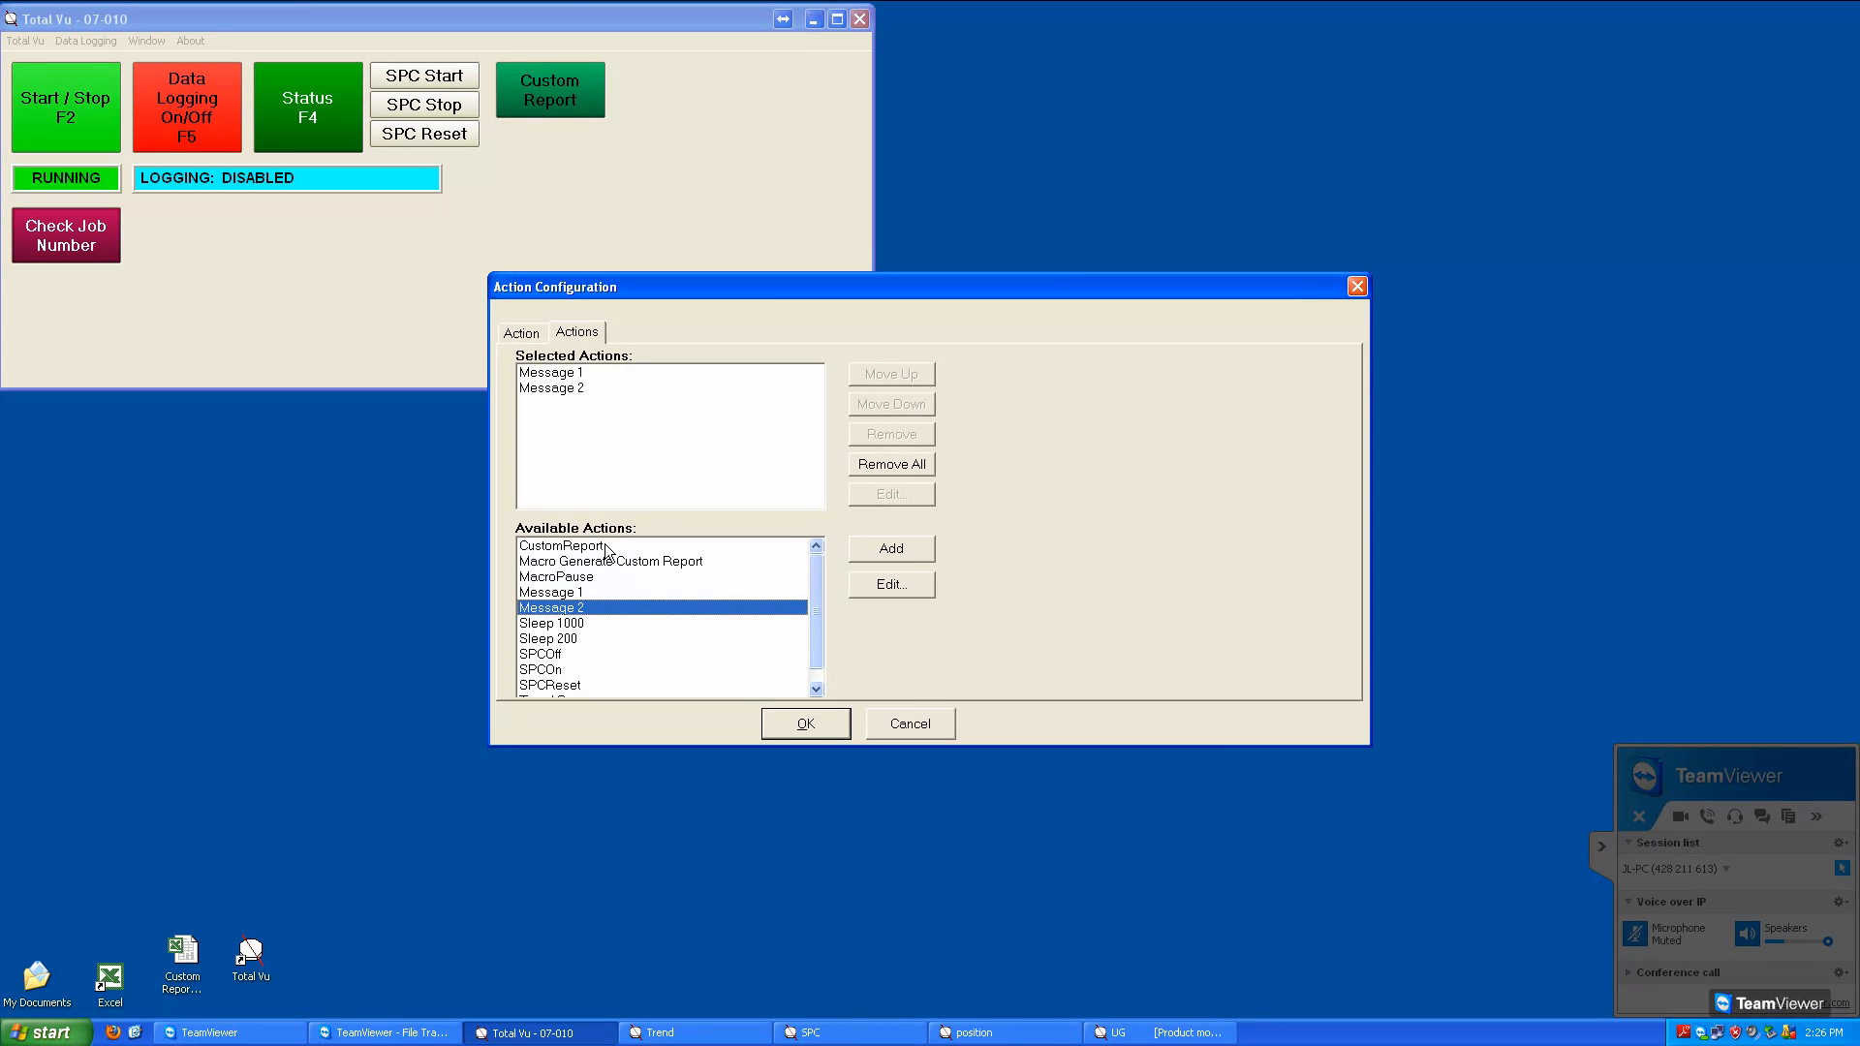
double_click(563, 623)
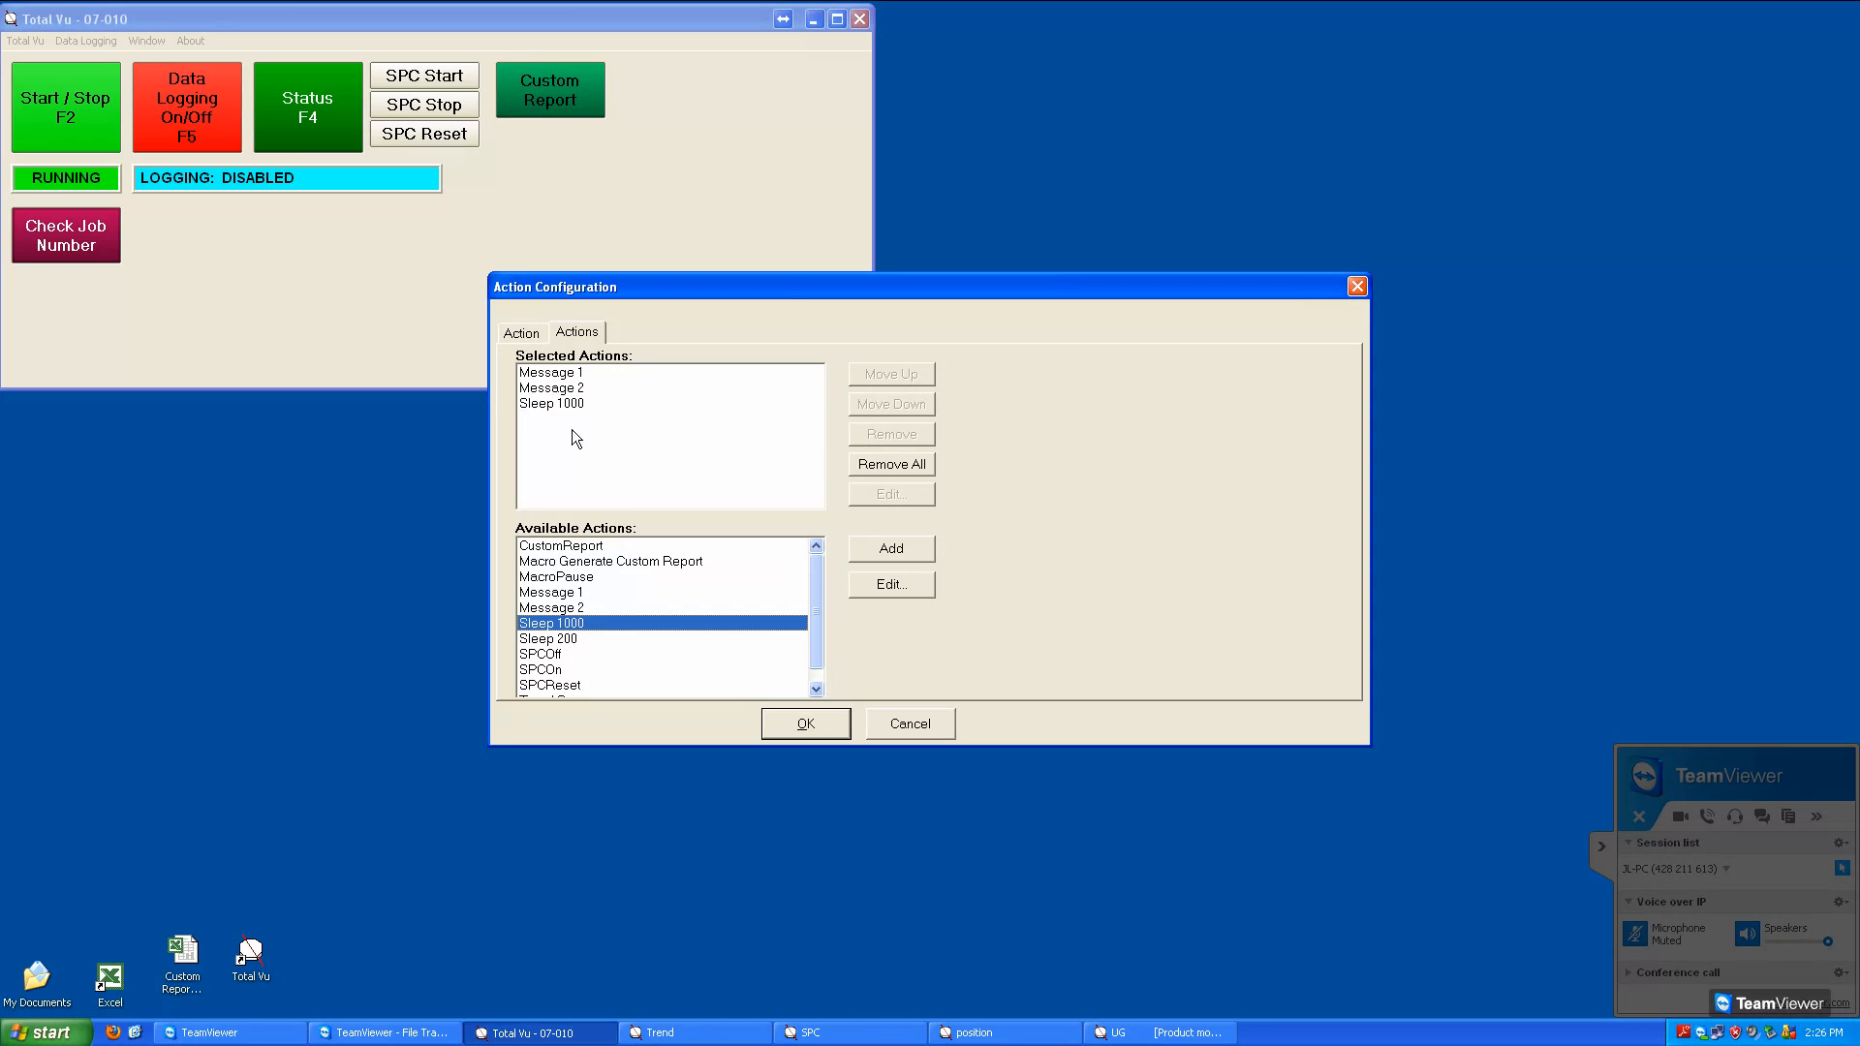
click(579, 405)
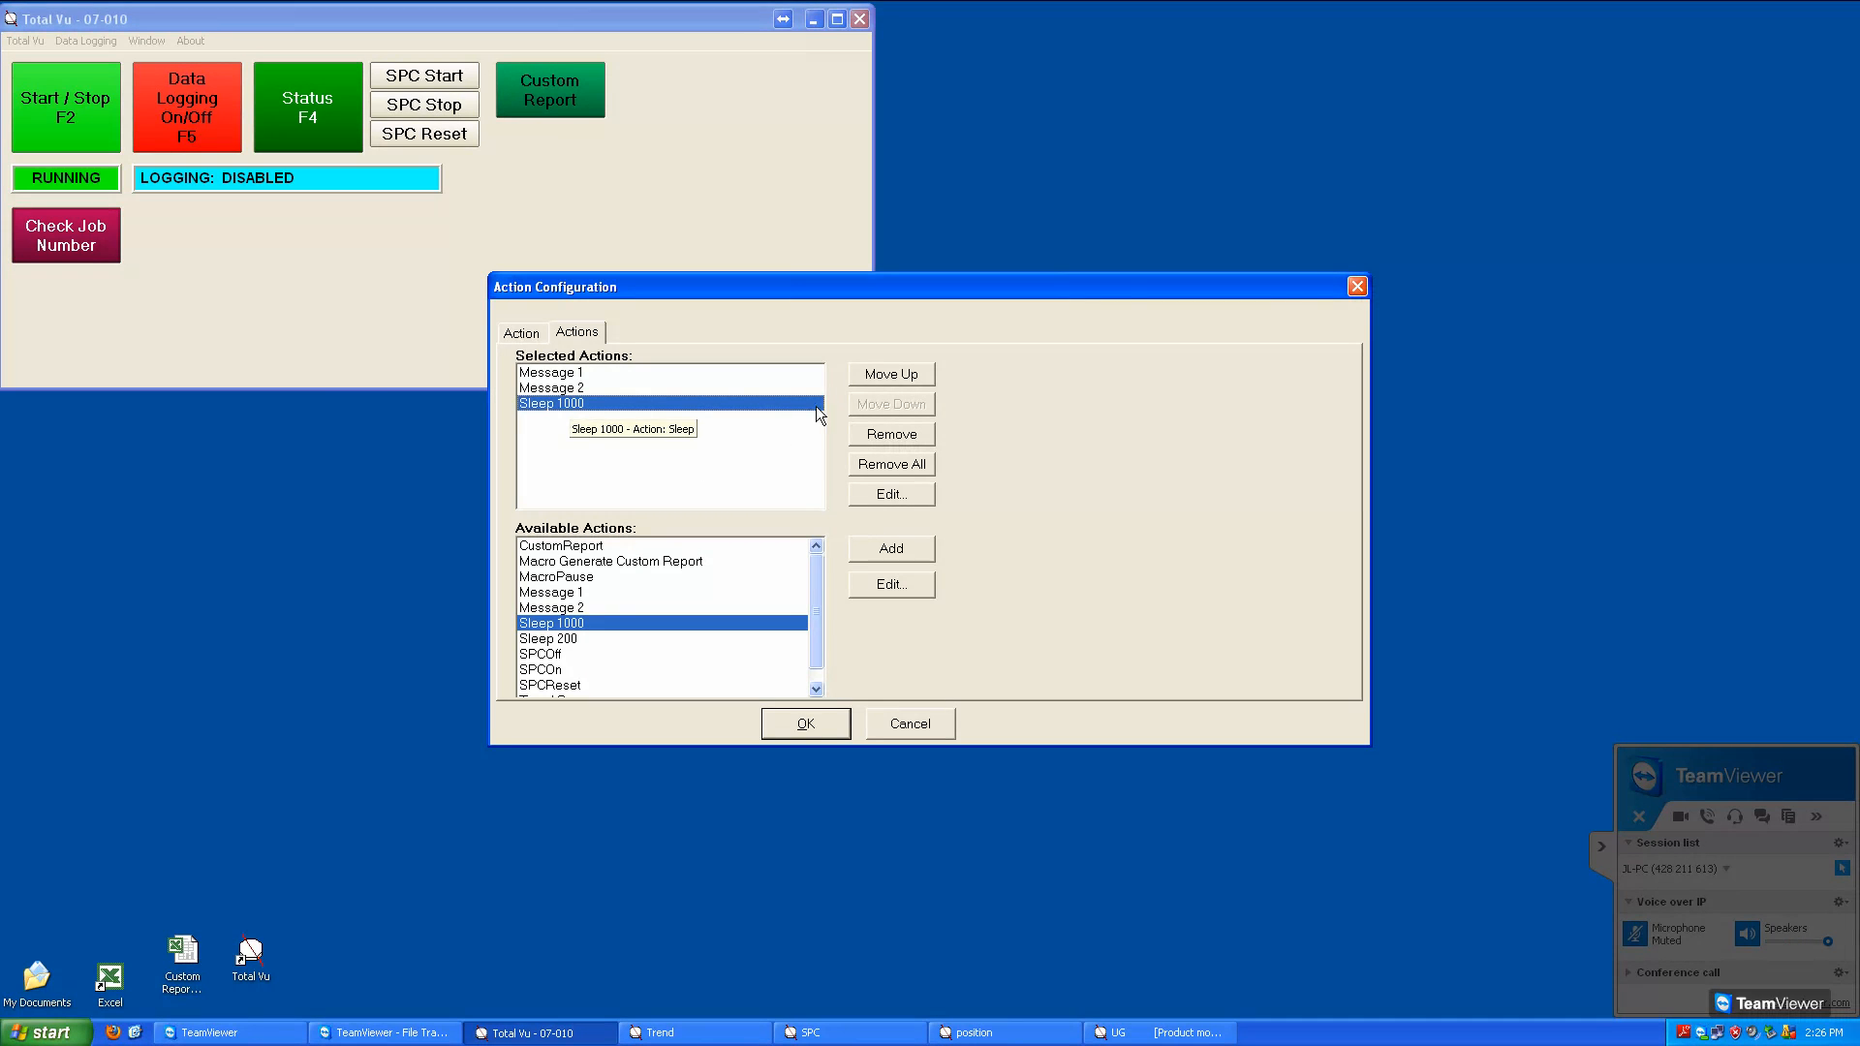
click(881, 378)
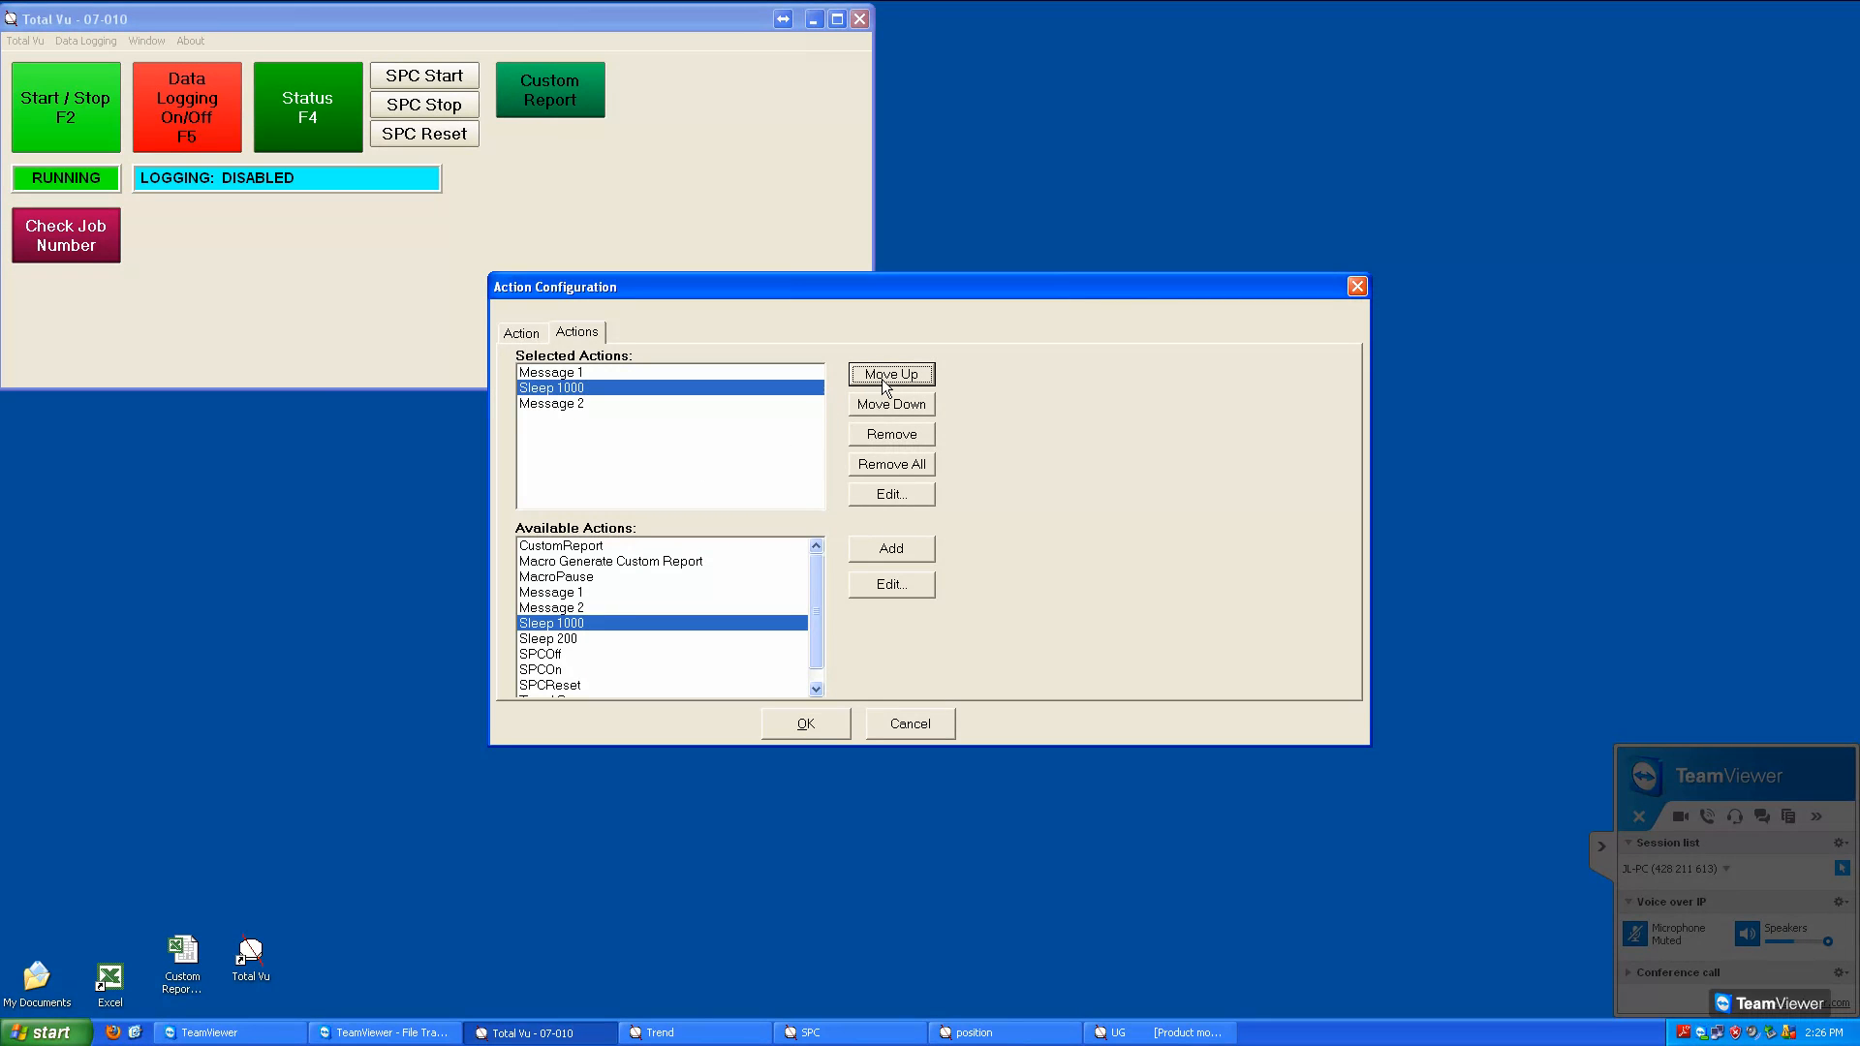
click(829, 730)
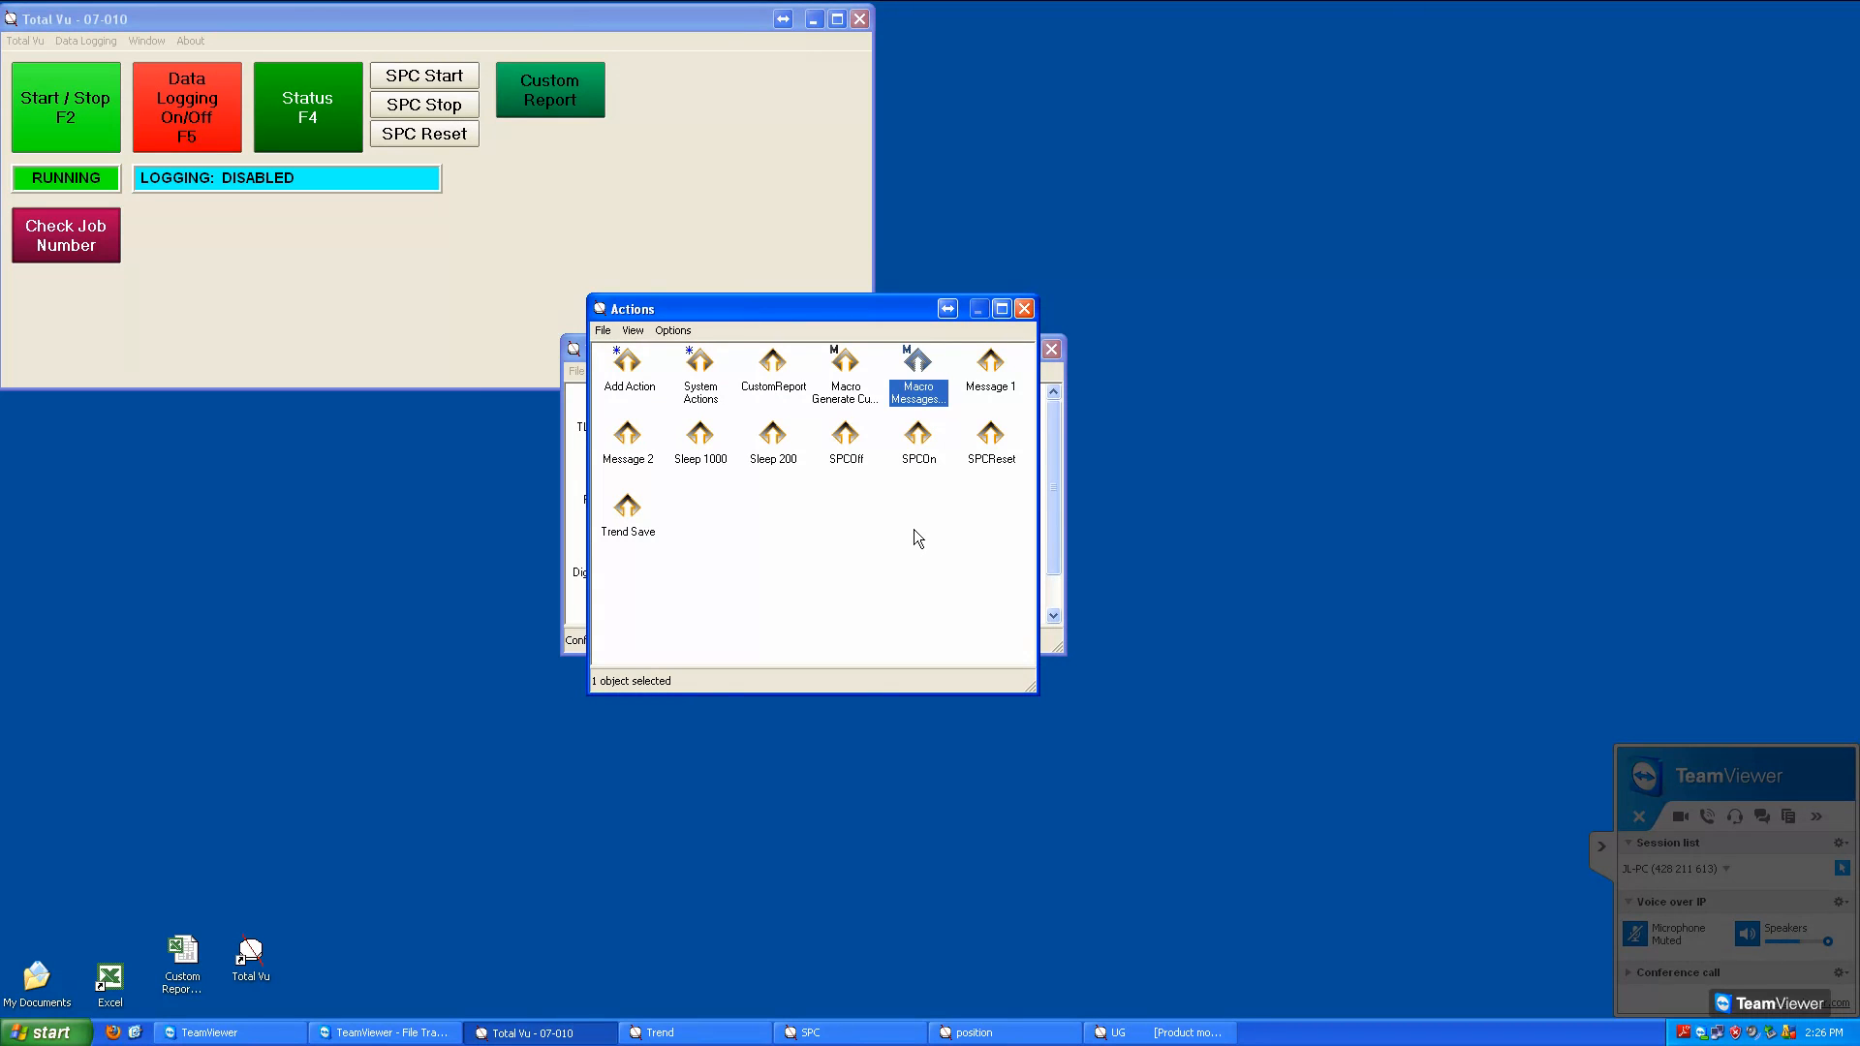
key(Escape)
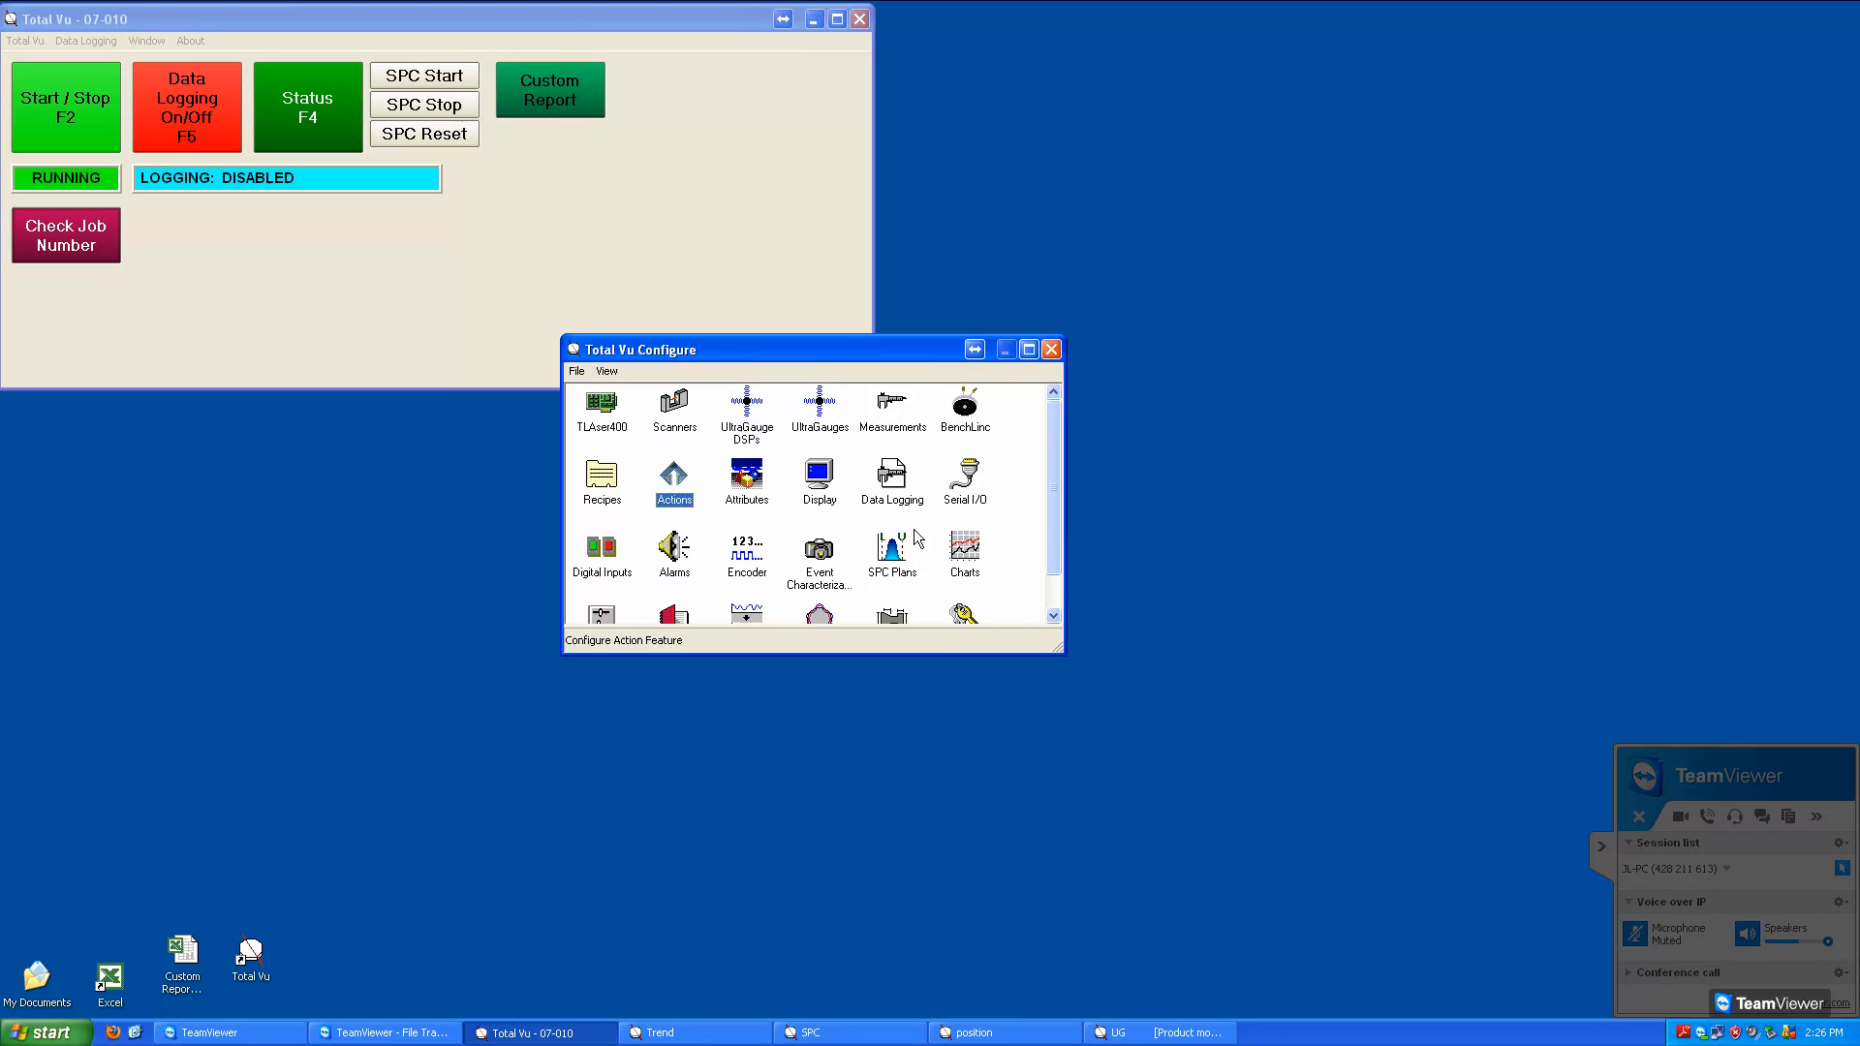
key(Escape)
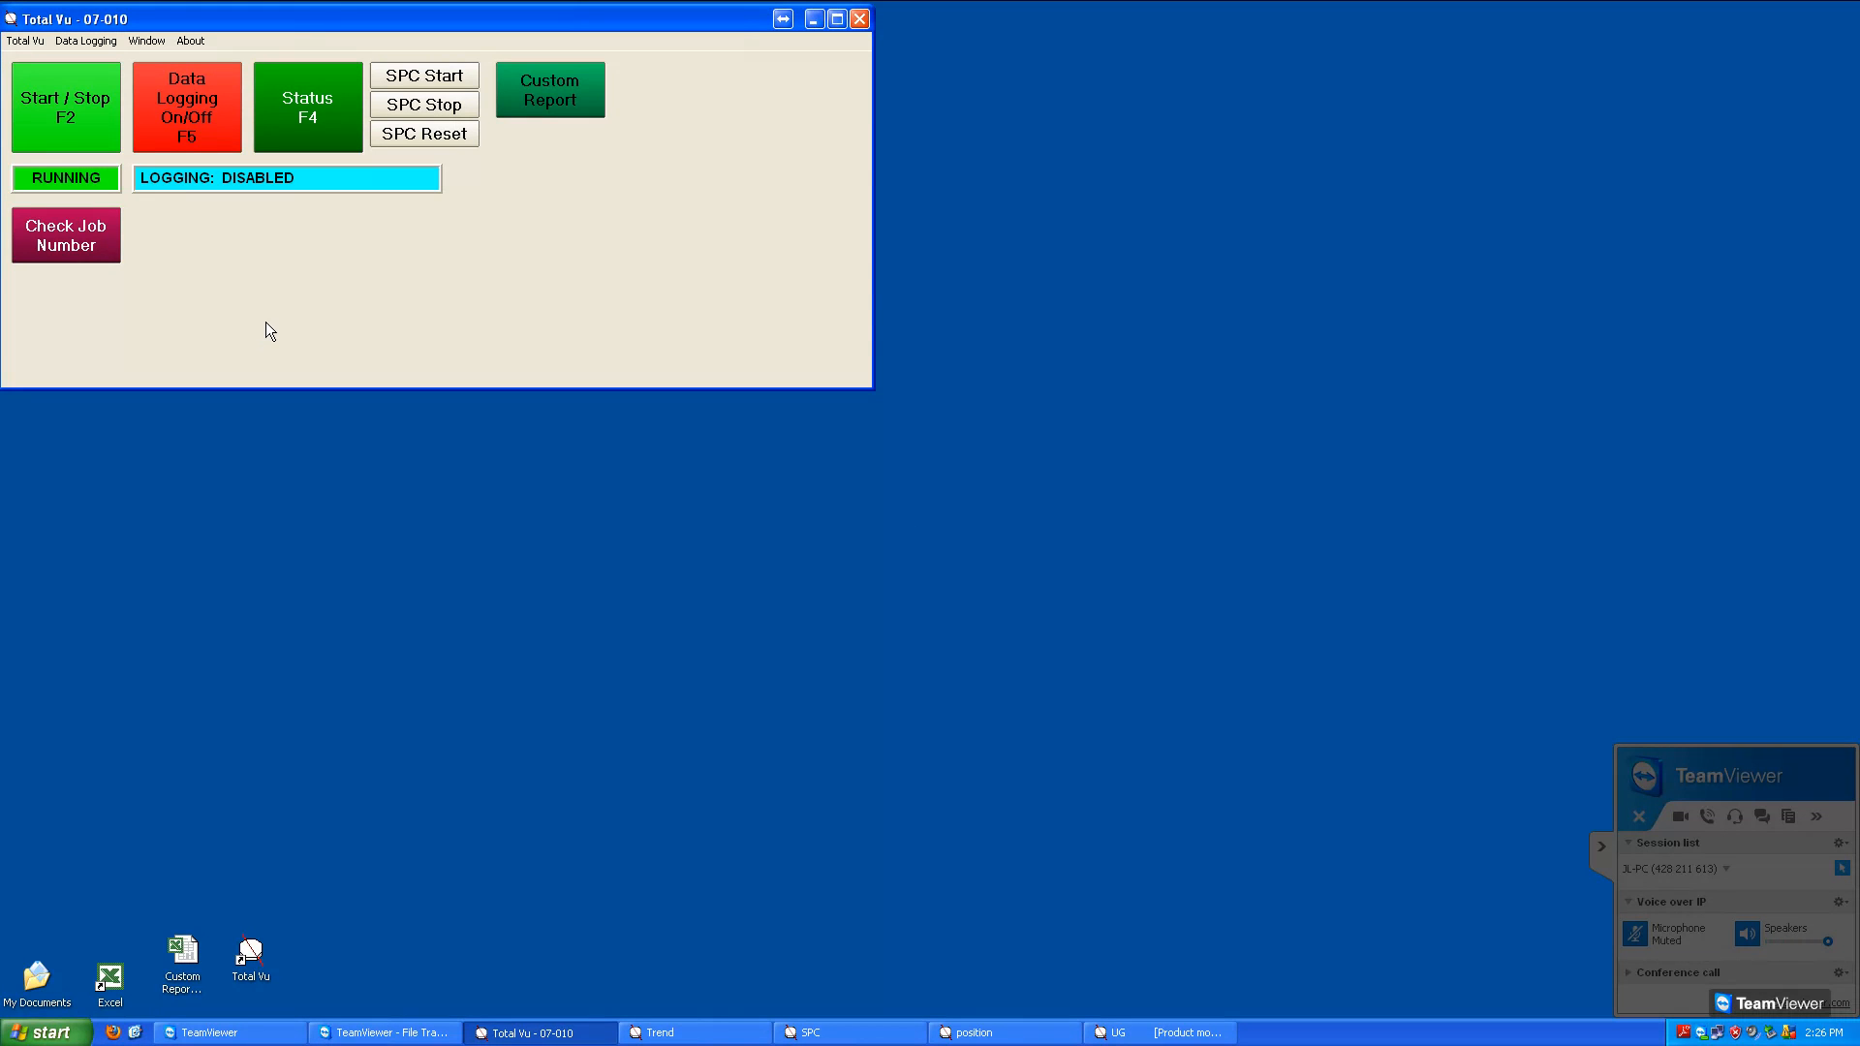
Assign Macro Messages 1 and 2 to the Check Job Number button in the display configuration, save and leave configuration mode
key(F3)
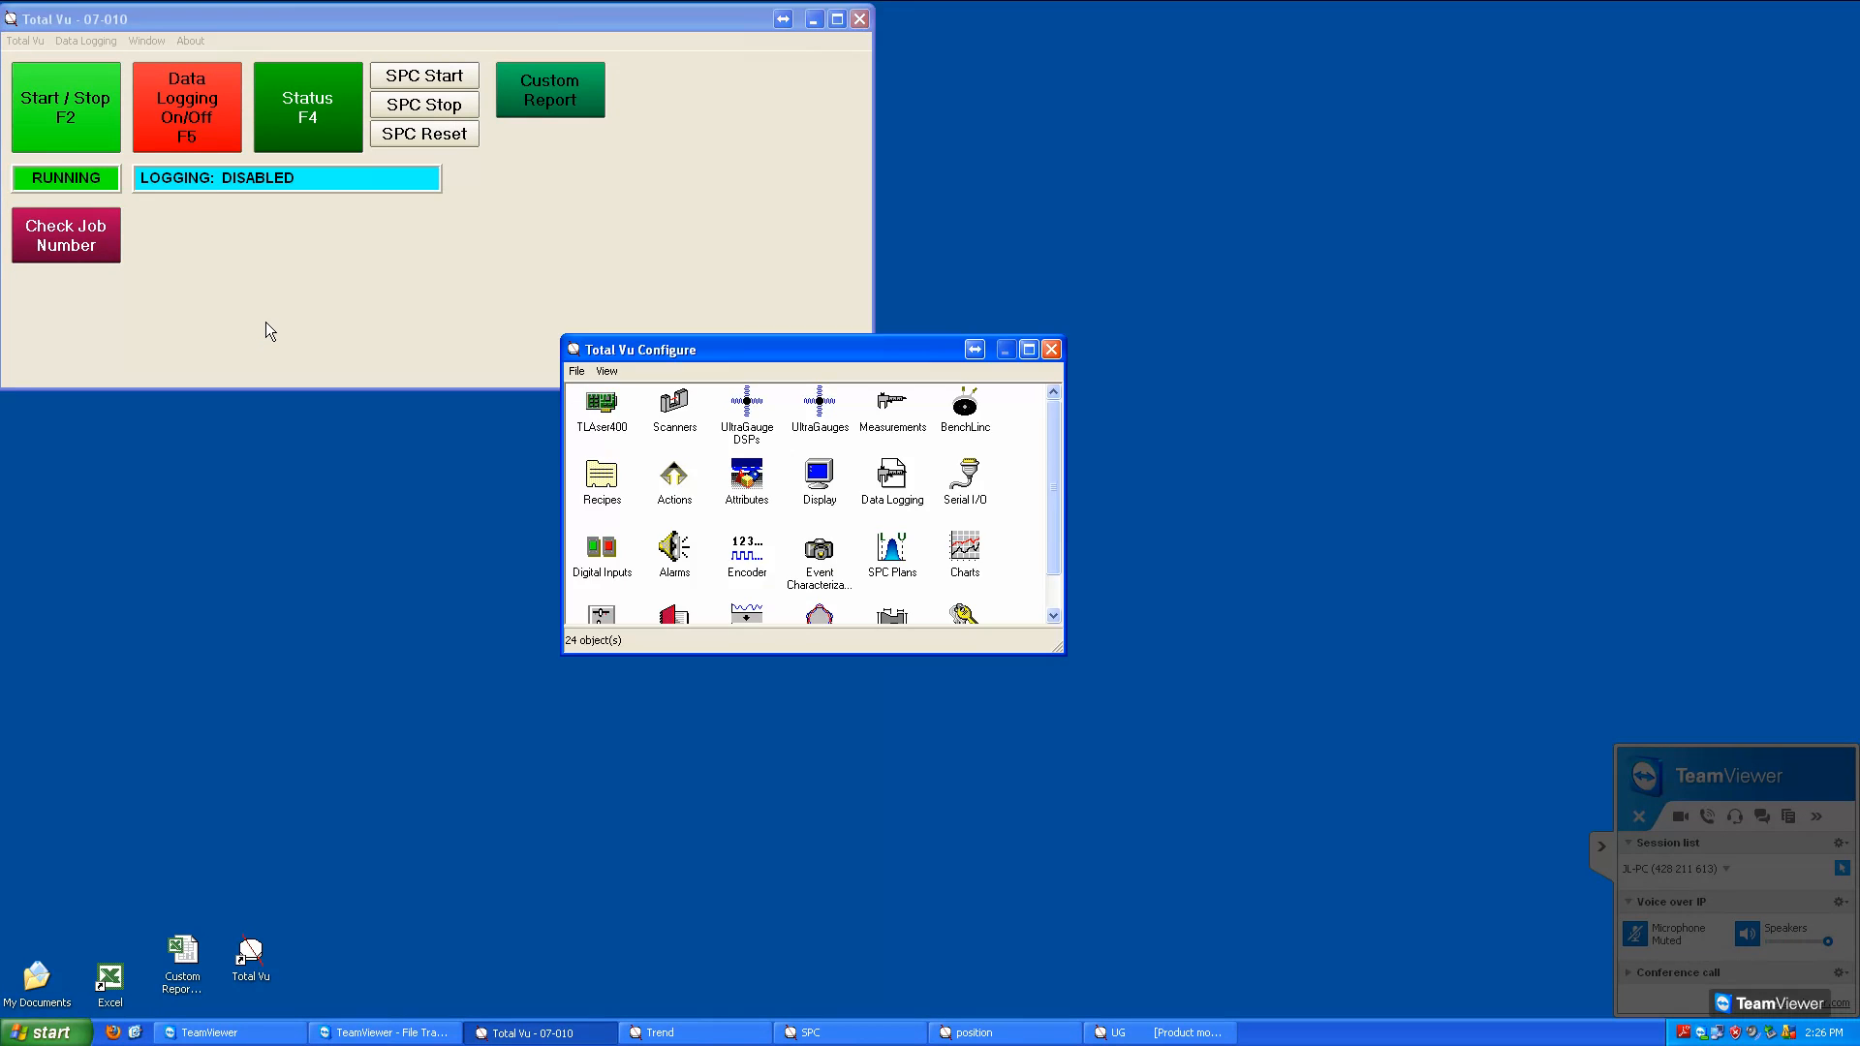
double_click(822, 479)
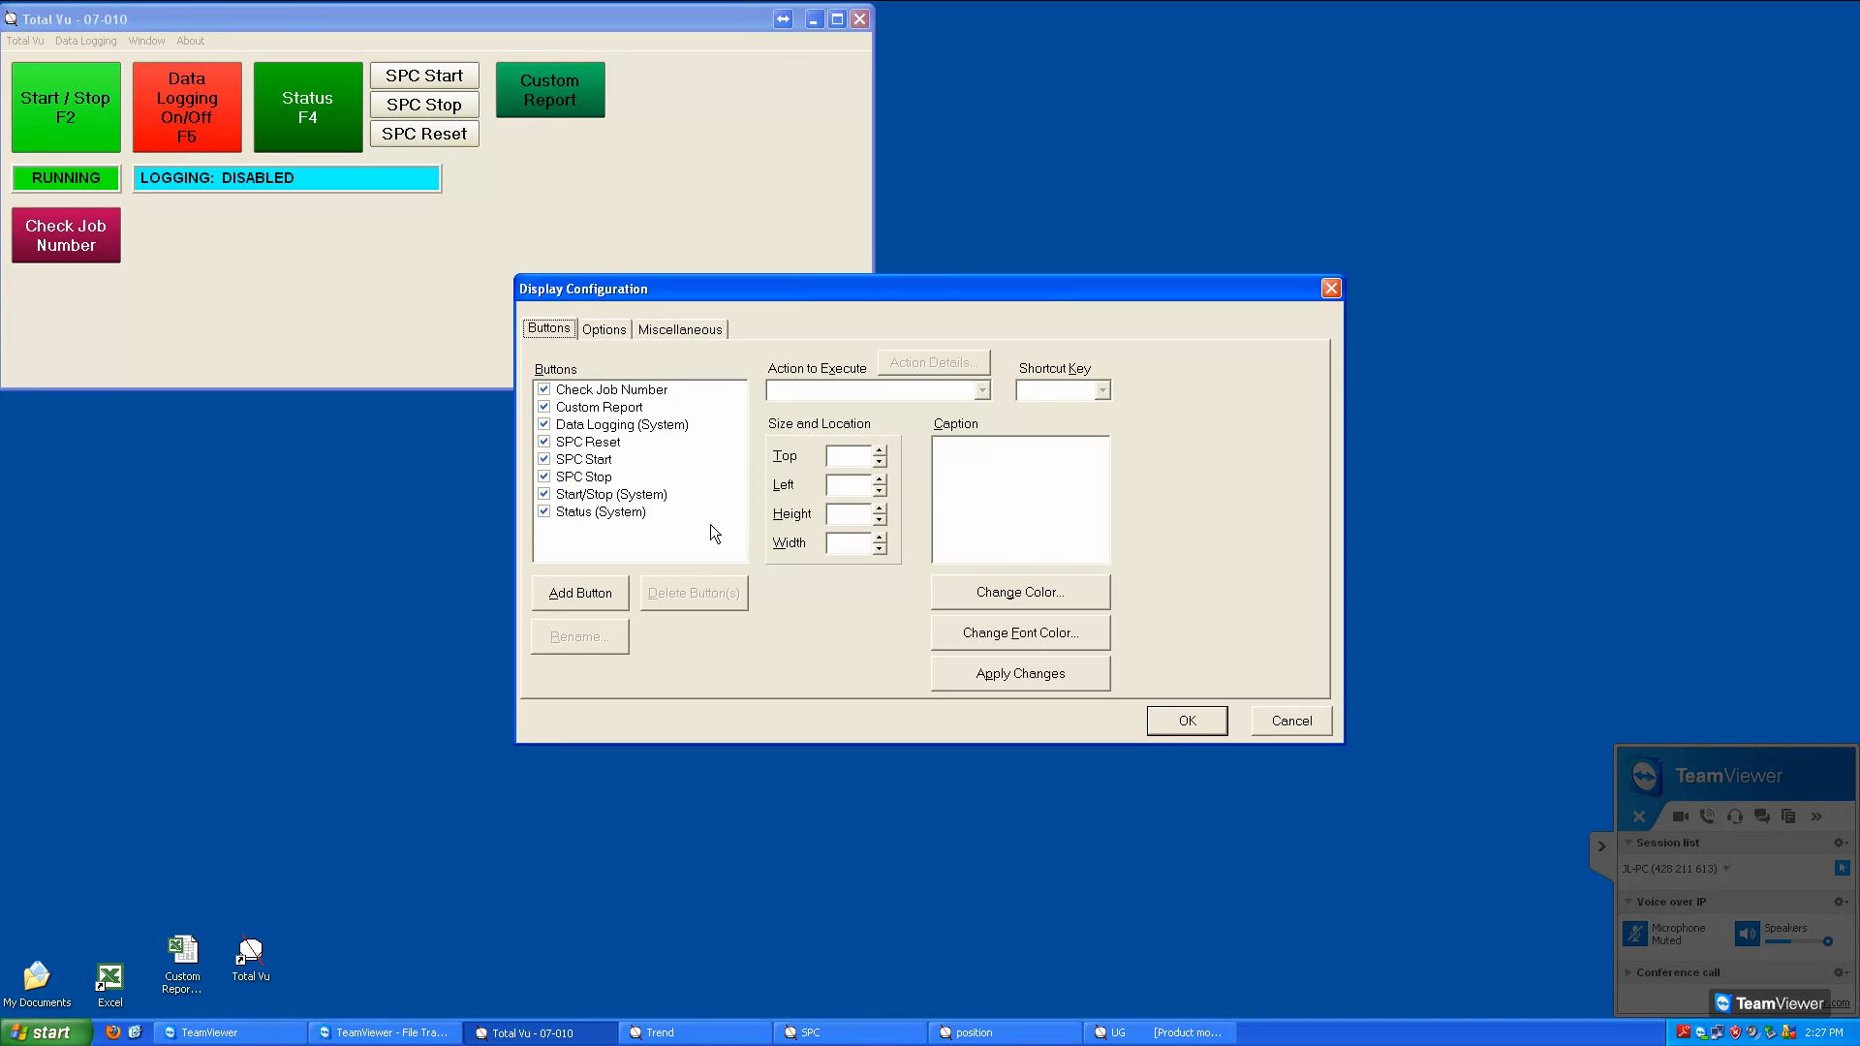
click(594, 396)
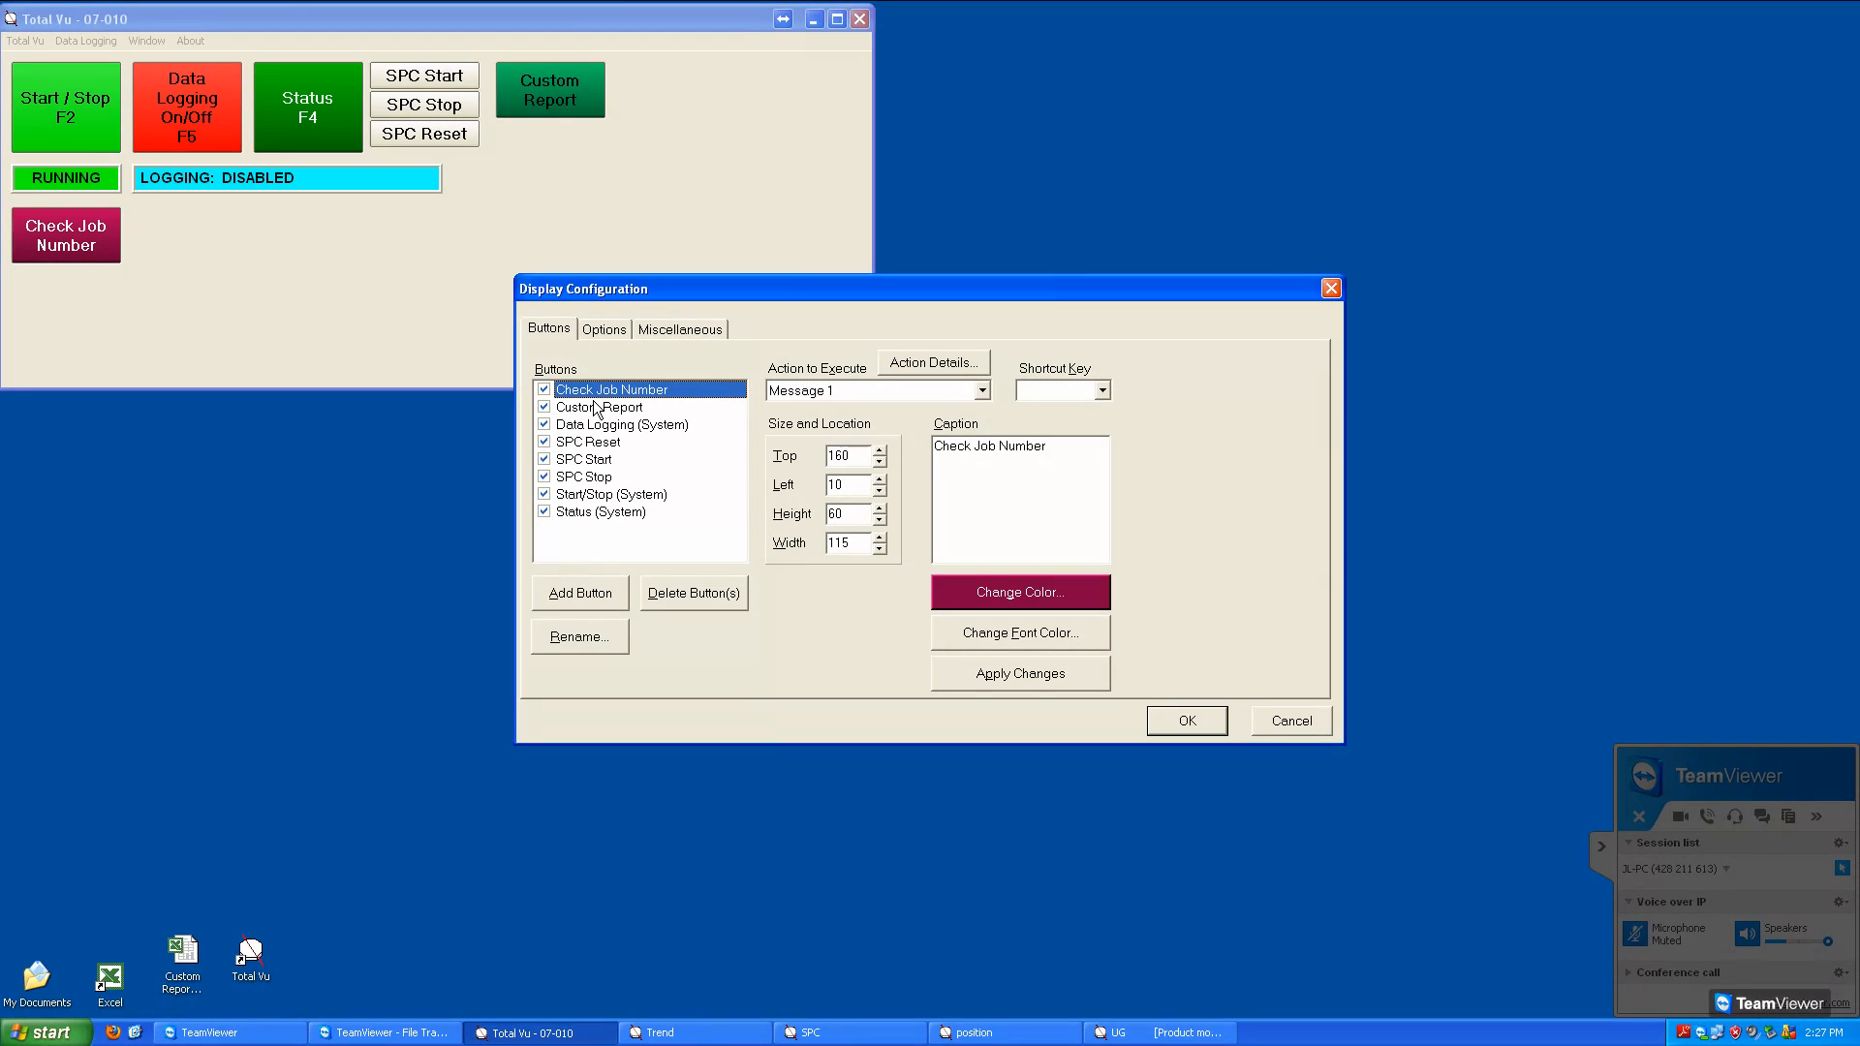
click(982, 390)
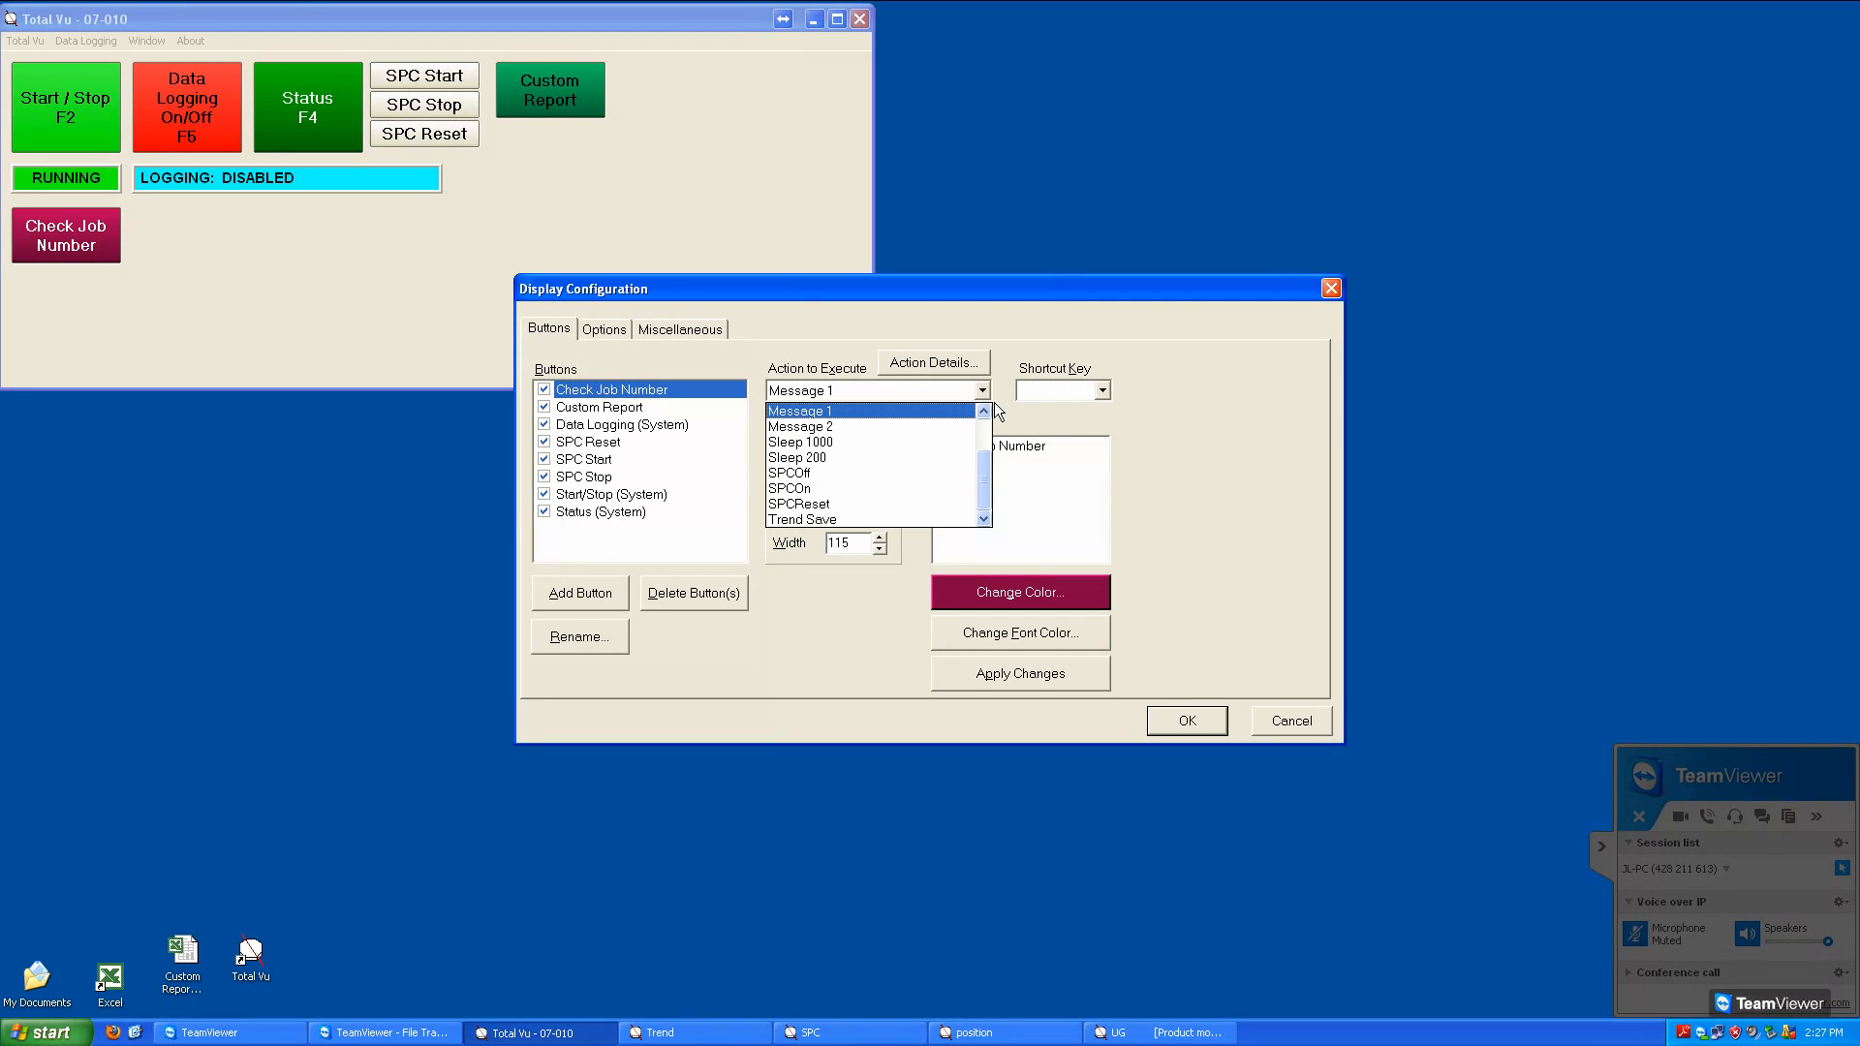
scroll(996, 461, up, 2)
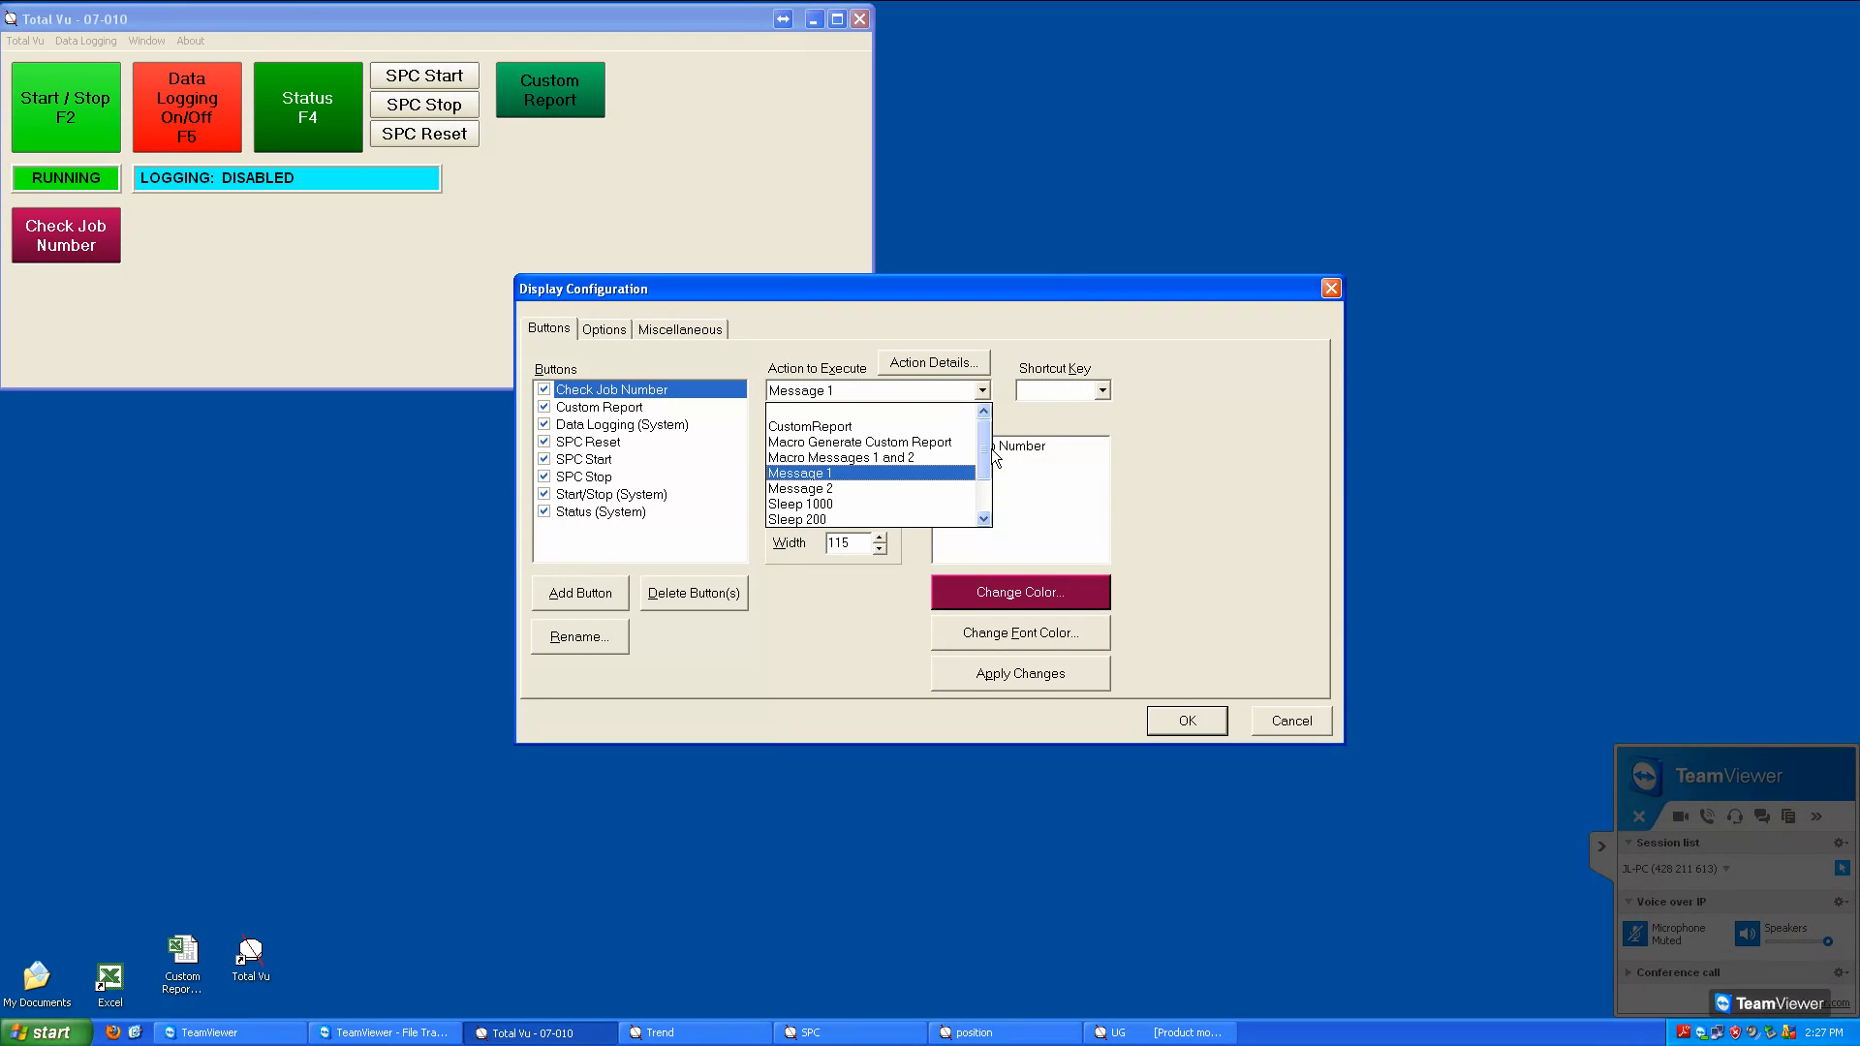
click(969, 458)
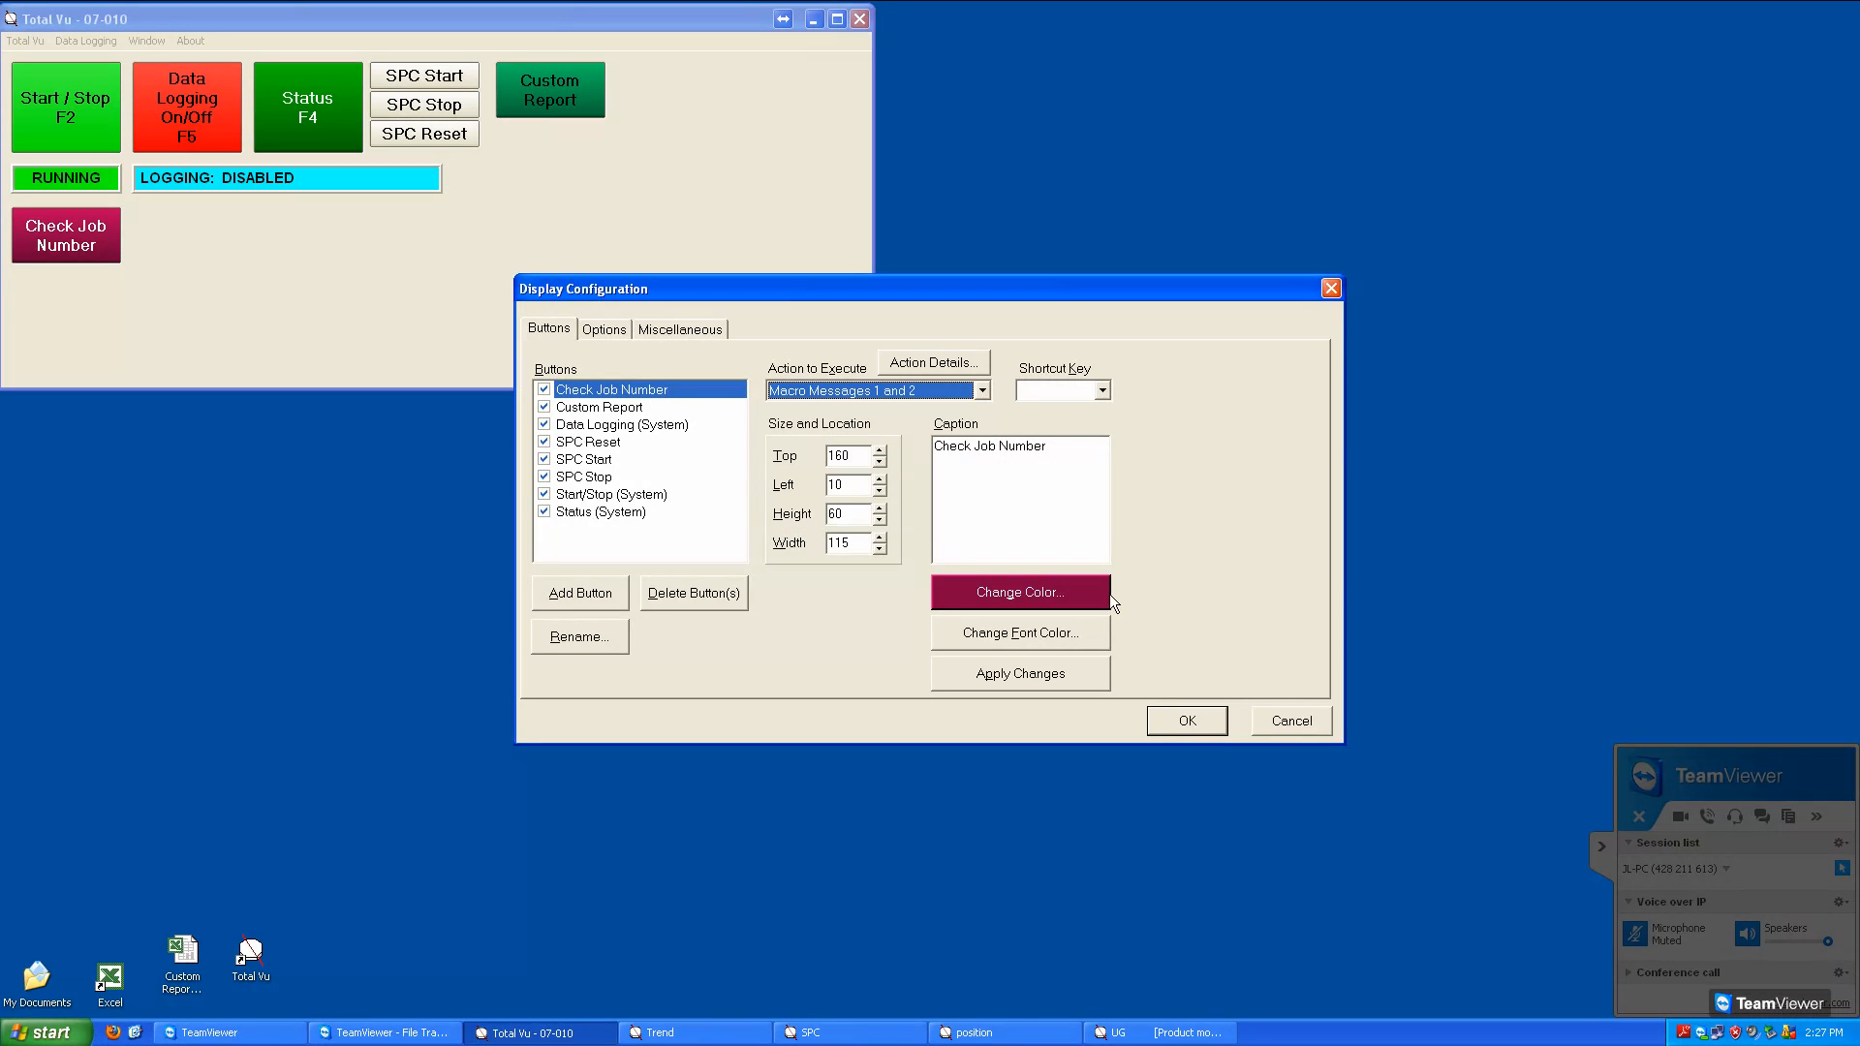
click(1176, 723)
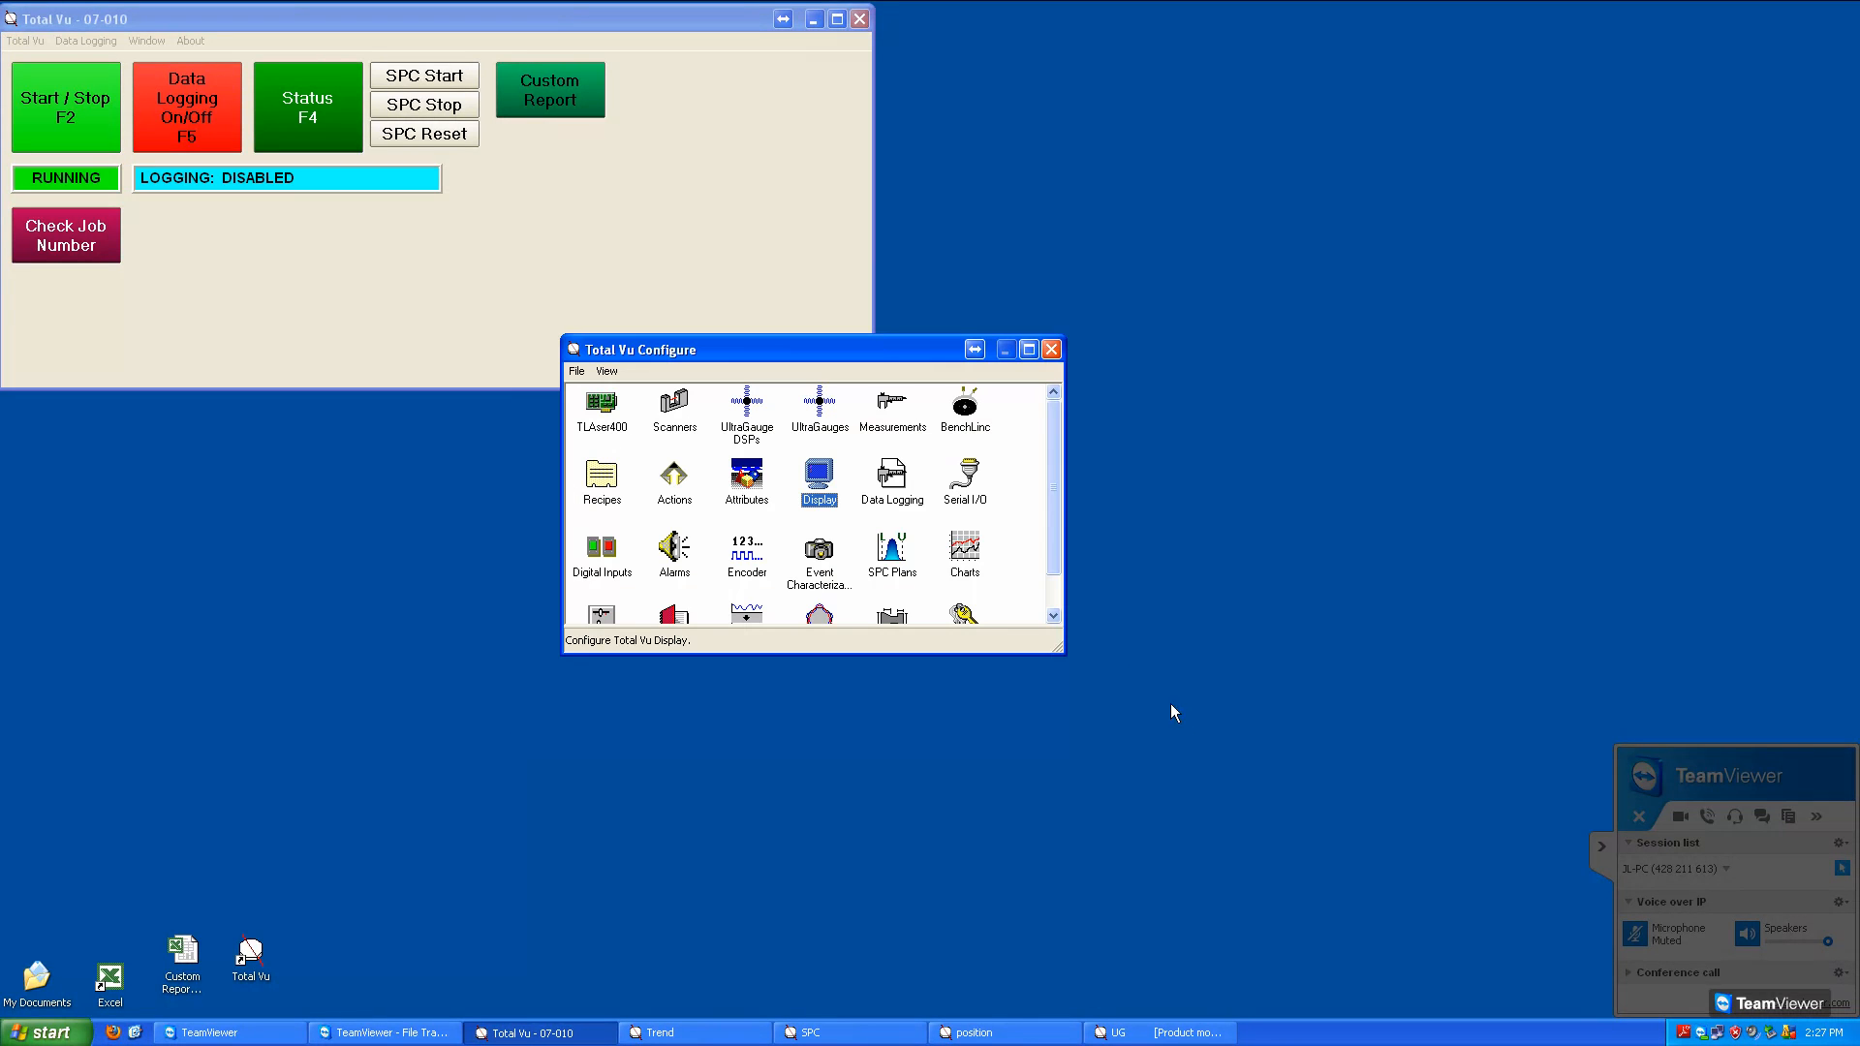
key(alt+F4)
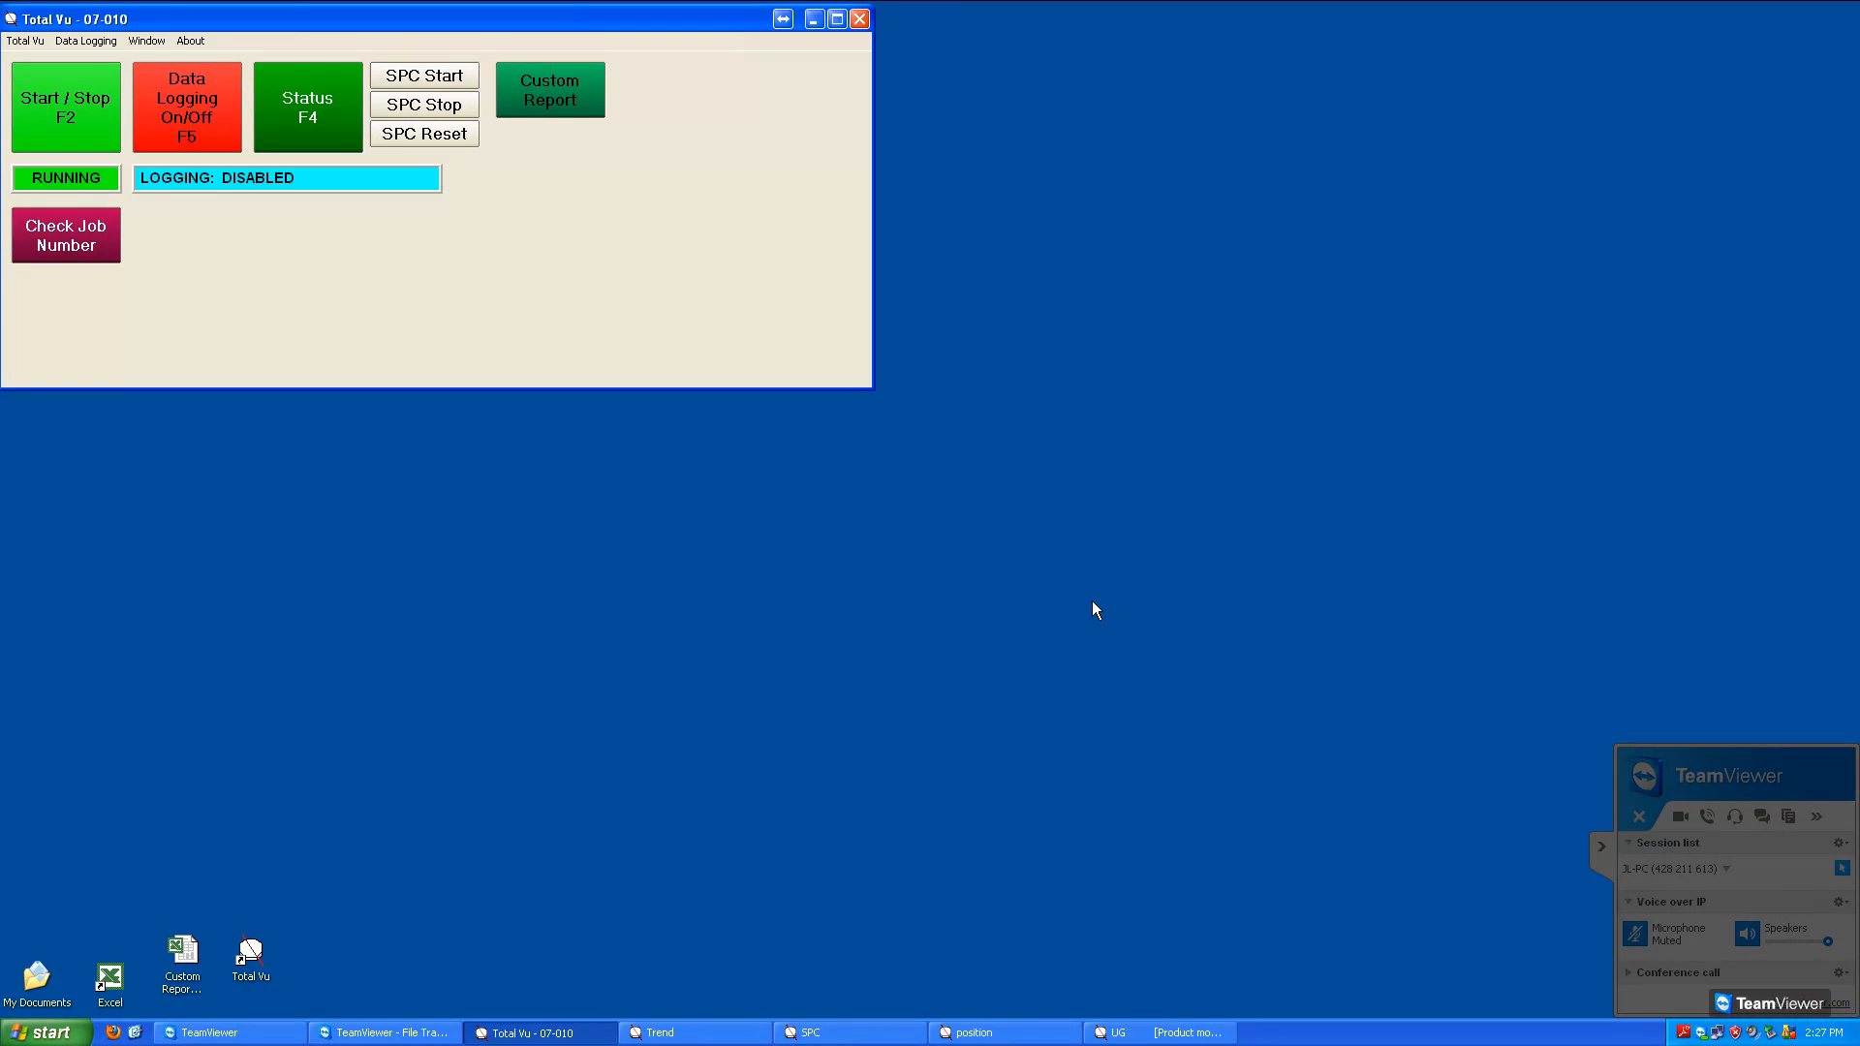
Test the Check Job Number button's macro on the main screen and dismiss its first message
click(86, 257)
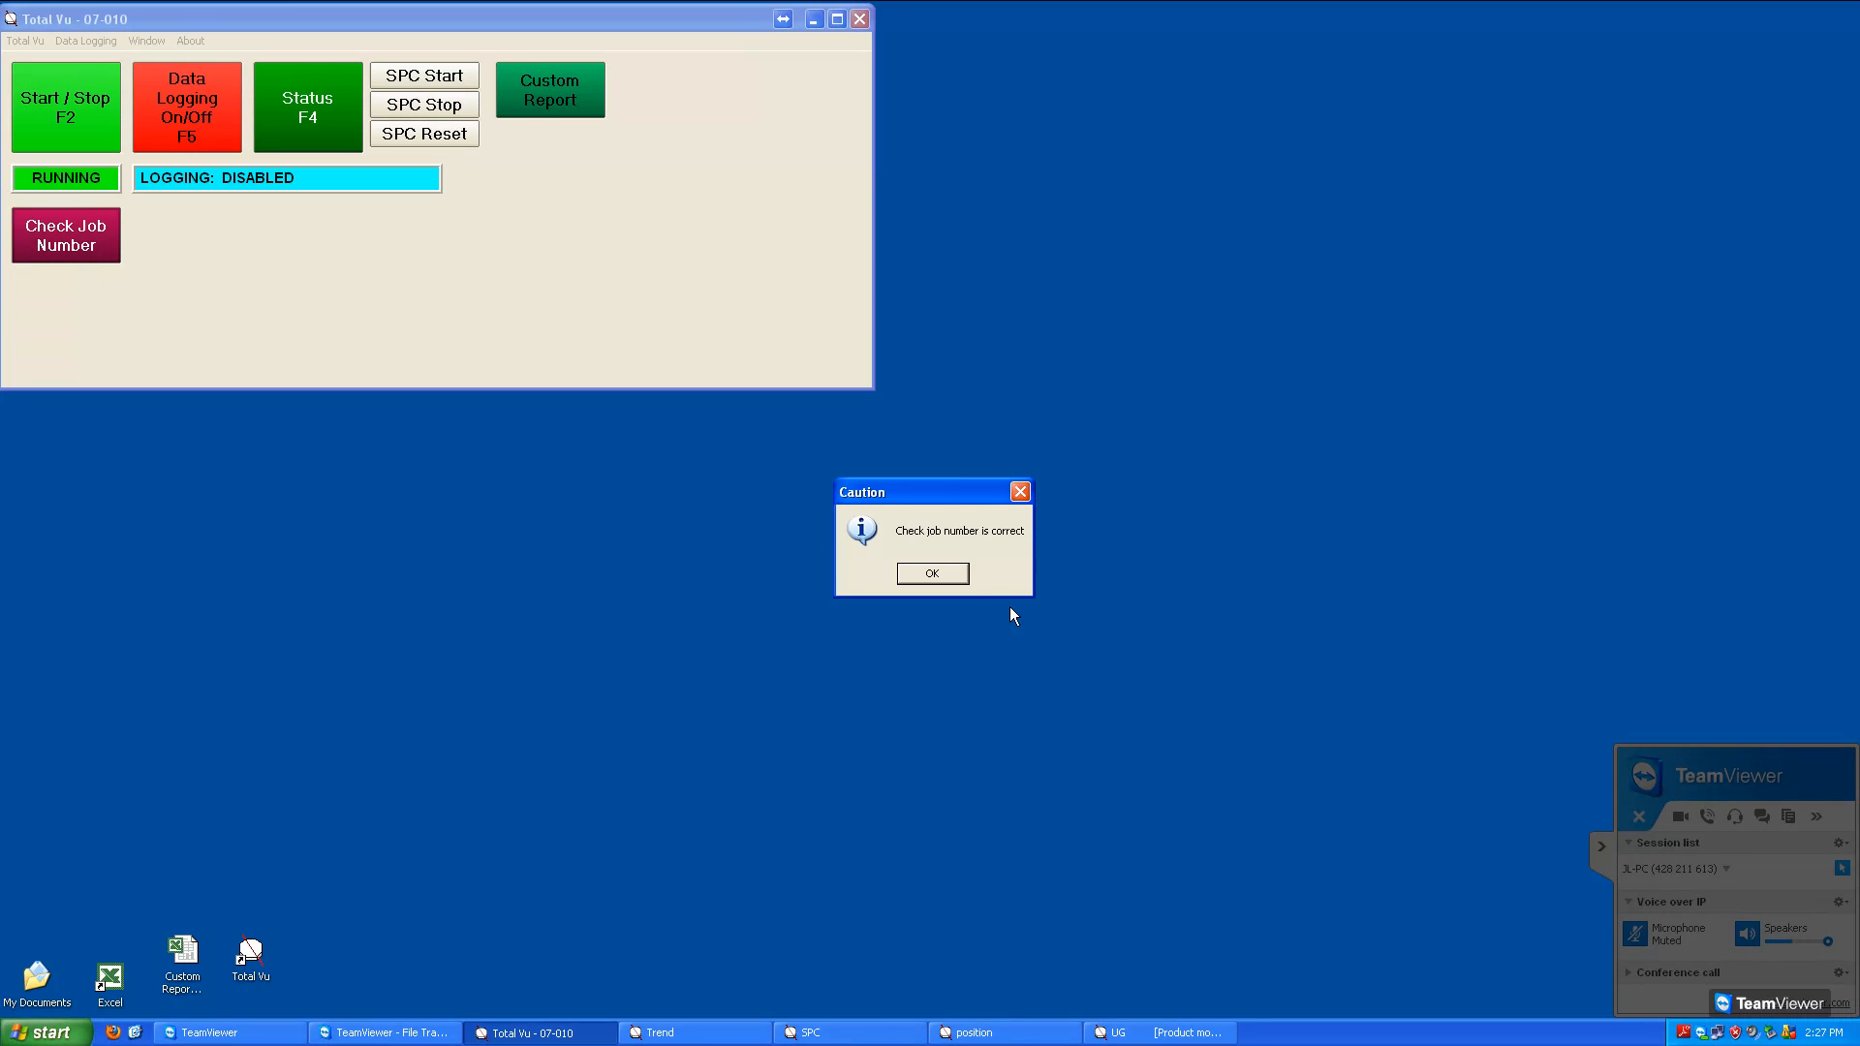
click(962, 577)
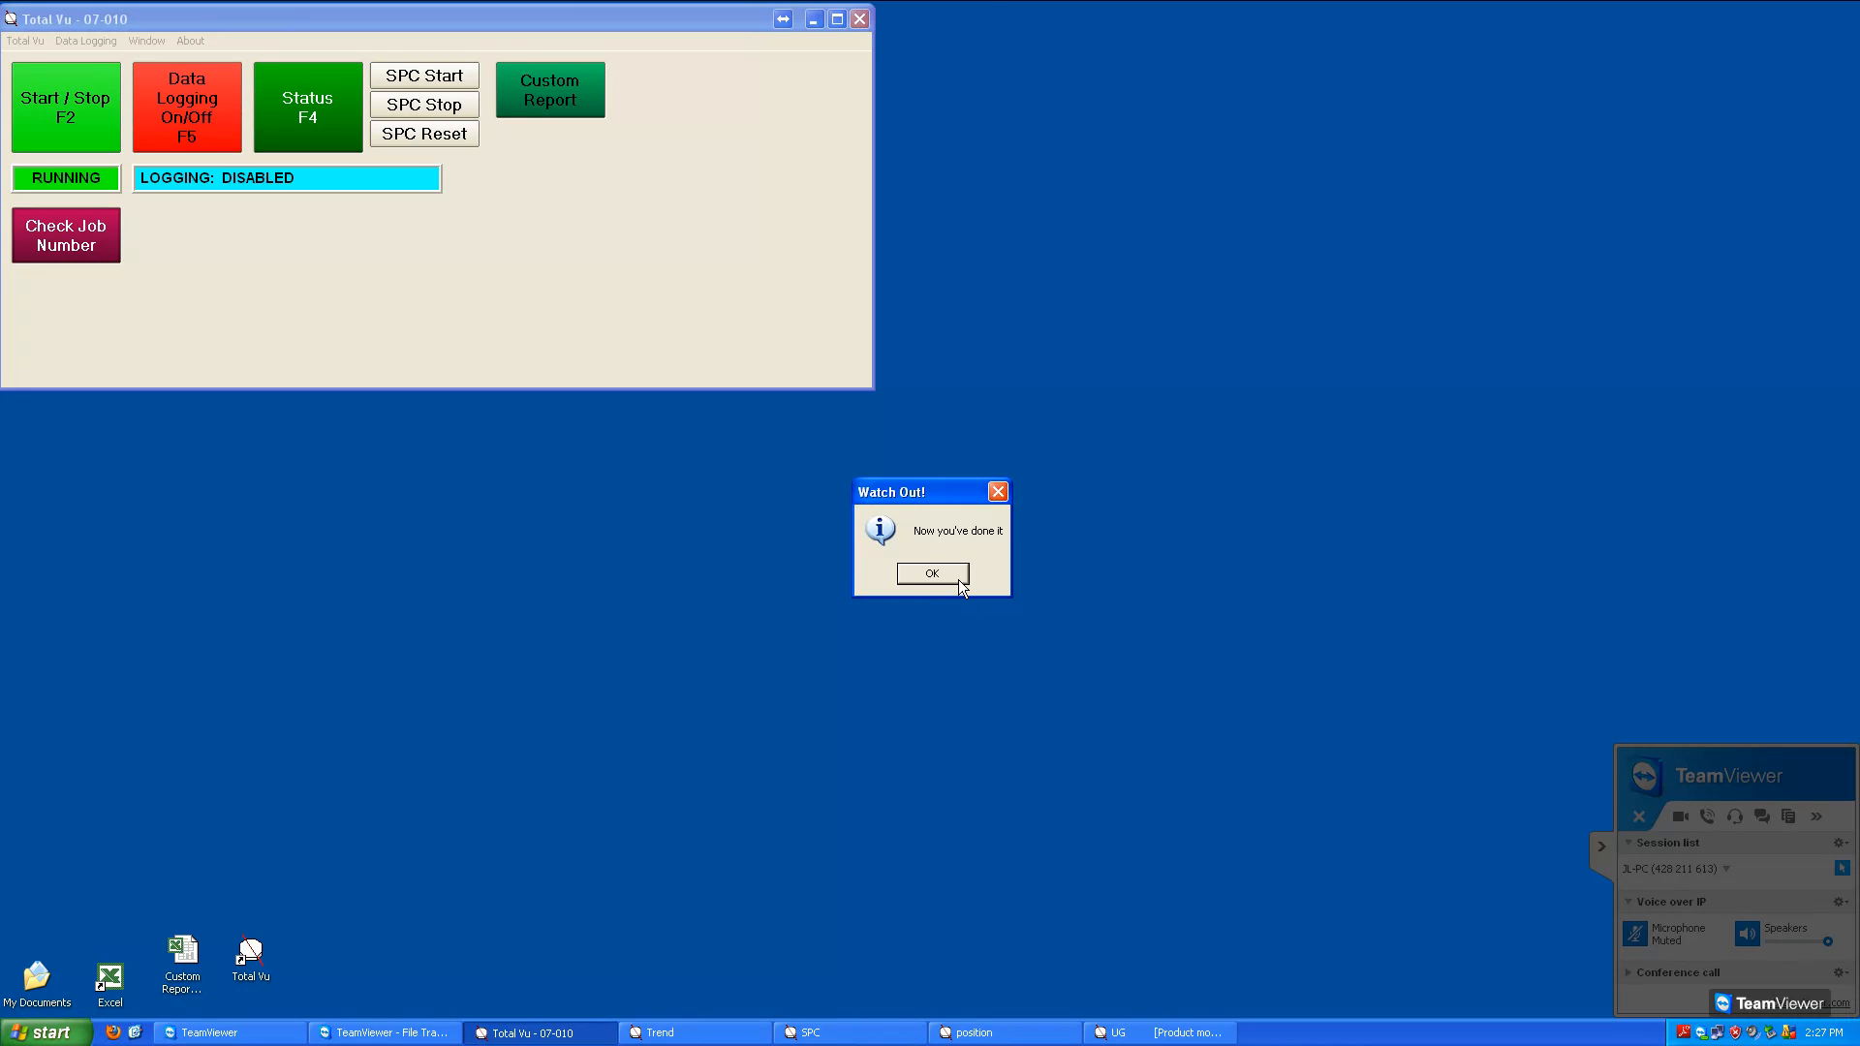
Dismiss the macro's second message and start a new action of type Action Macro: Reset Action List in the Actions configuration
click(959, 579)
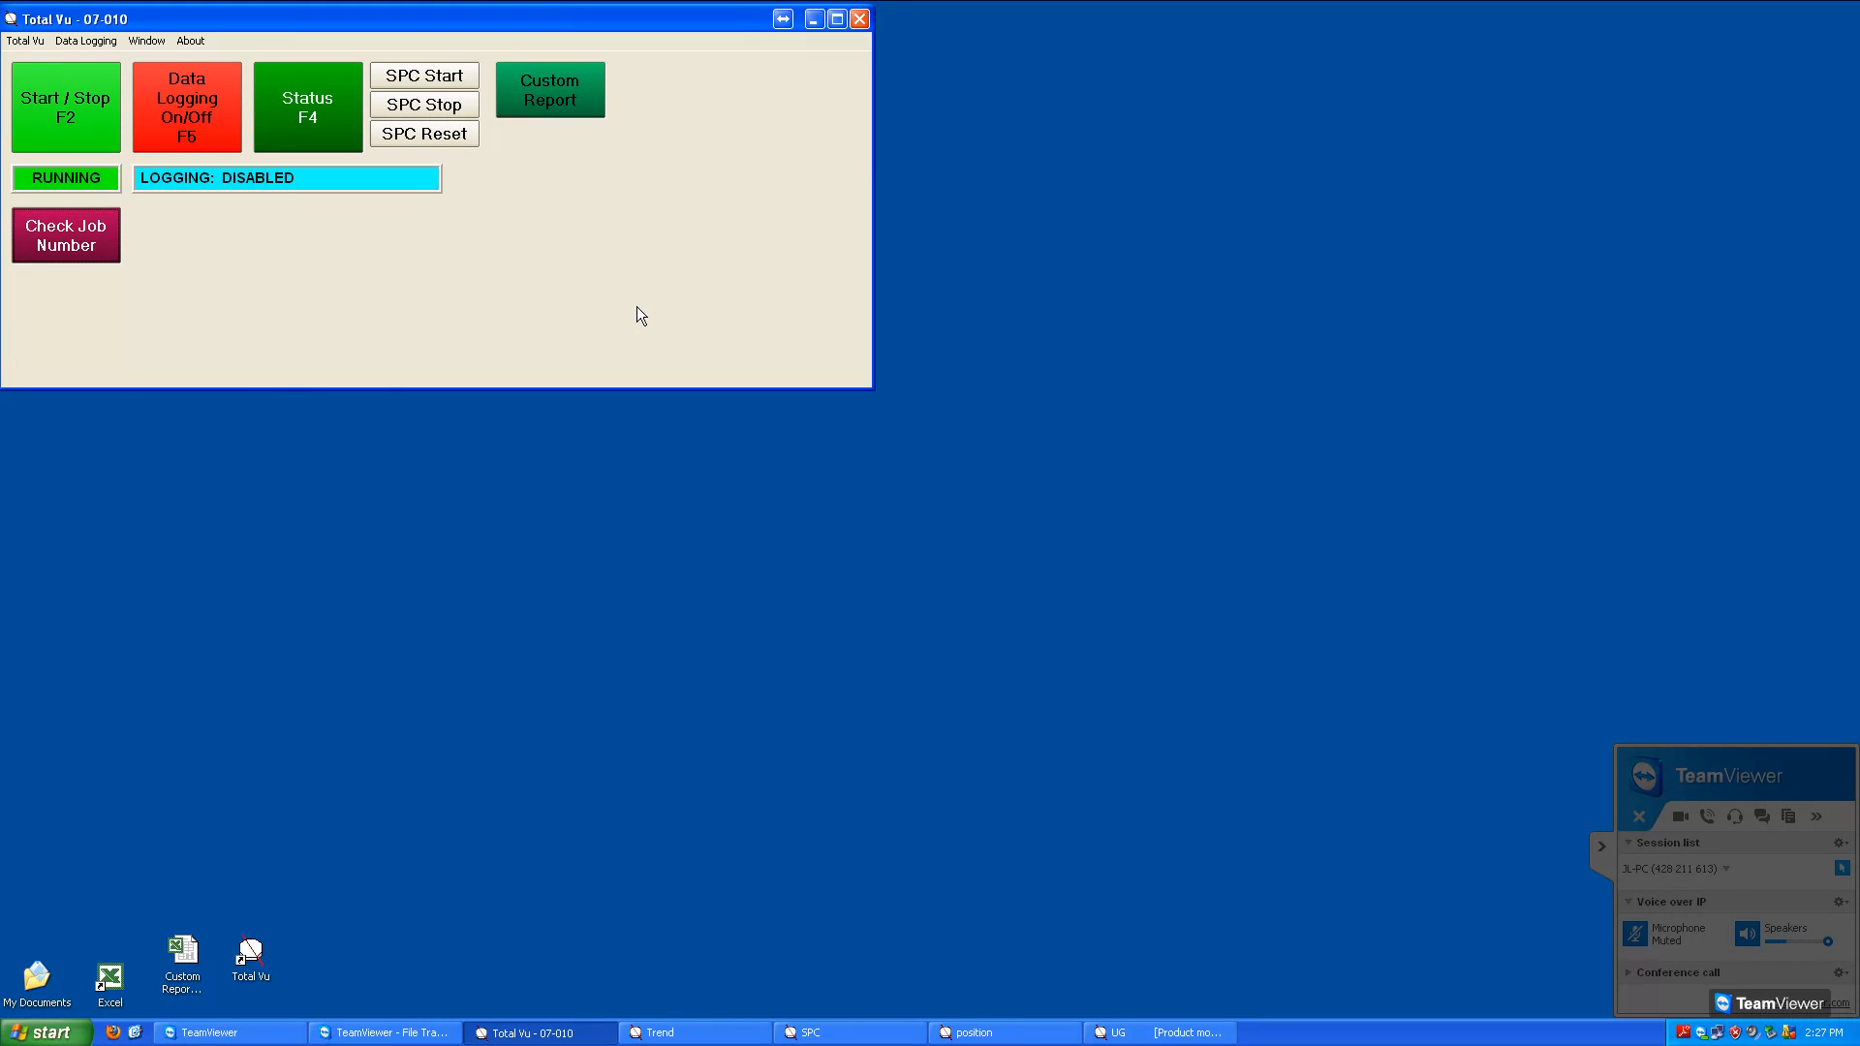
key(F3)
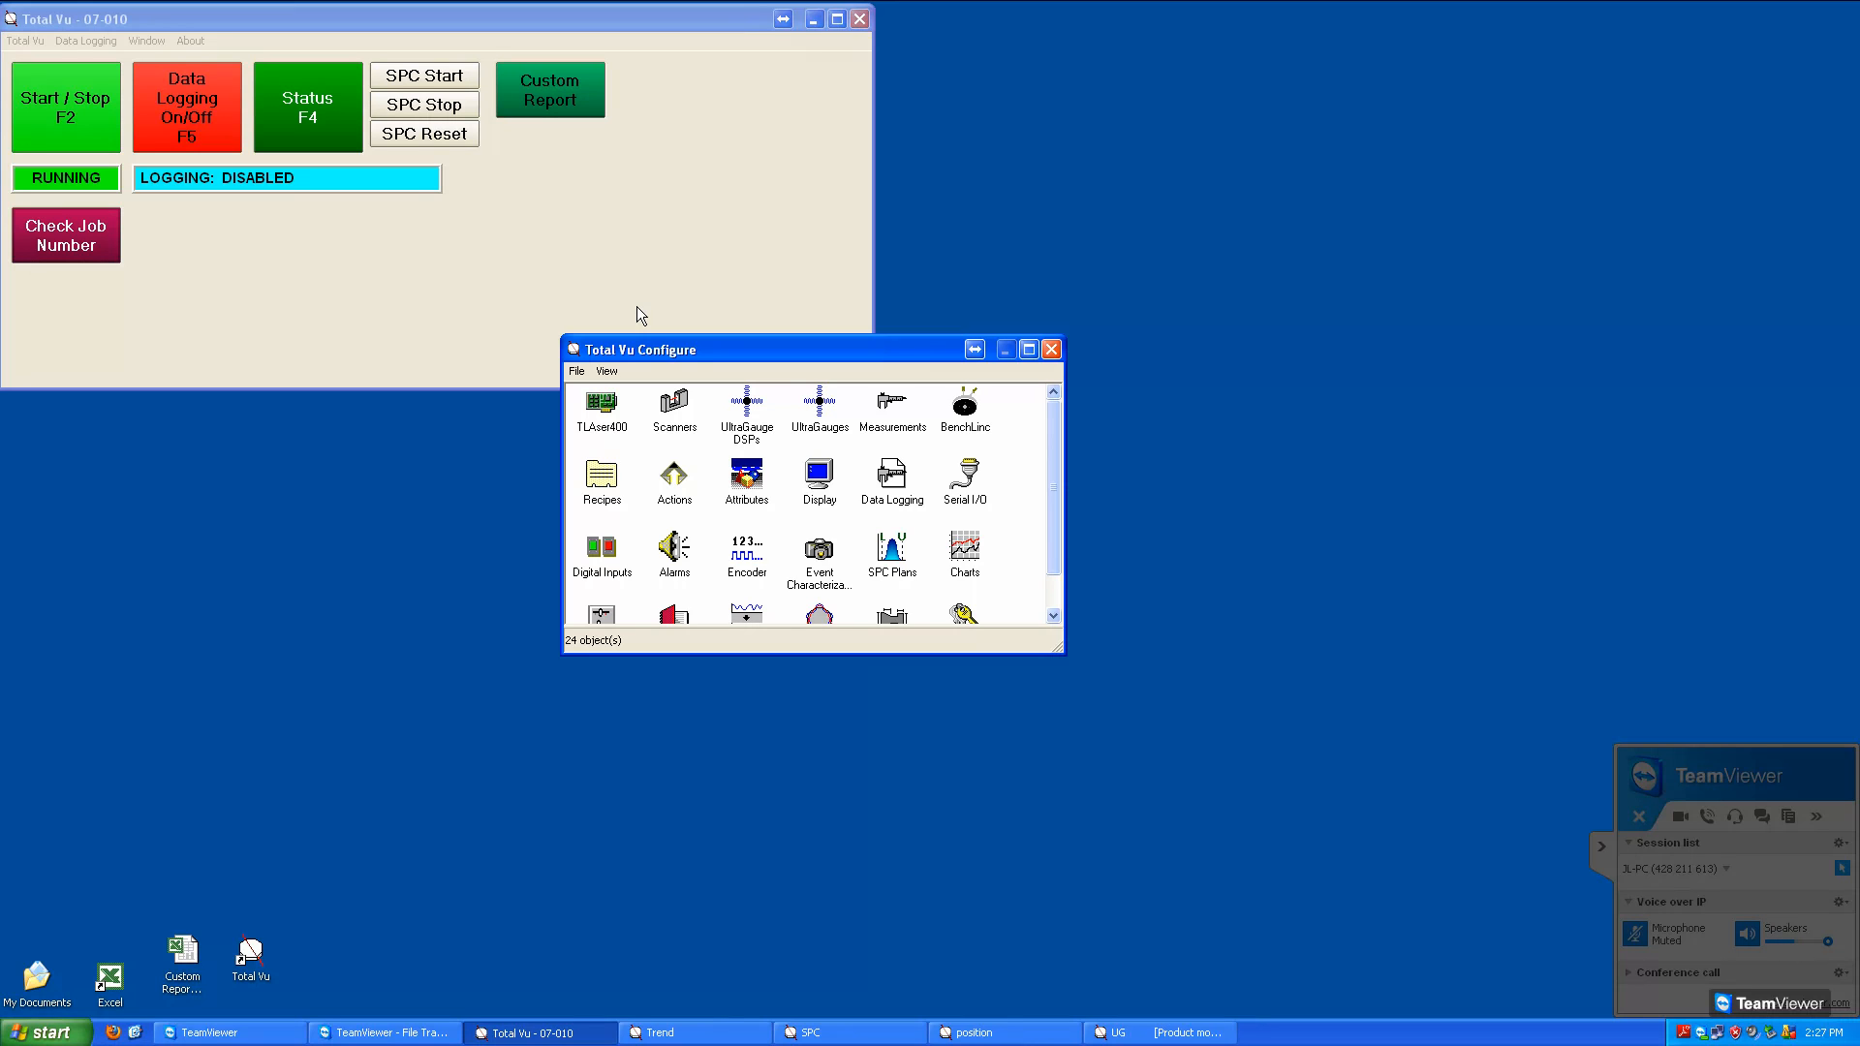
double_click(674, 477)
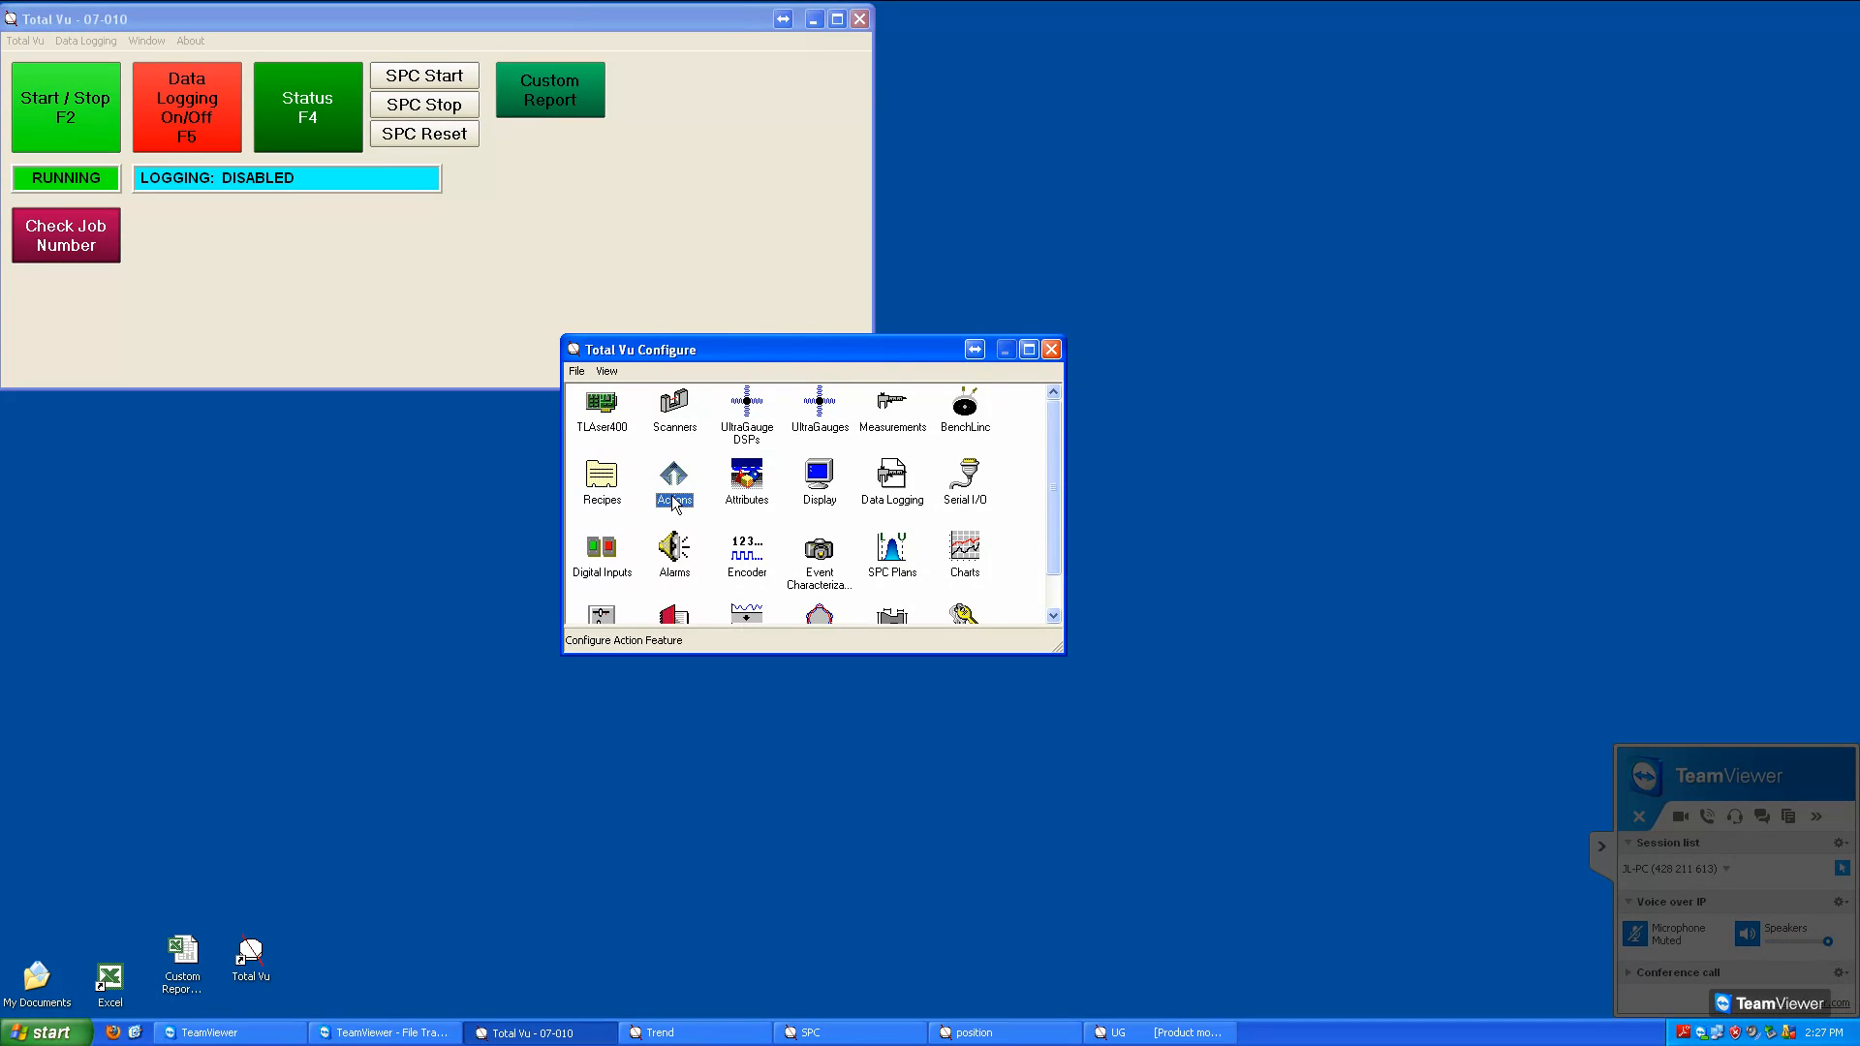
double_click(636, 388)
click(612, 451)
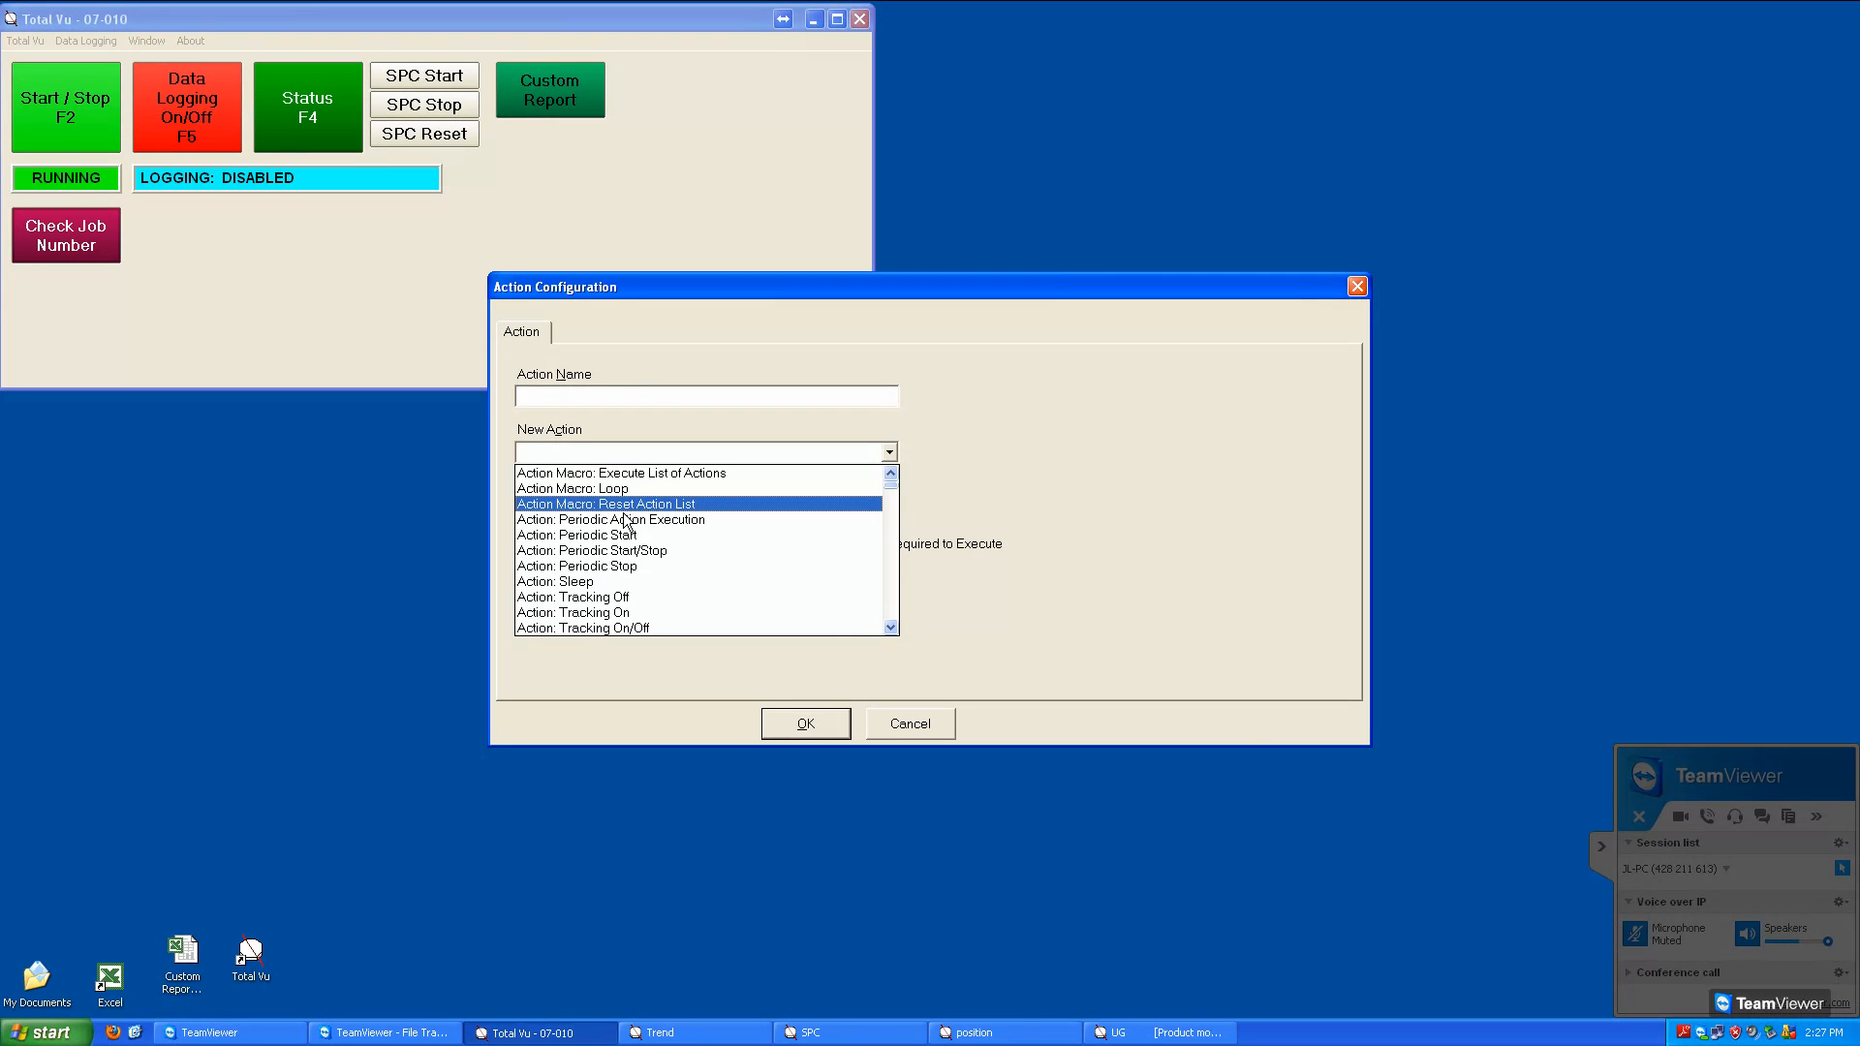
click(624, 511)
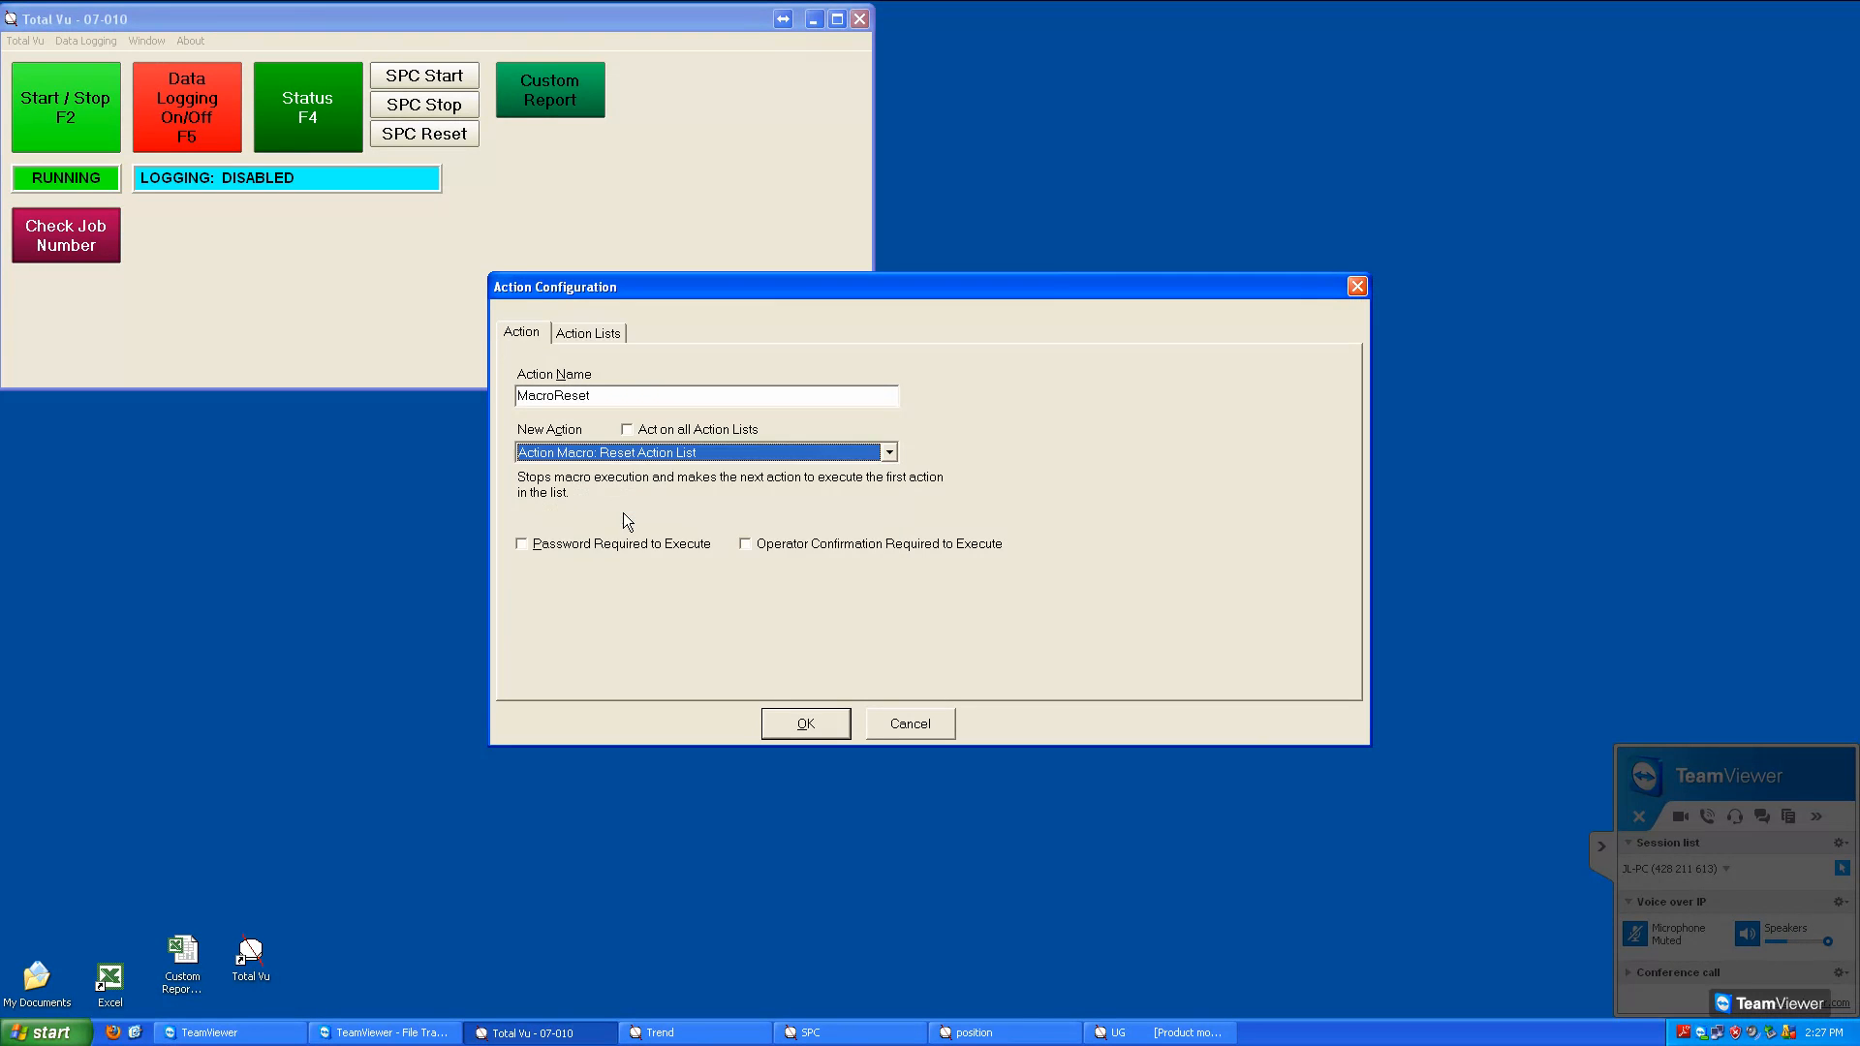
Make the reset action apply to the Macro Messages 1 and 2 list, then save it and close the actions window
click(602, 340)
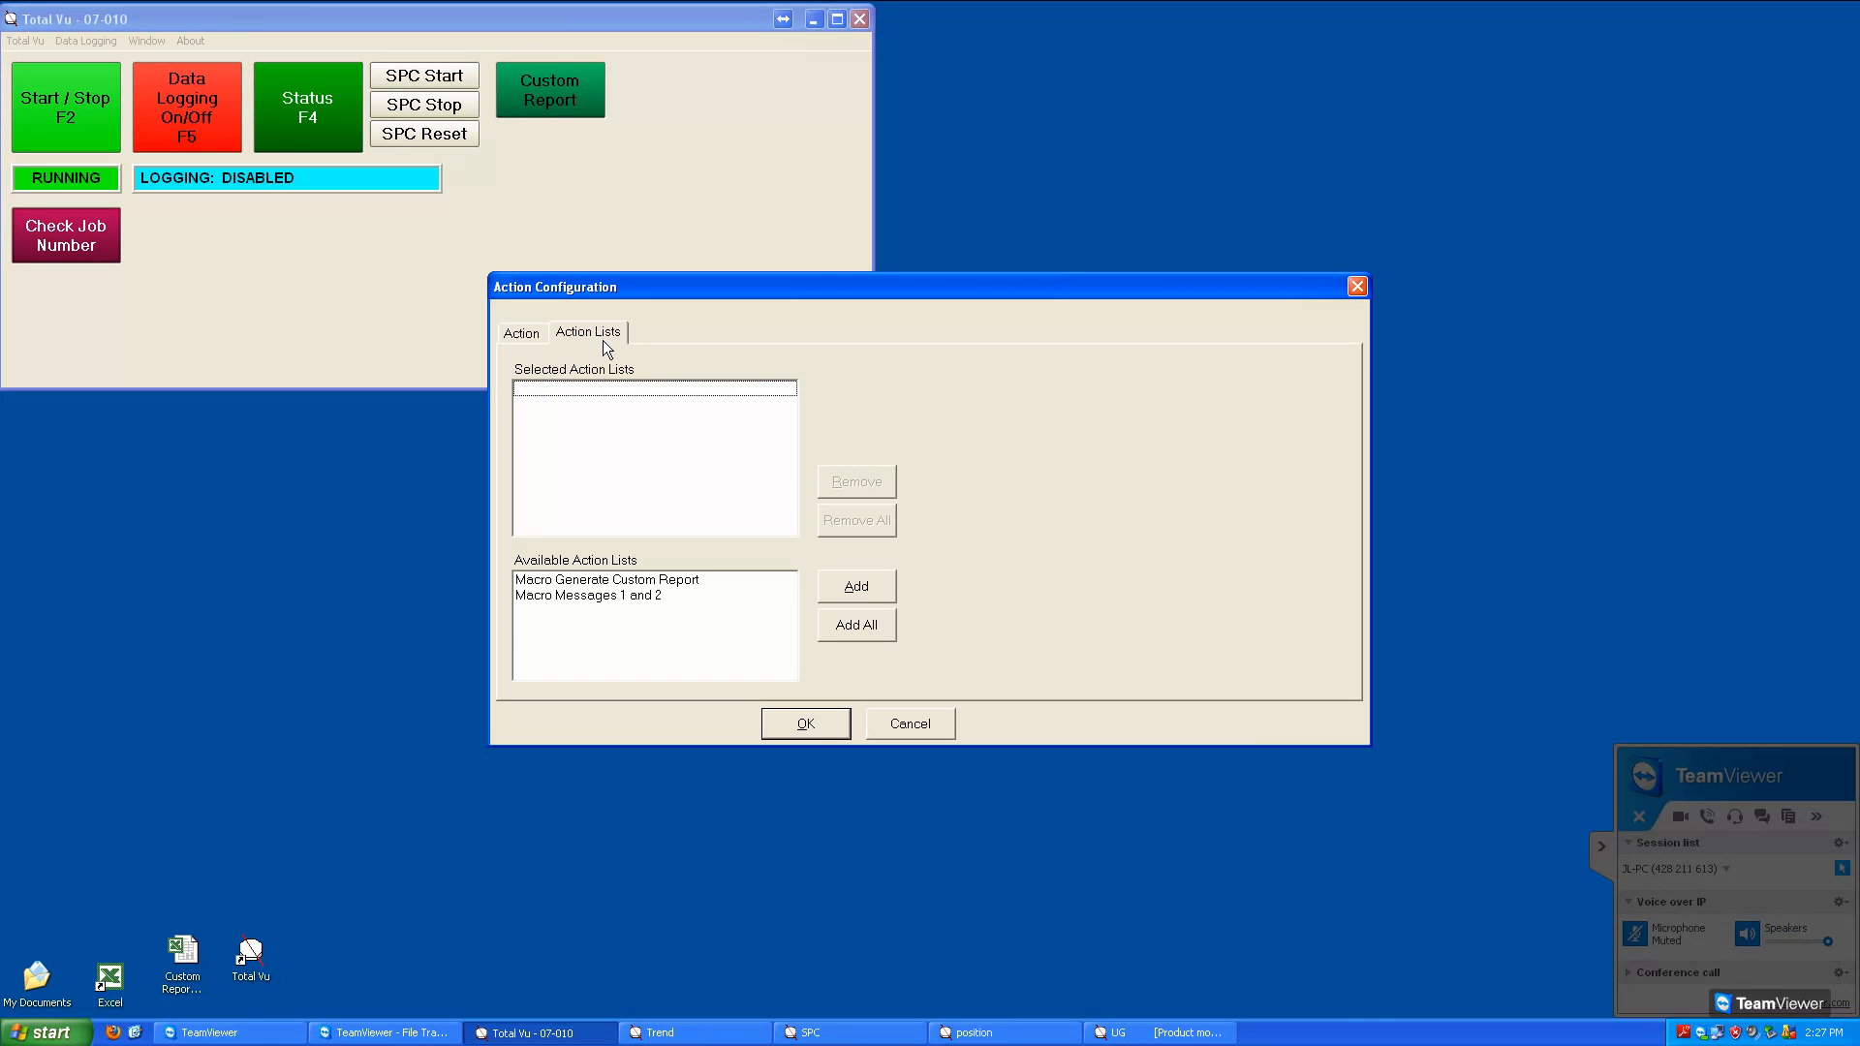
double_click(631, 602)
click(793, 736)
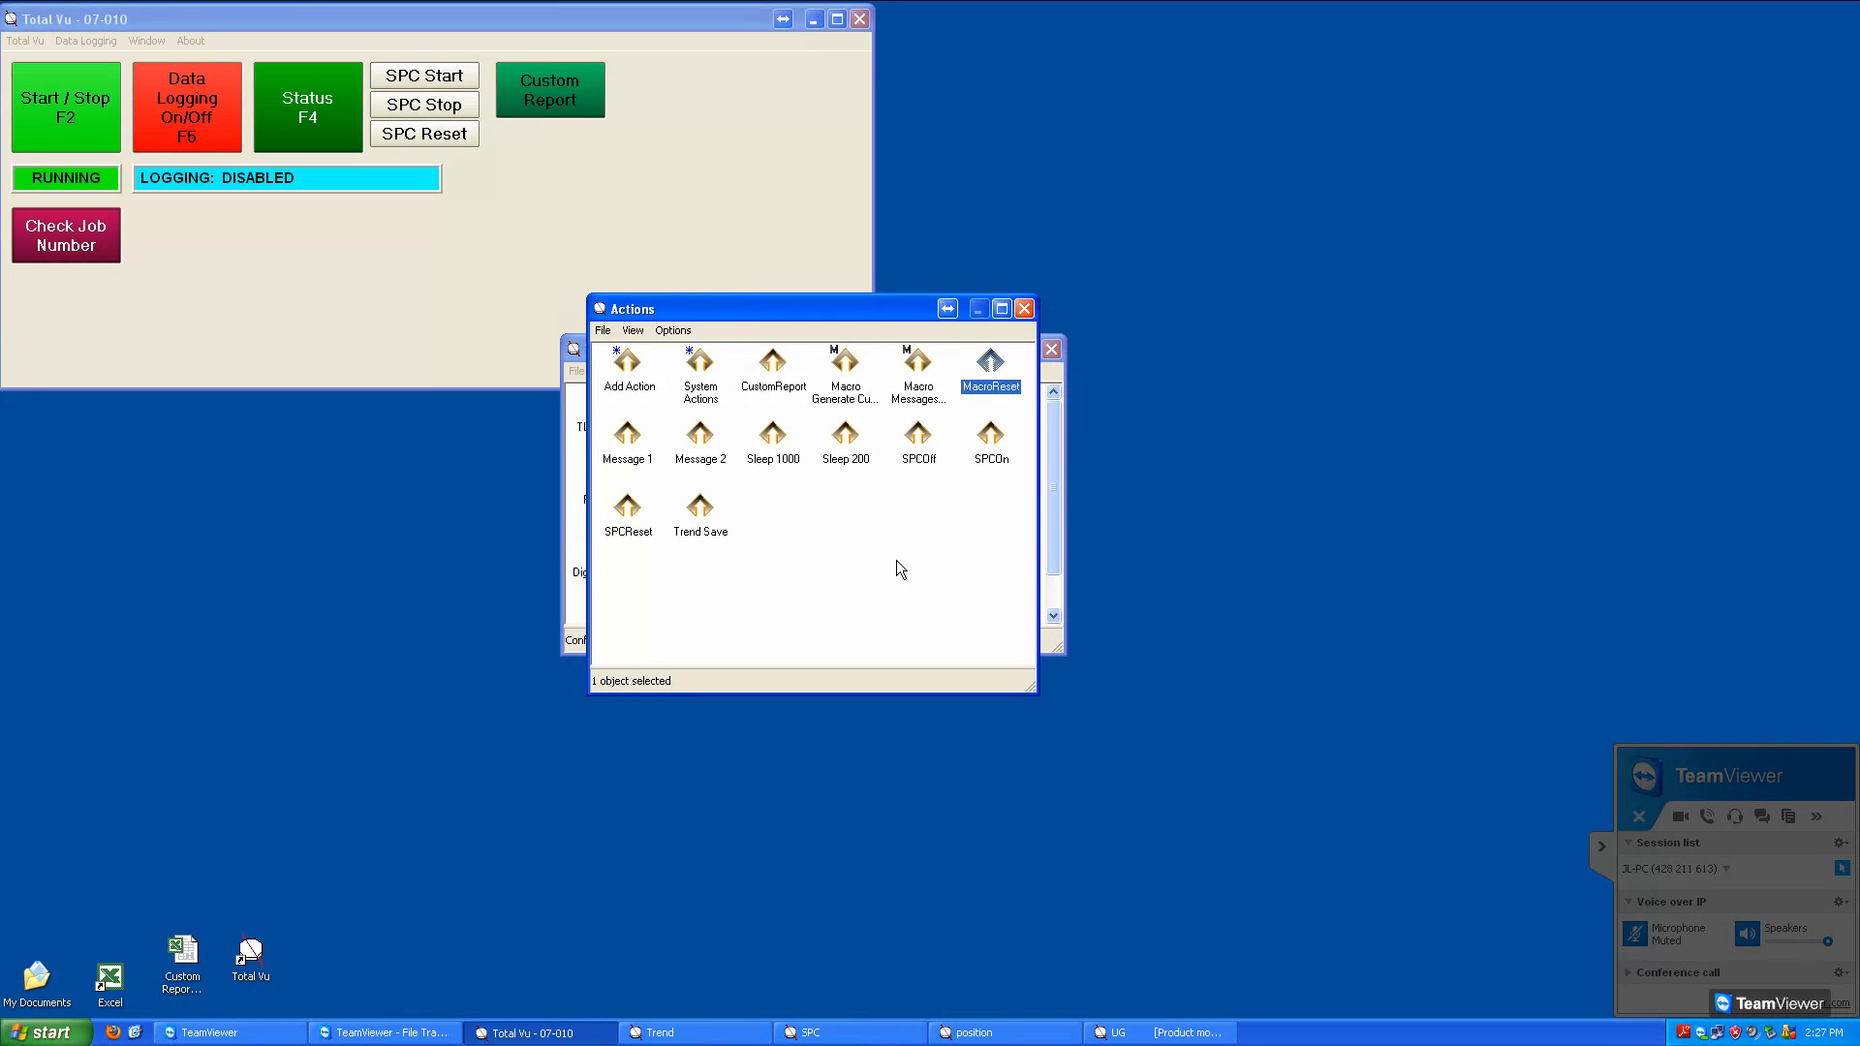
click(1030, 317)
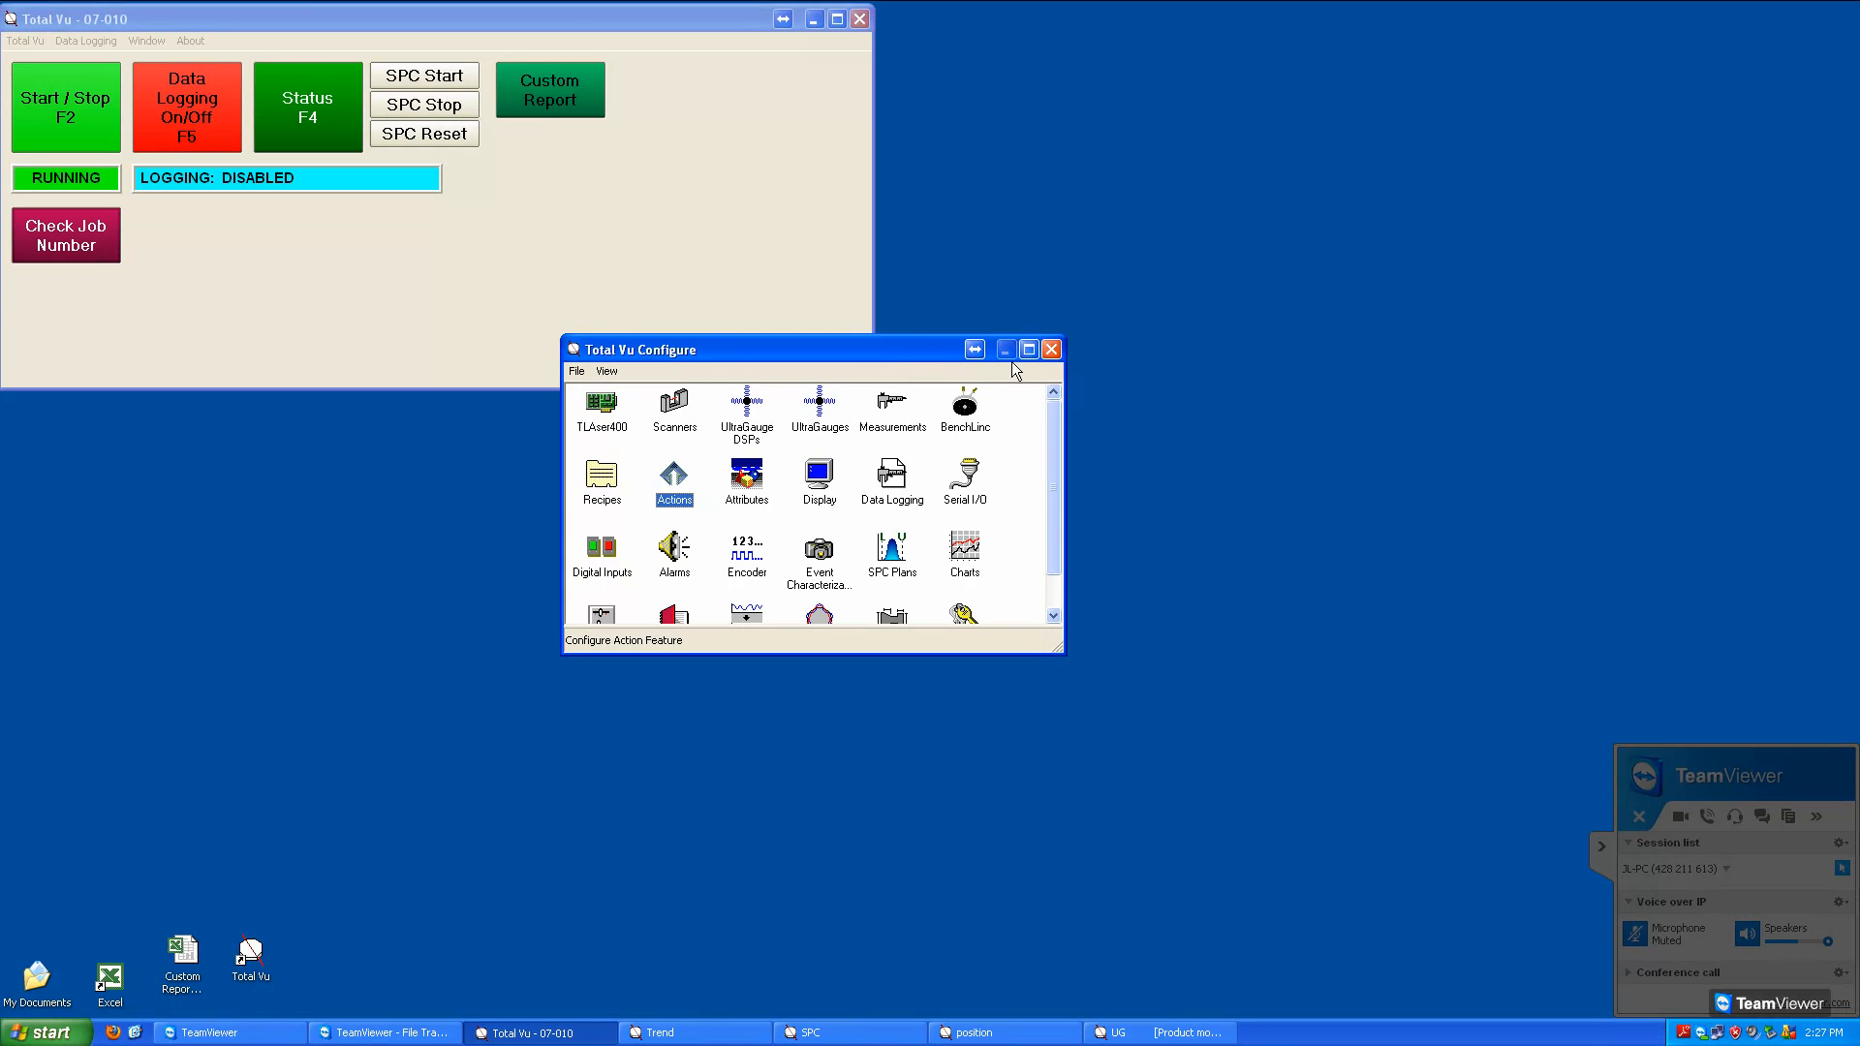
Add a new button named Macro Cancel in the display configuration
double_click(828, 484)
click(574, 600)
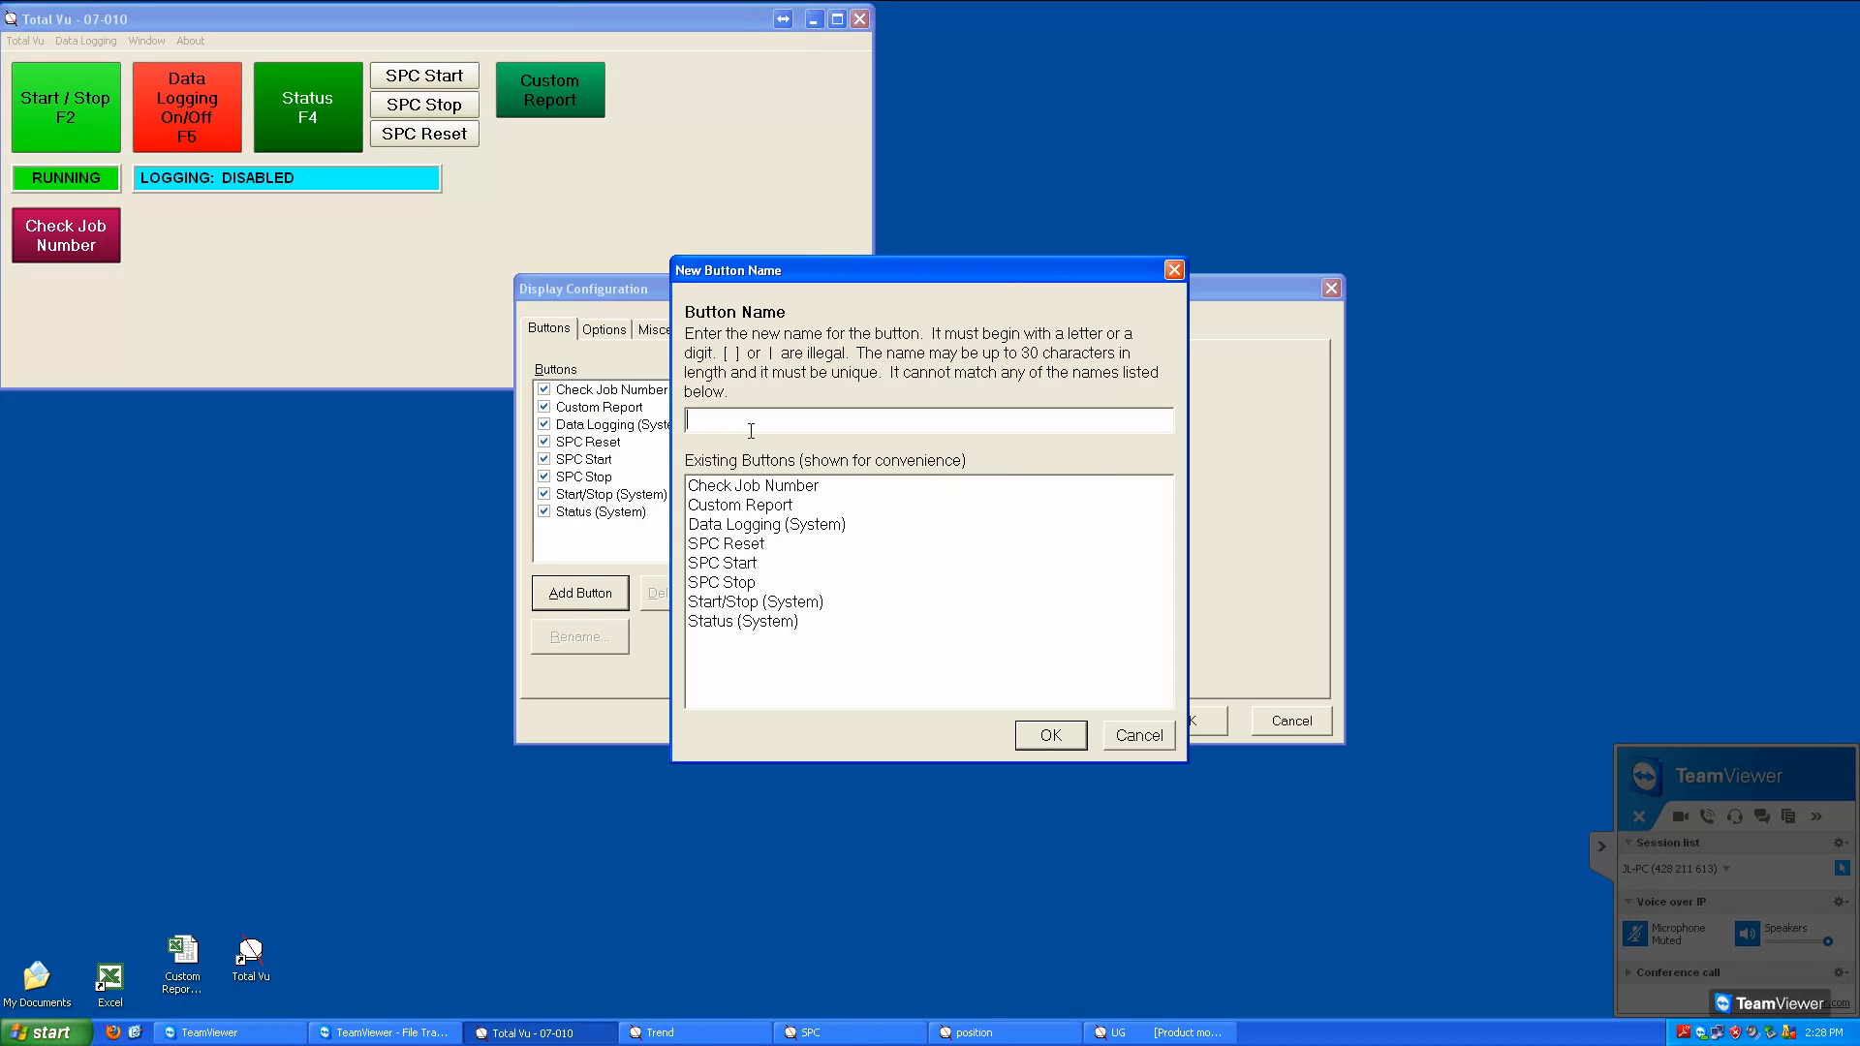
text(Macro Cancel)
click(1050, 738)
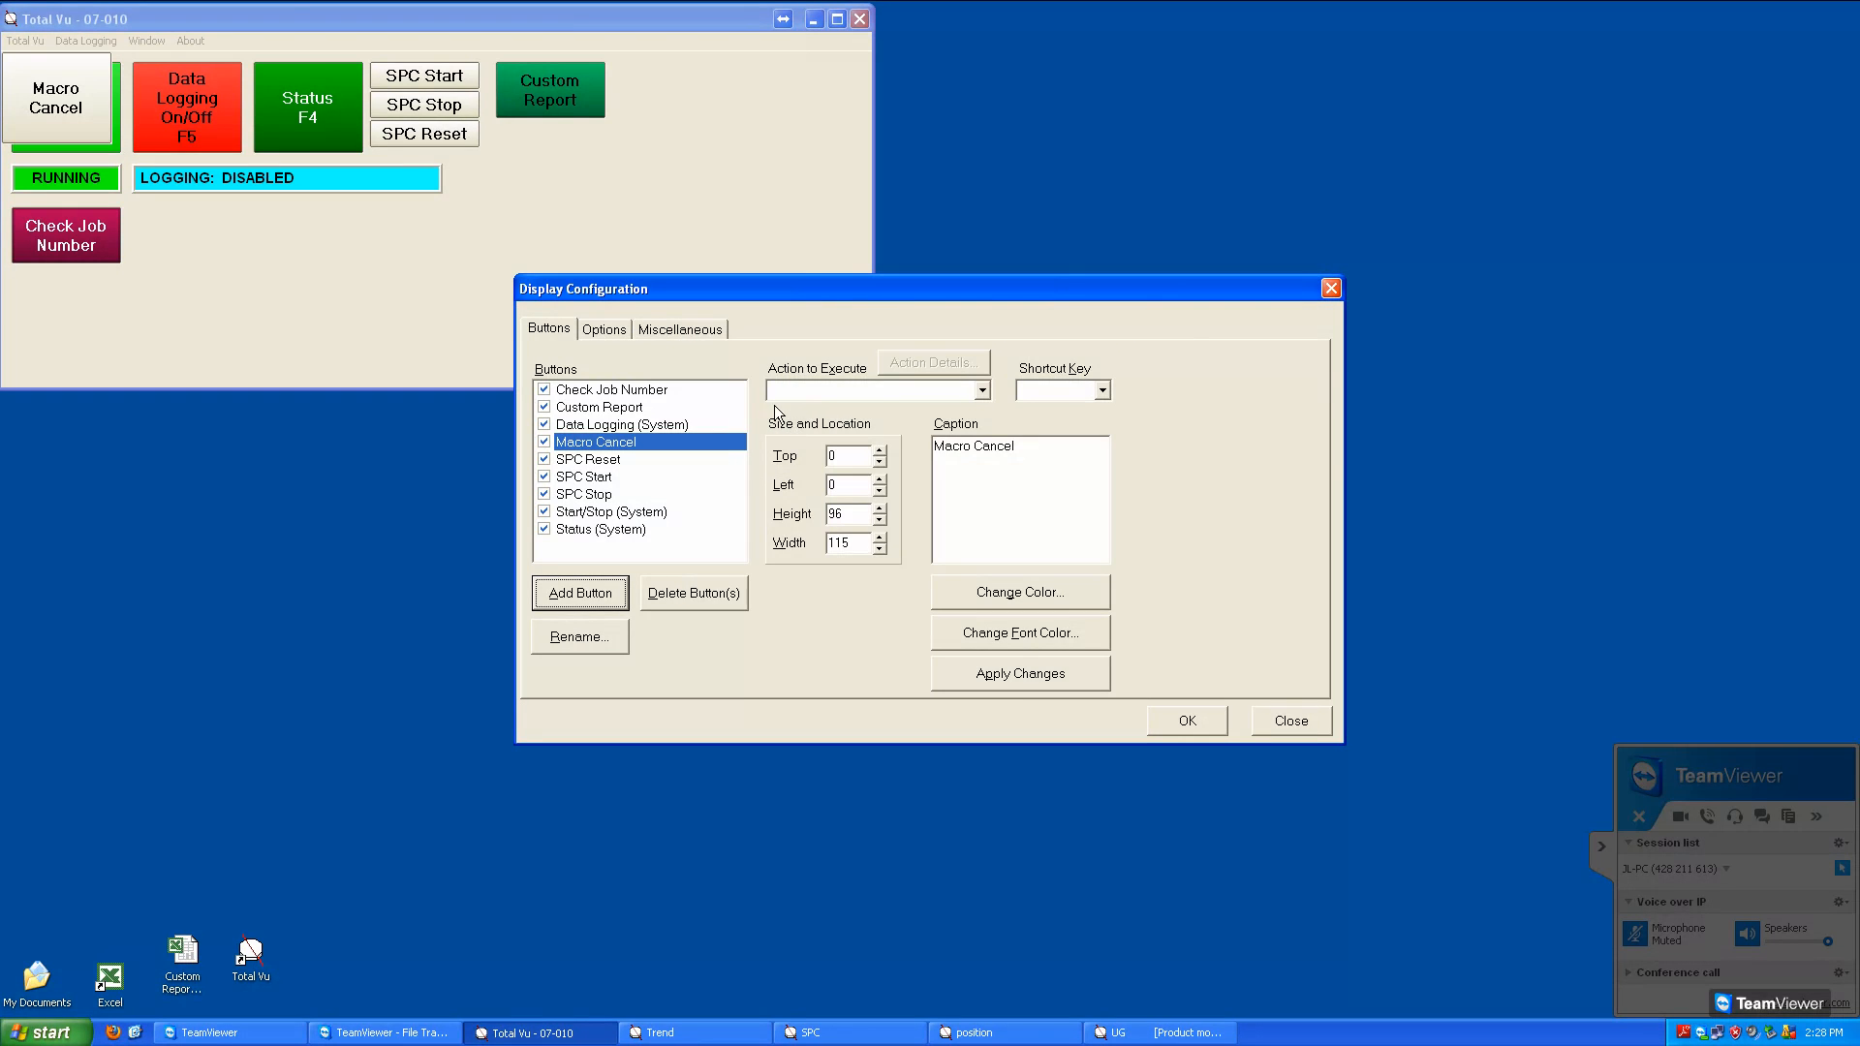
Place the Macro Cancel button at top 230 and left 10, and set its height to 60
click(852, 459)
key(BackSpace)
text(220)
scroll(855, 469, up, 1)
click(859, 492)
scroll(860, 495, up, 1)
drag(865, 524, 811, 521)
text(60)
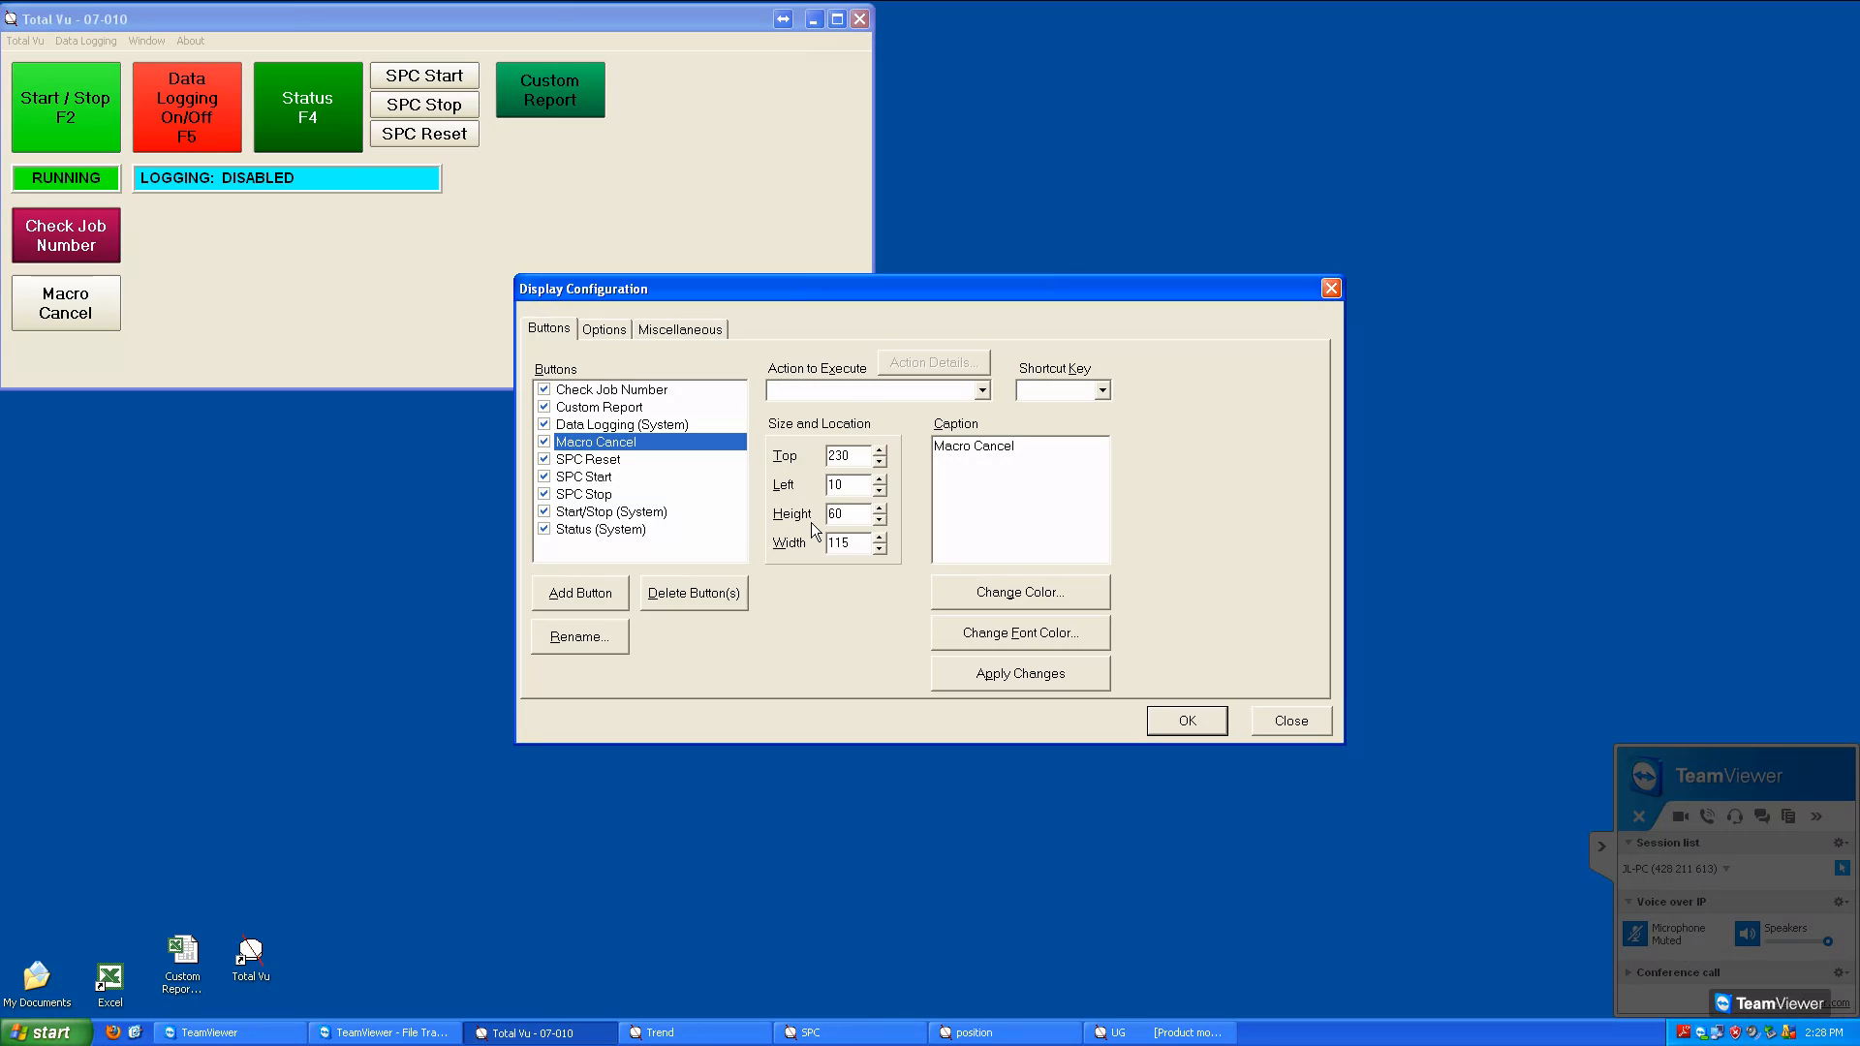
Color the Macro Cancel button yellow and save the display configuration
click(1030, 604)
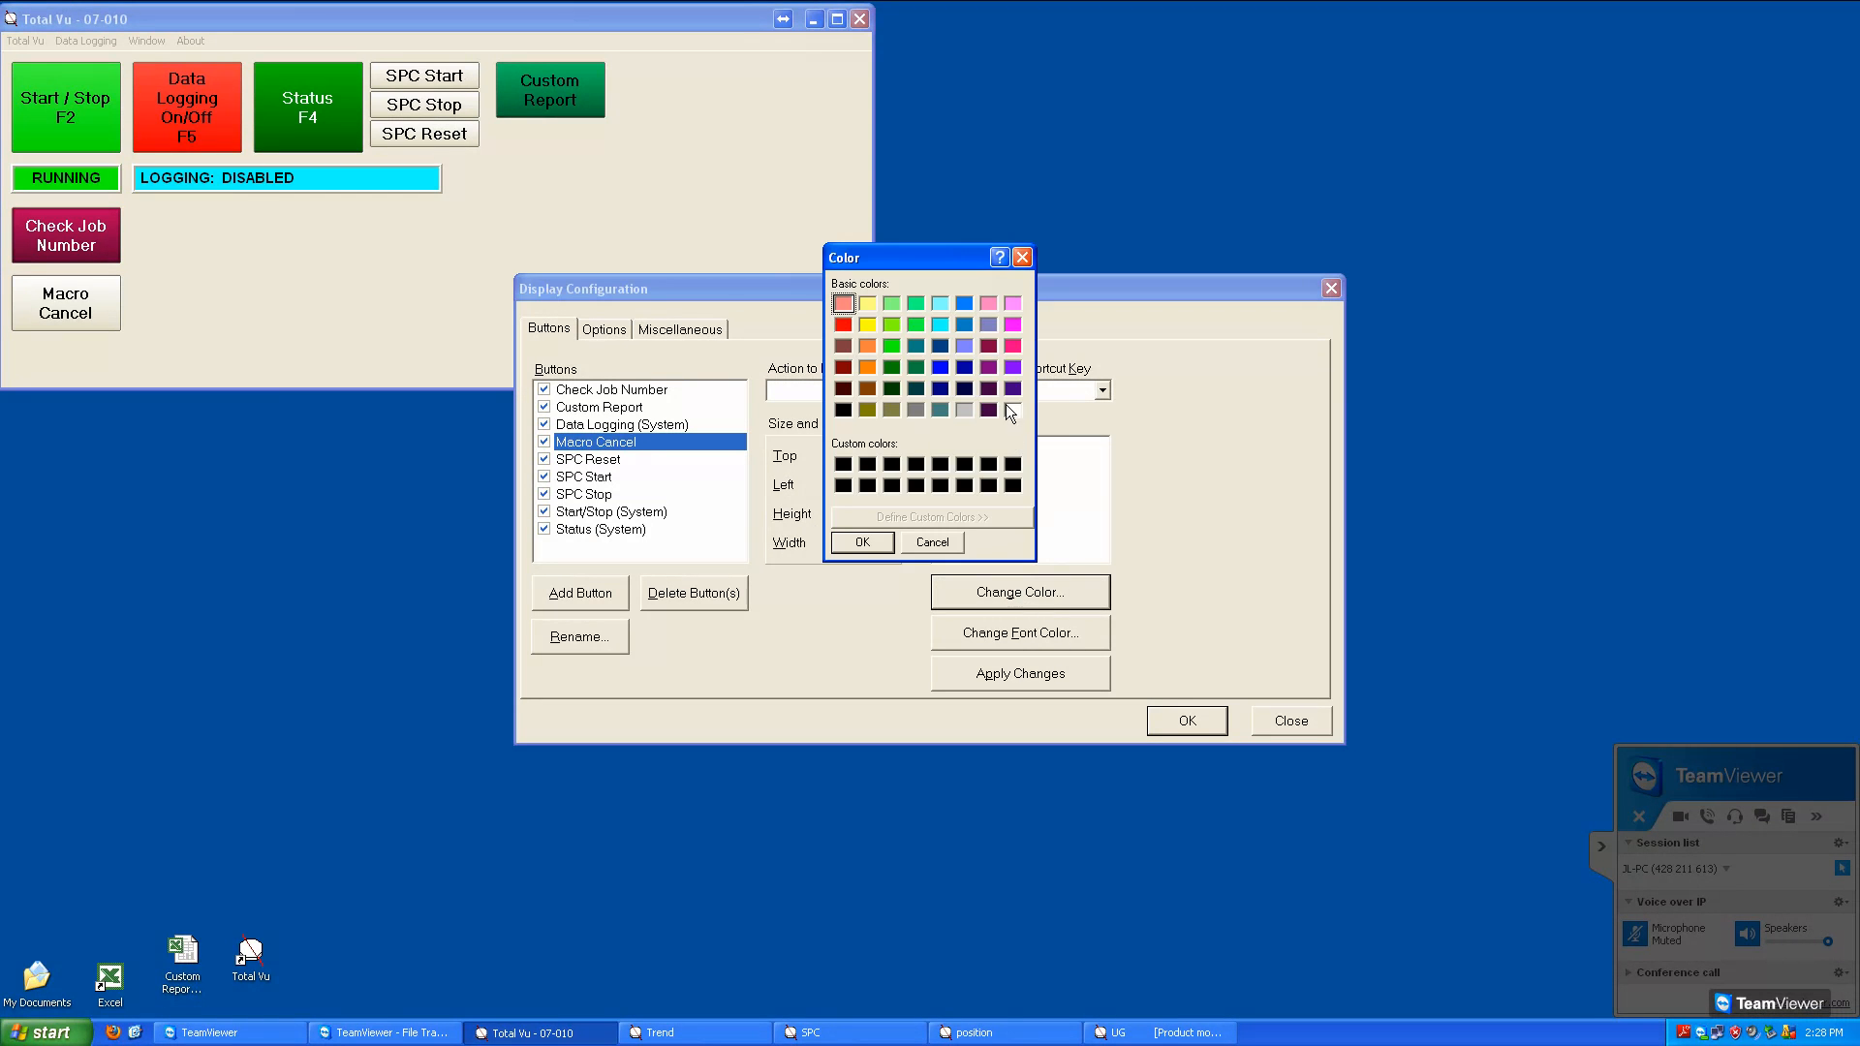
click(862, 544)
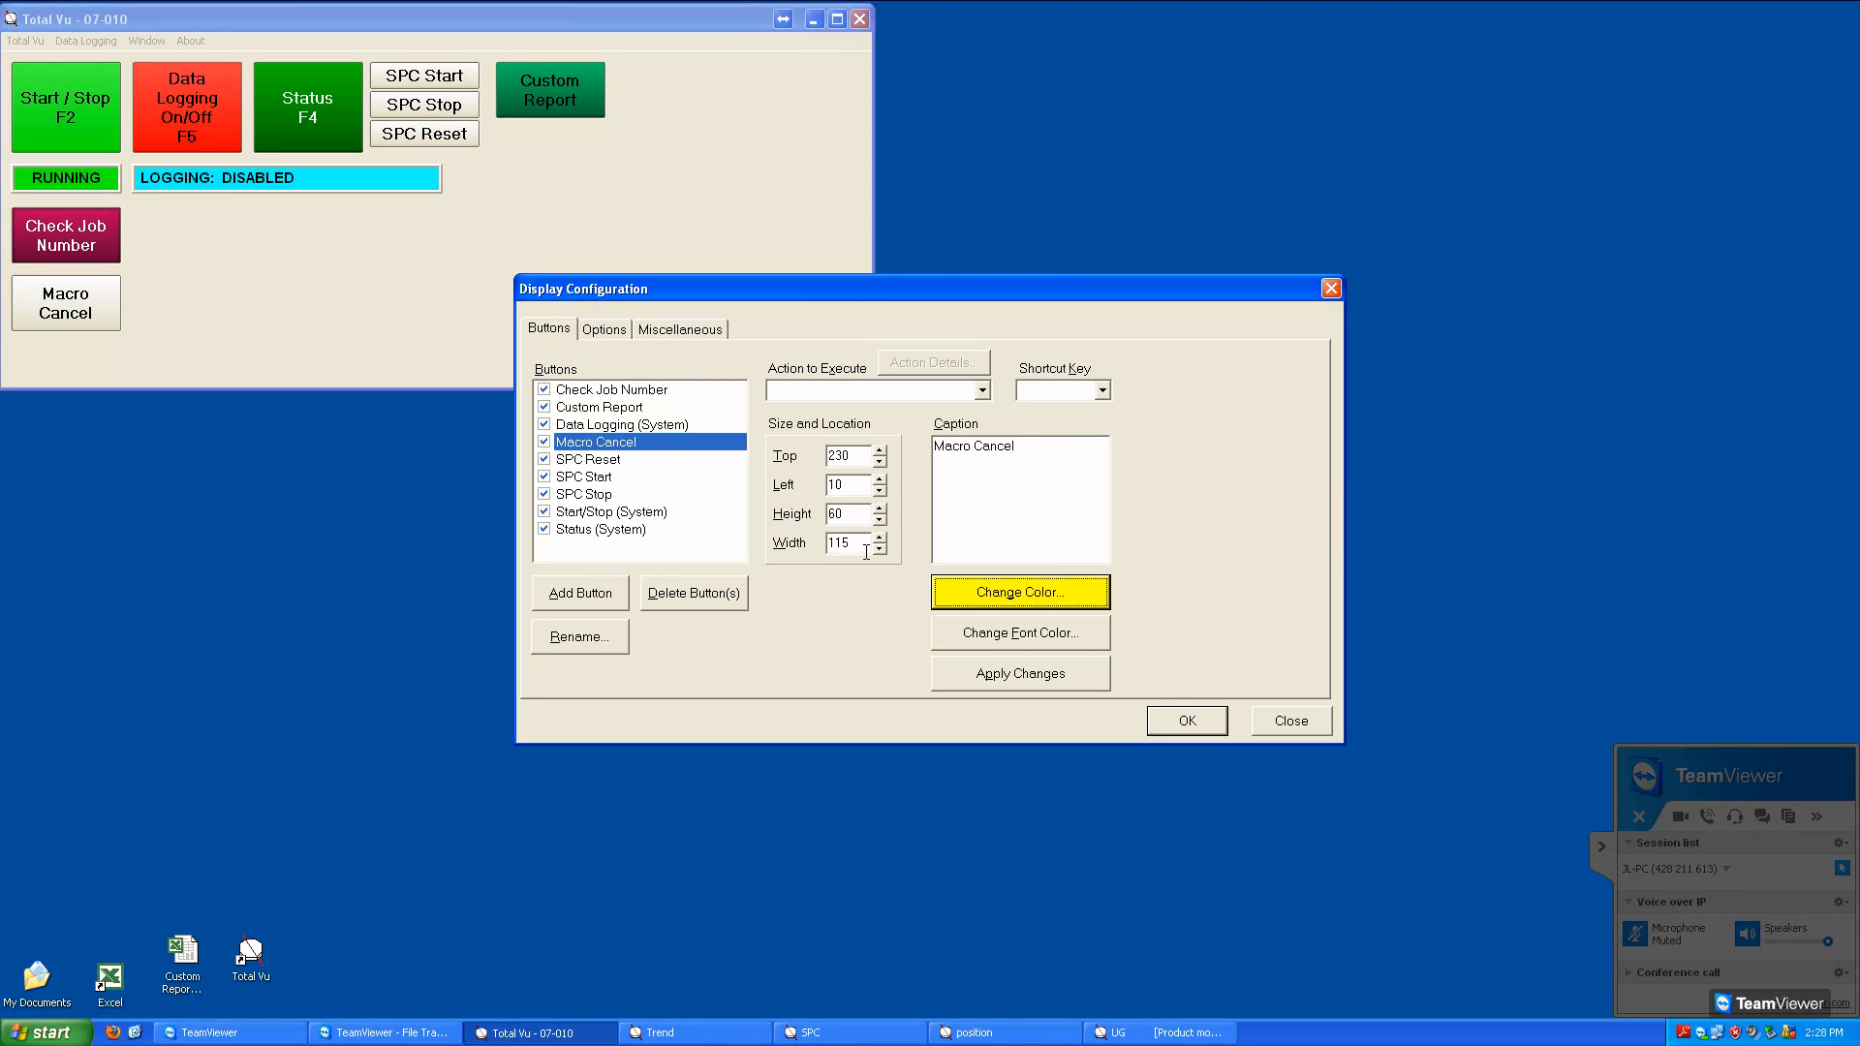
click(1181, 725)
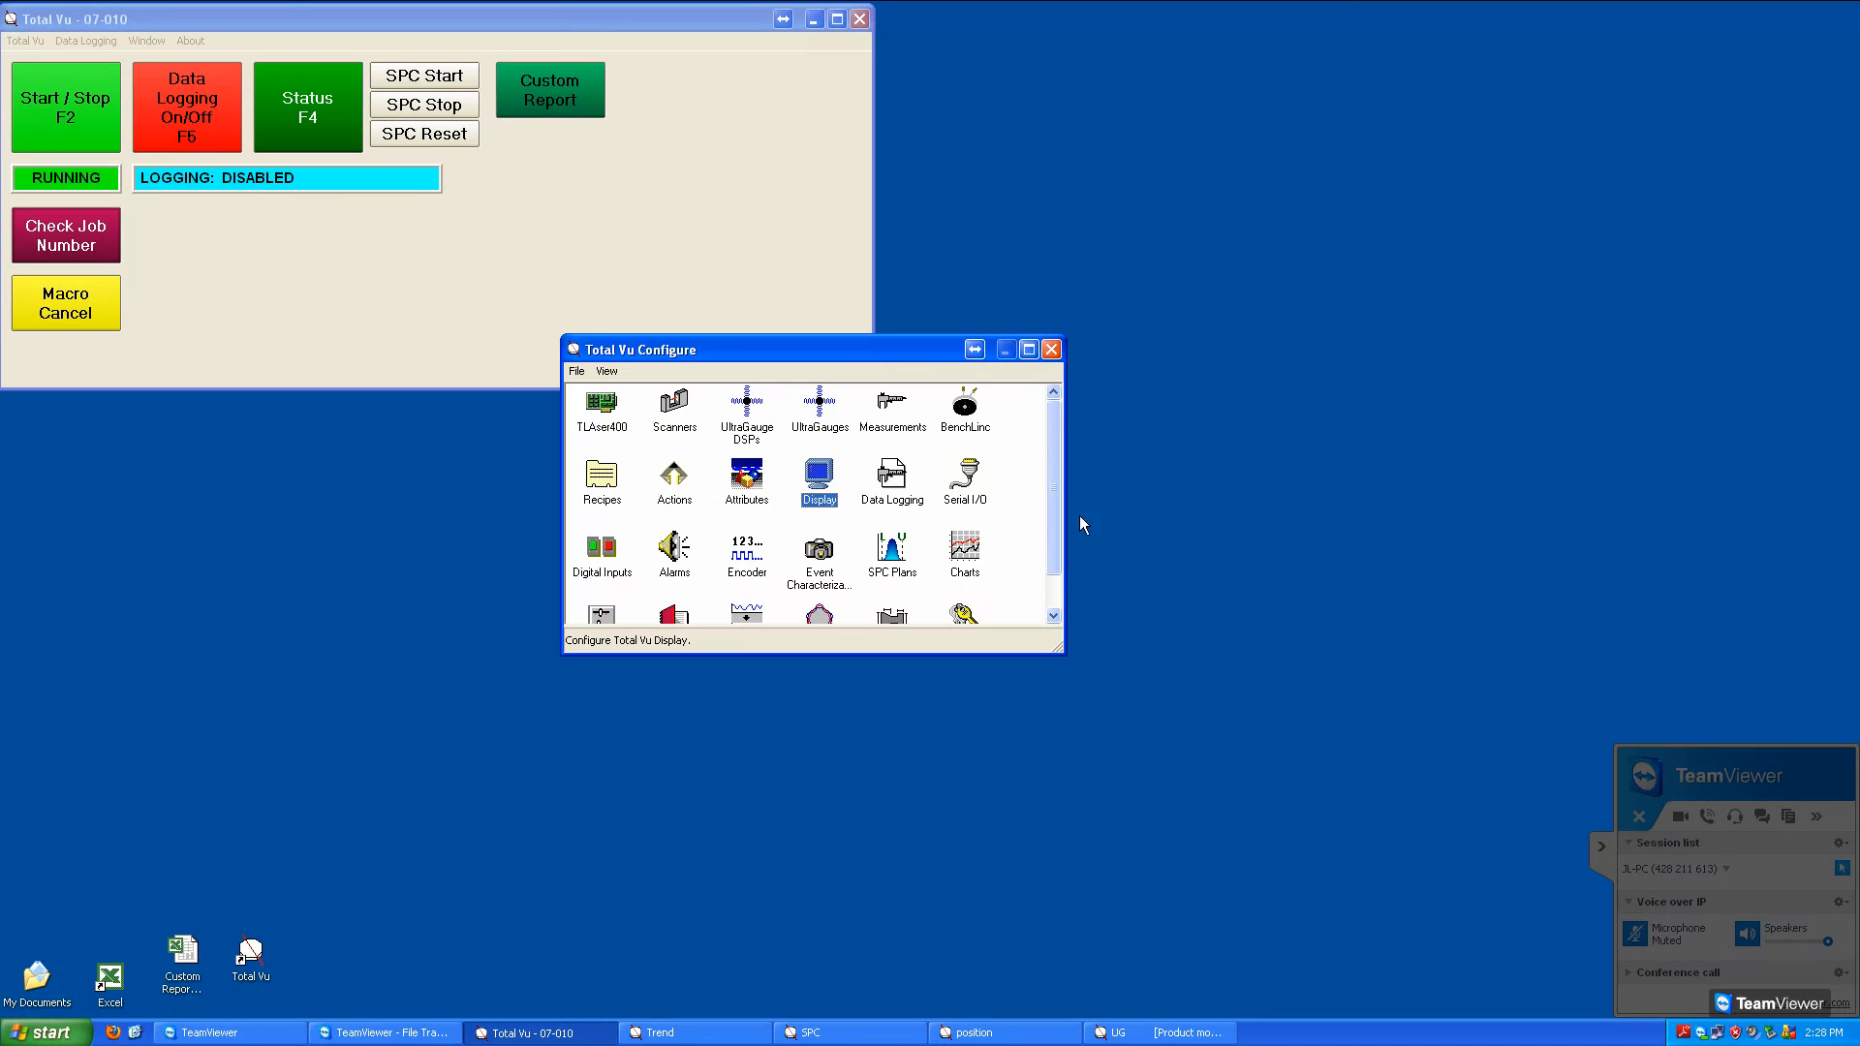
Assign the MacroReset action to the Macro Cancel button in the display configuration, save and leave configuration mode
double_click(826, 478)
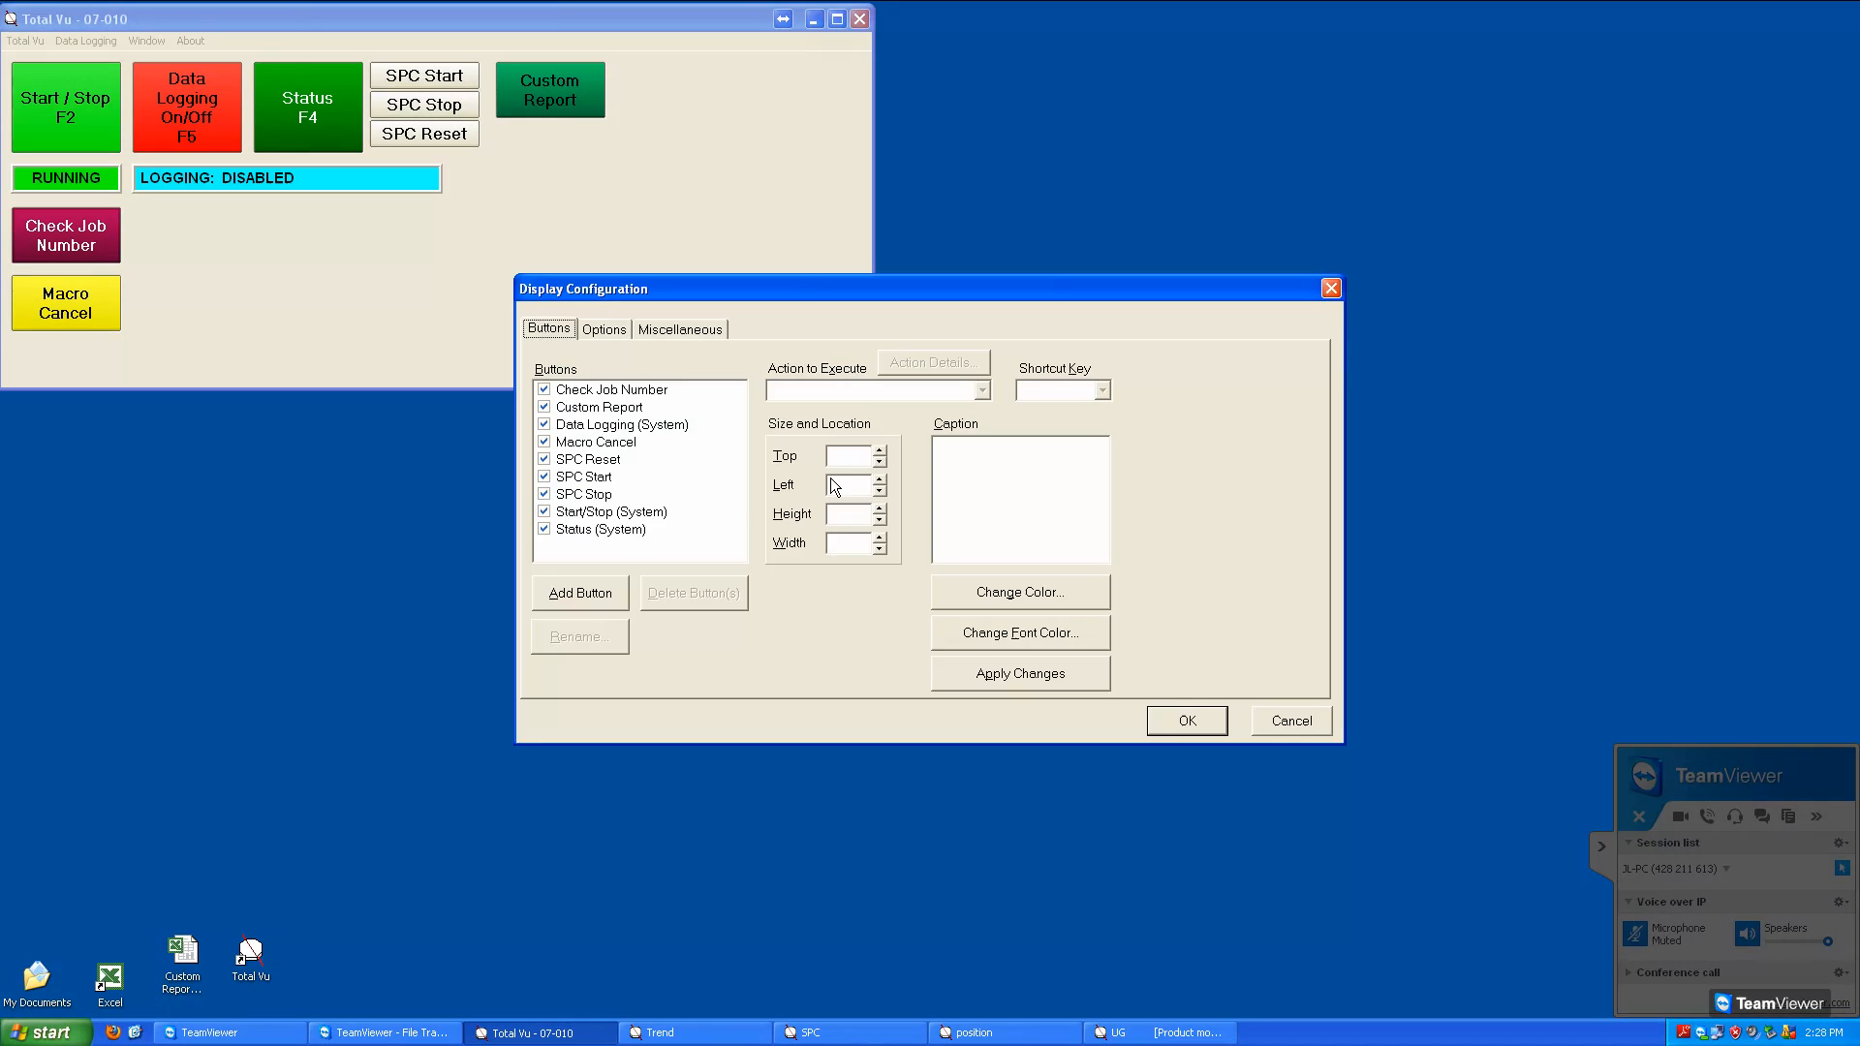
click(601, 441)
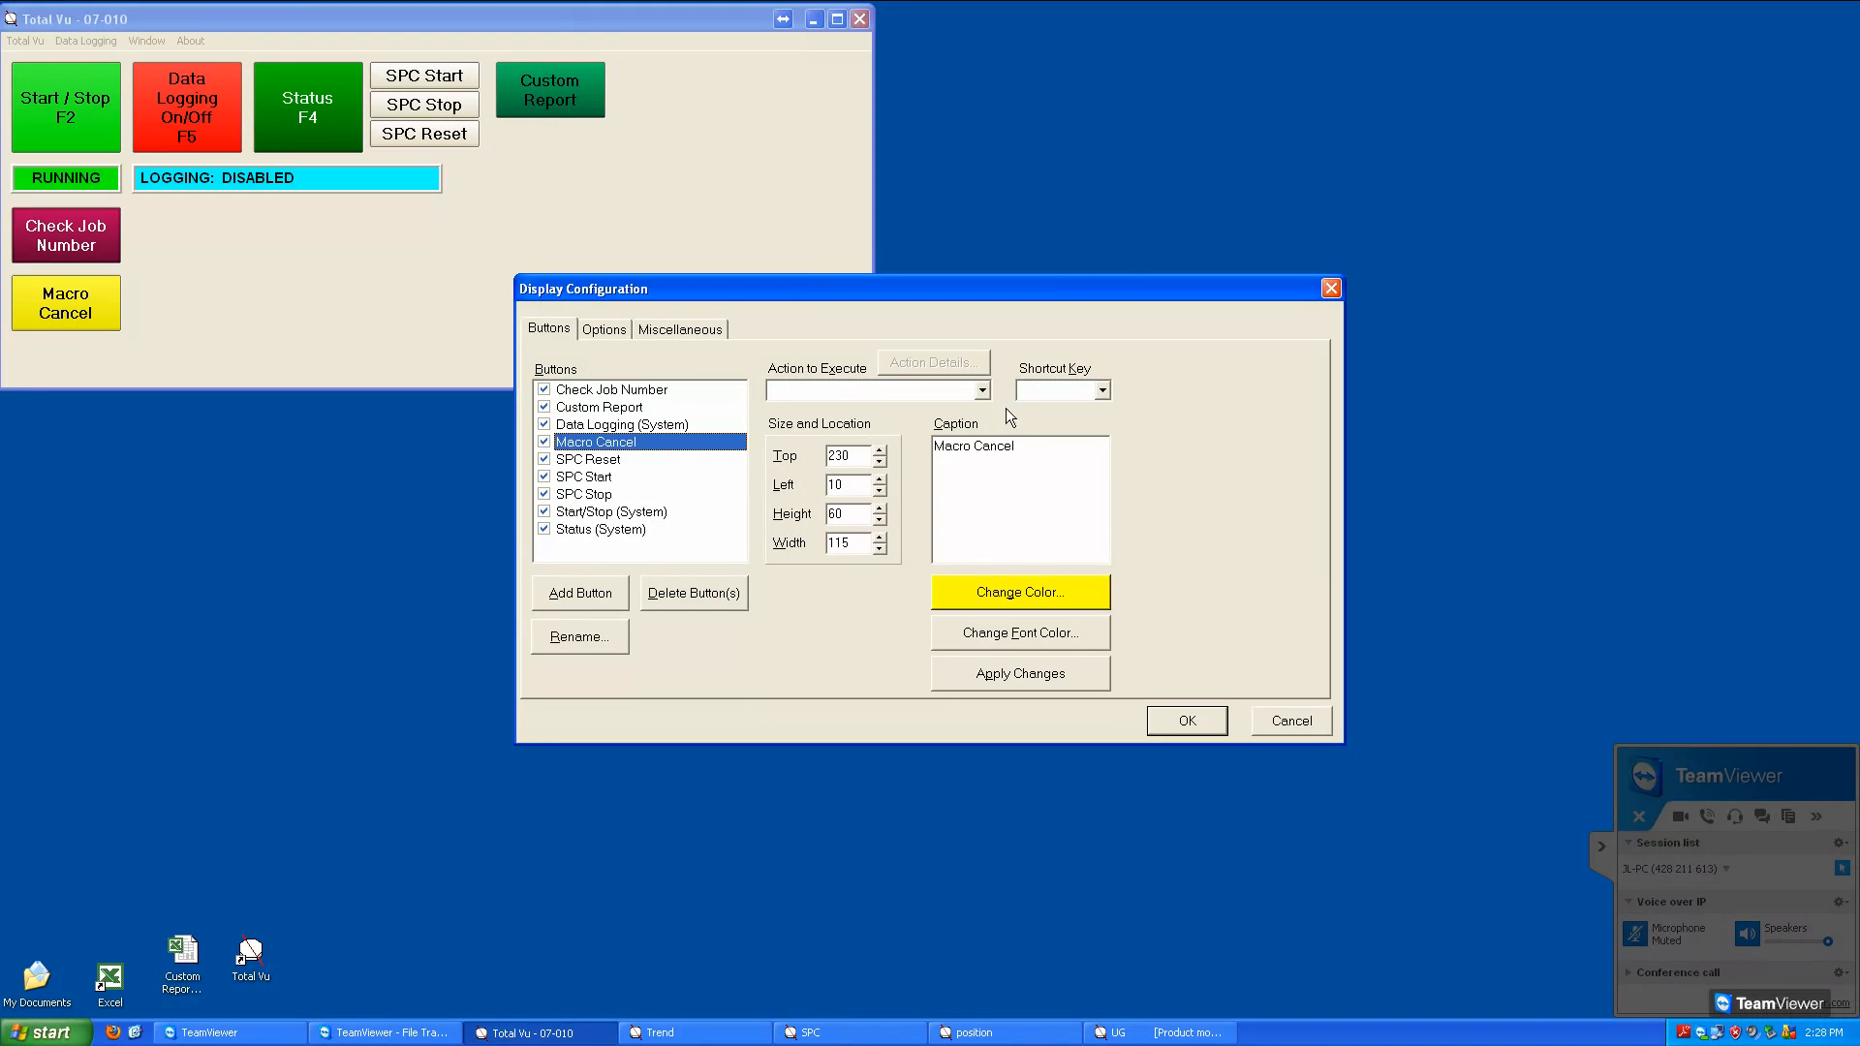
click(982, 391)
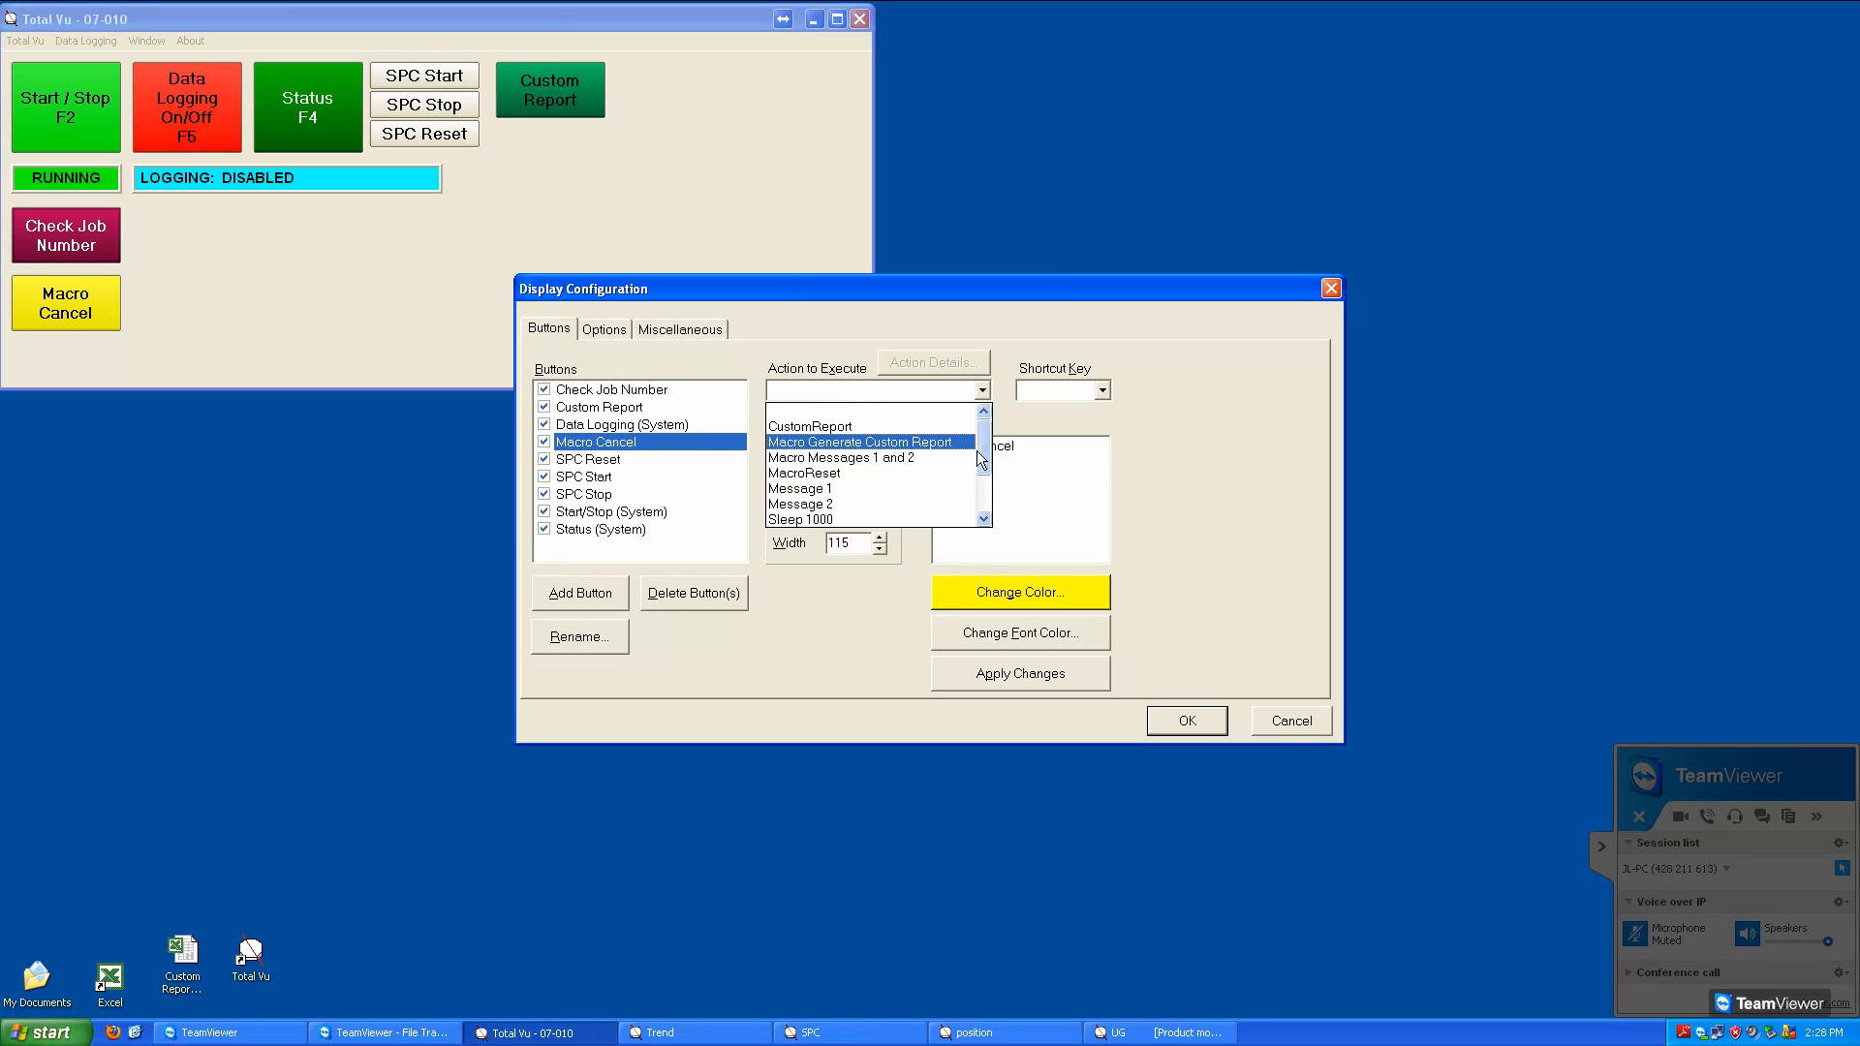
click(885, 484)
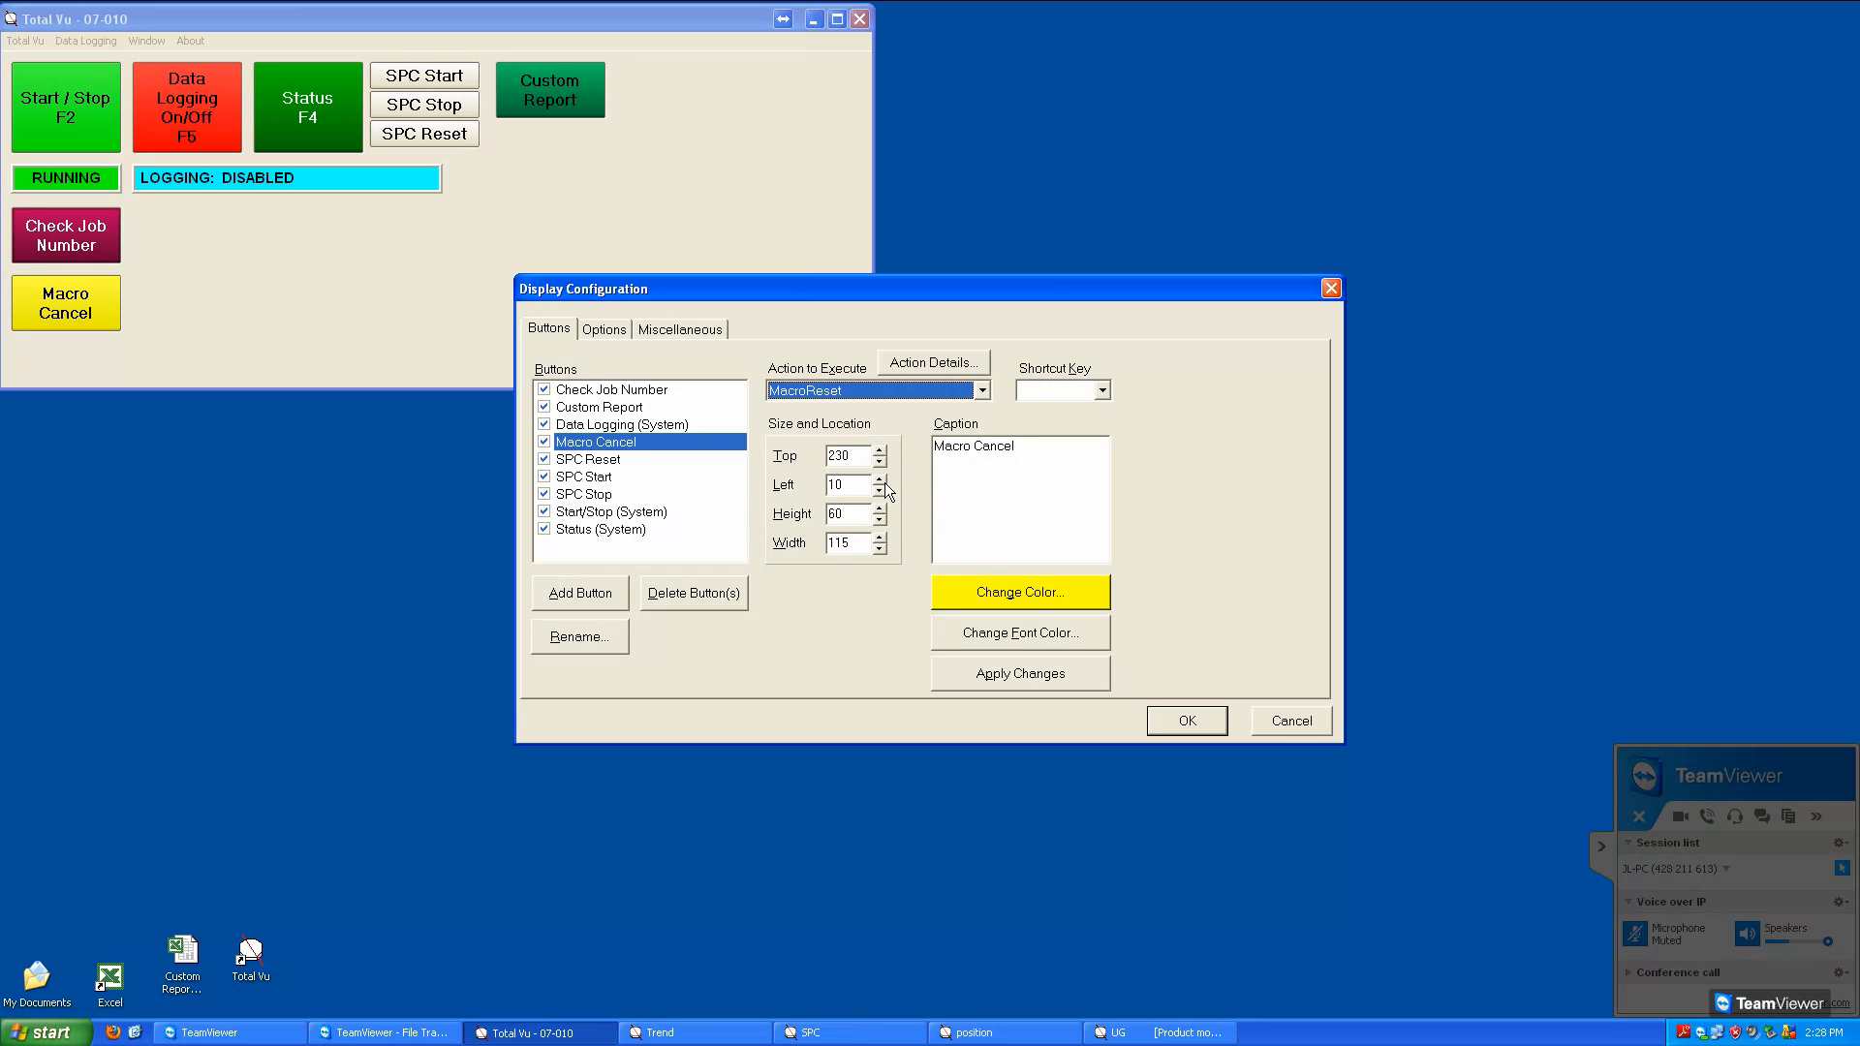
click(1201, 730)
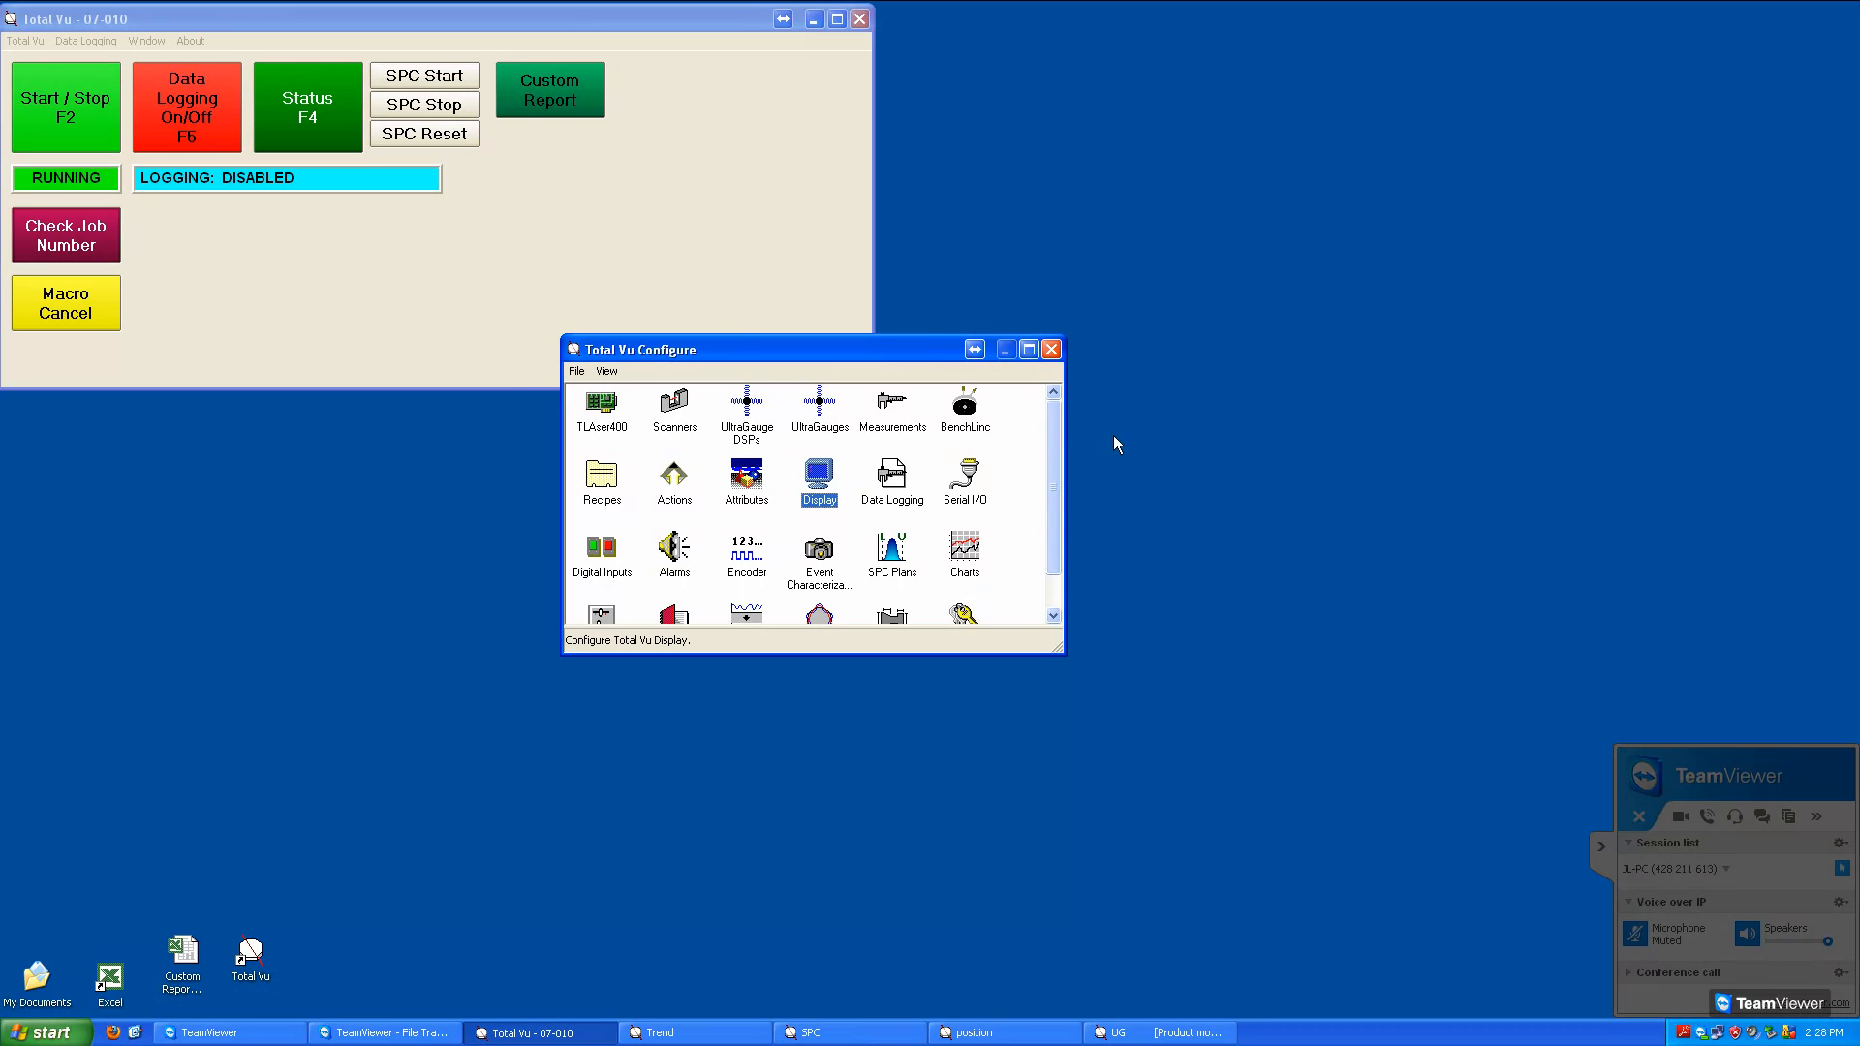
click(1051, 349)
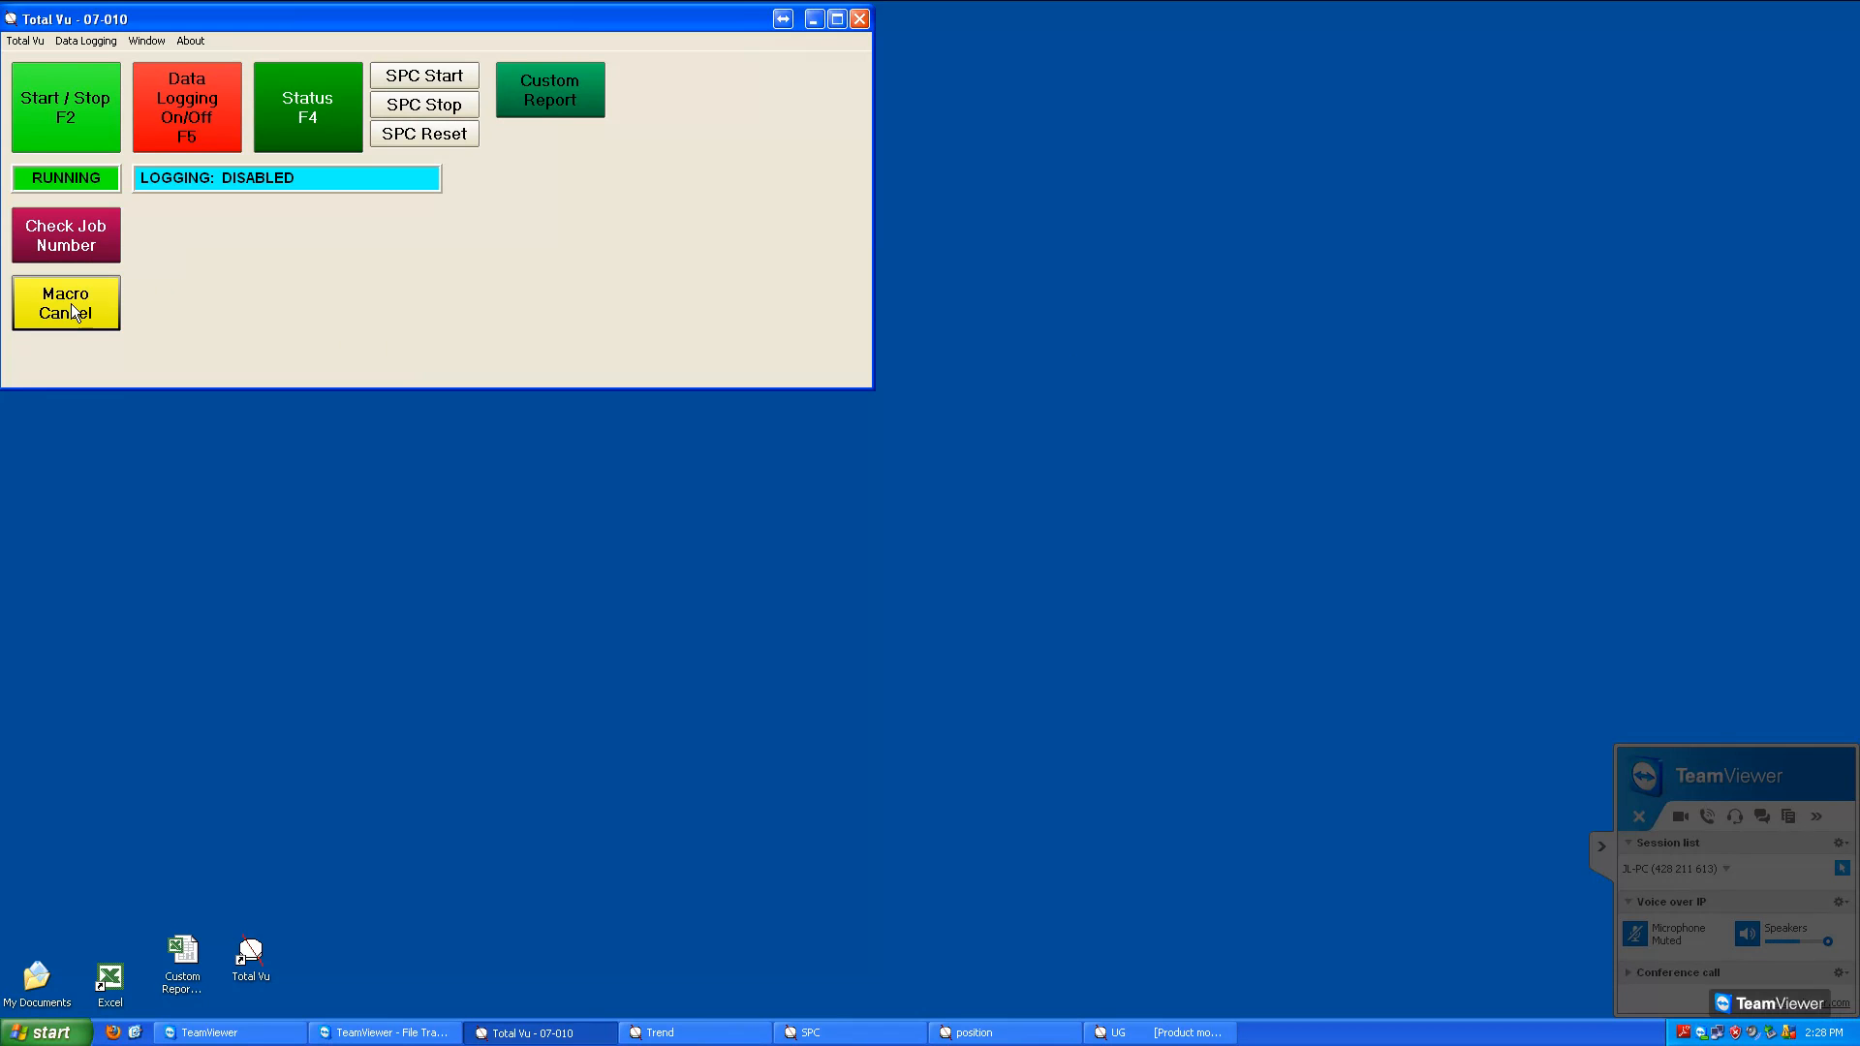
Test the cancellation by running the Check Job Number macro, dismissing its first message and triggering Macro Cancel
click(78, 258)
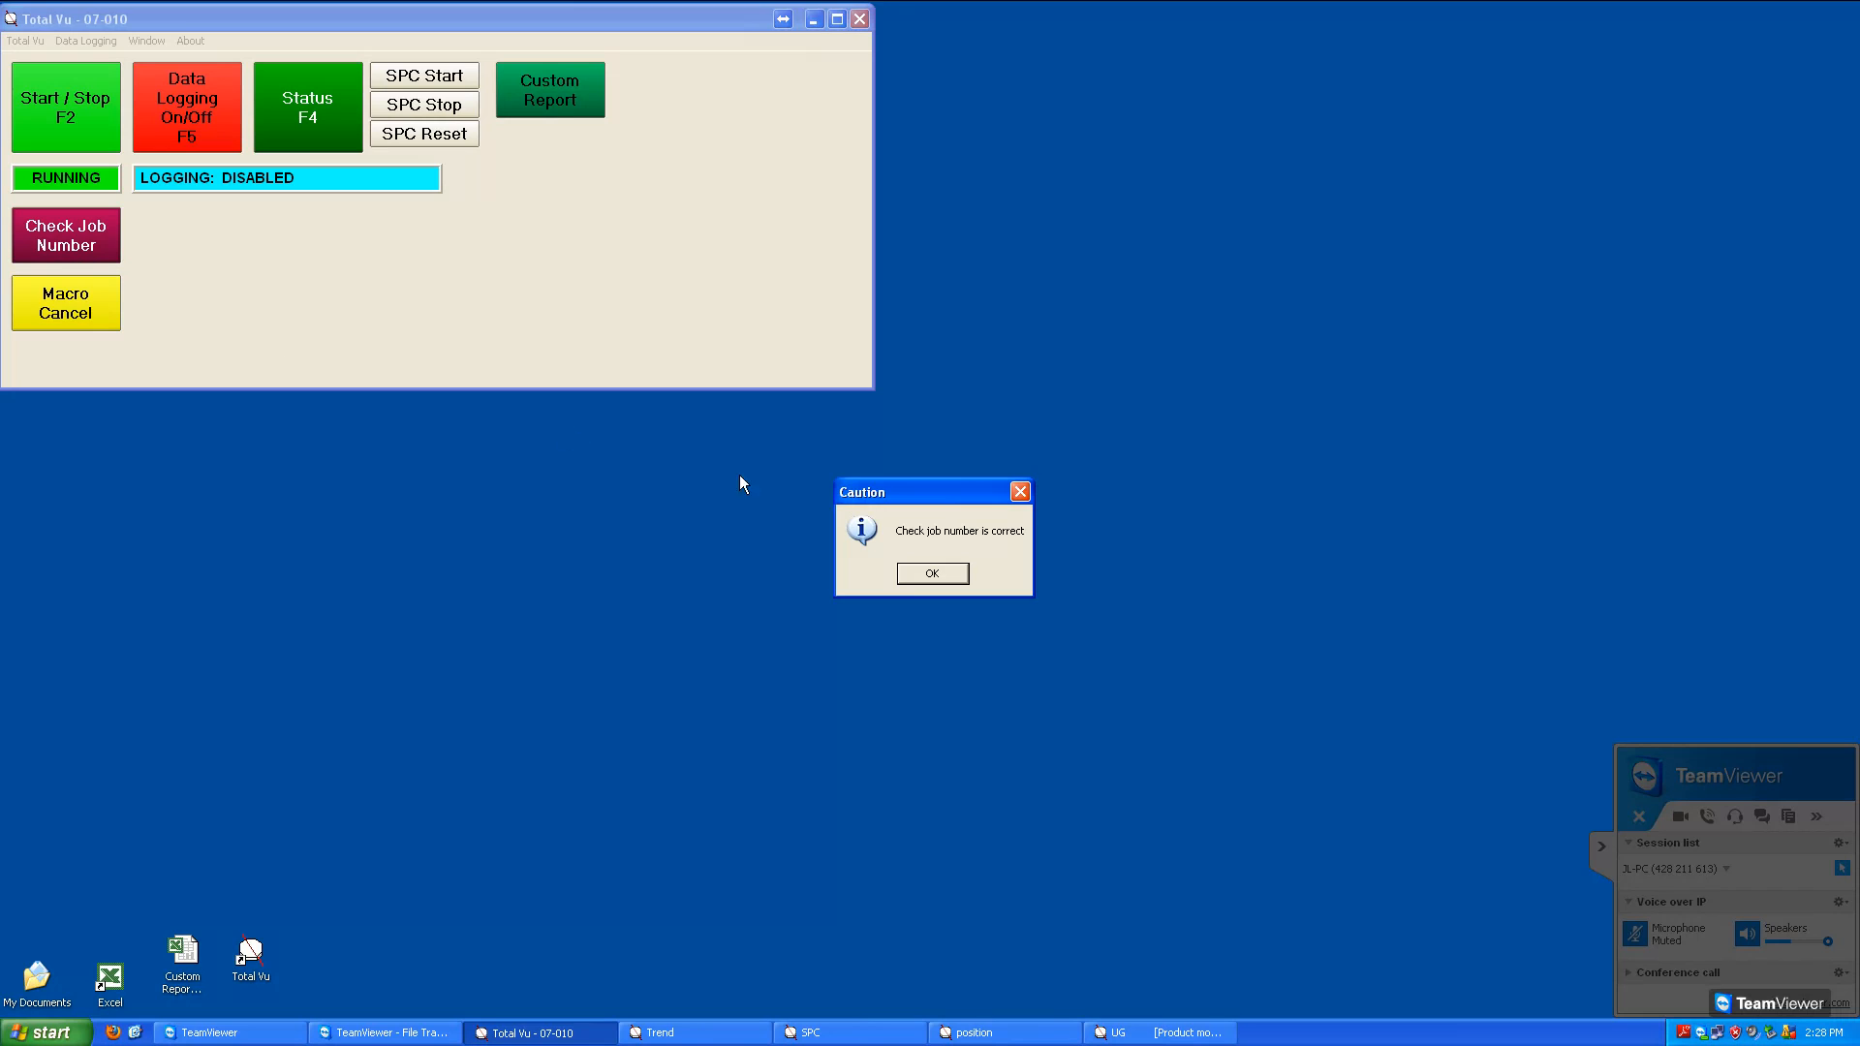
click(935, 575)
click(83, 298)
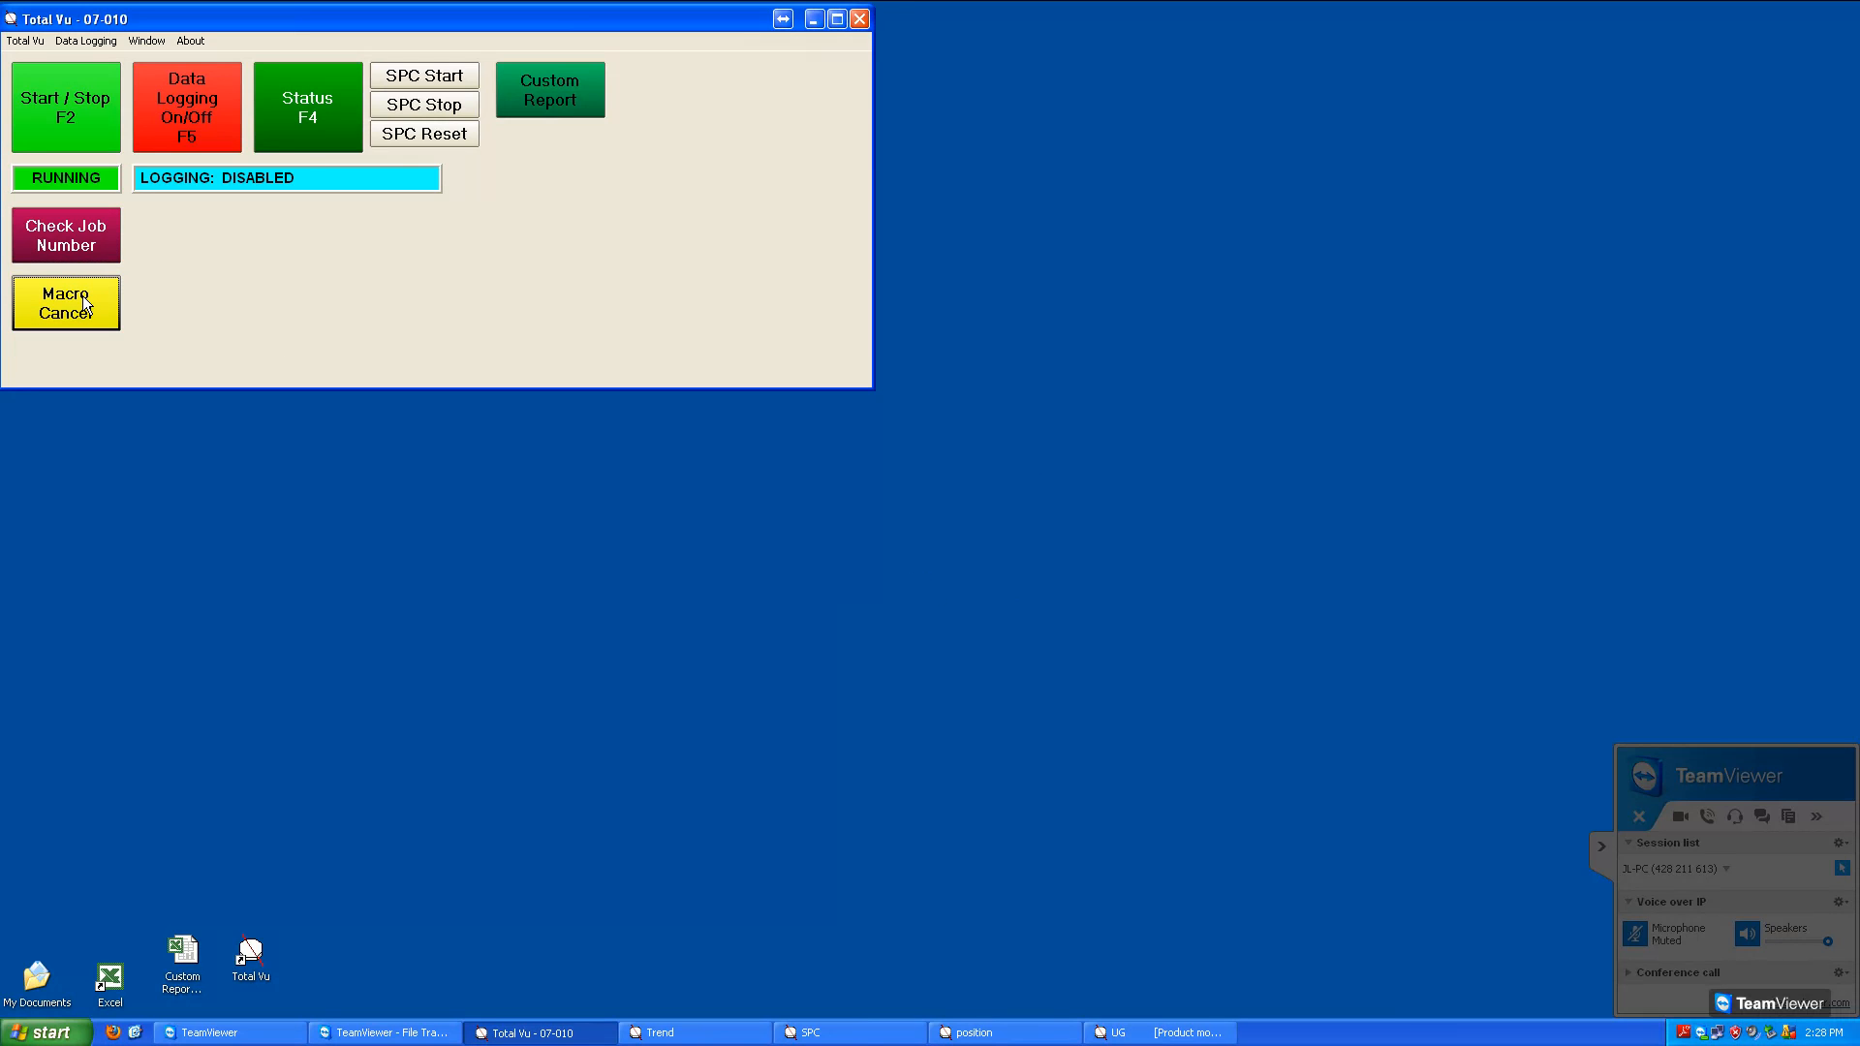